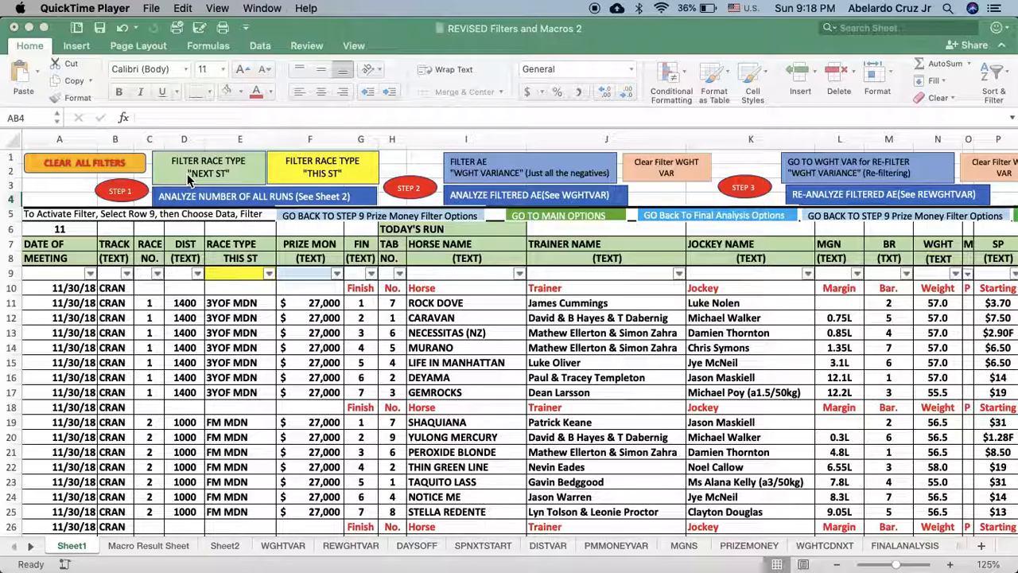
Filter the next-start race type column on Sheet1 to show only BM78
{"action": "left_click", "coordinate": [188, 182]}
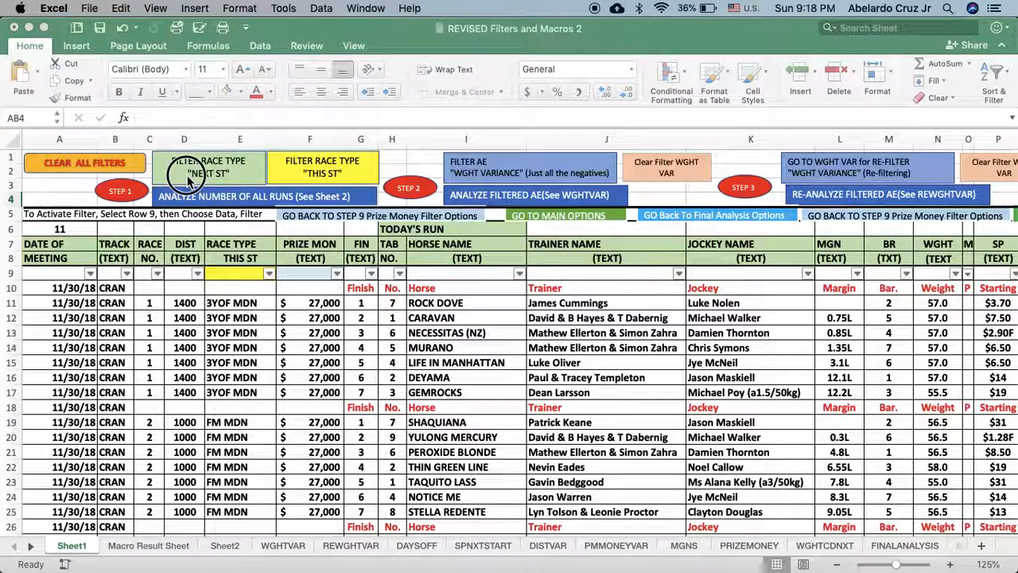
{"action": "left_click", "coordinate": [189, 181]}
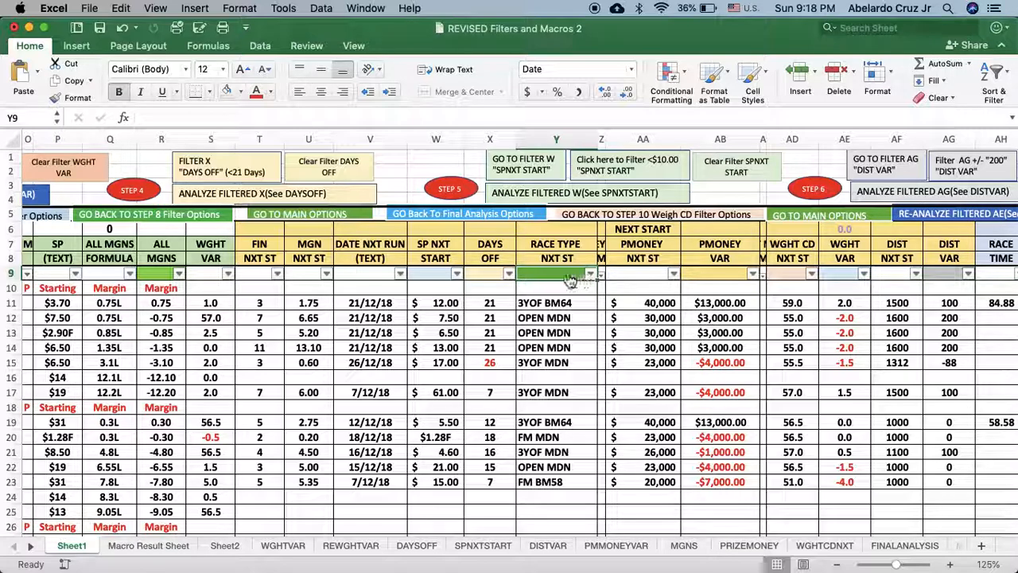
{"action": "left_click", "coordinate": [591, 274]}
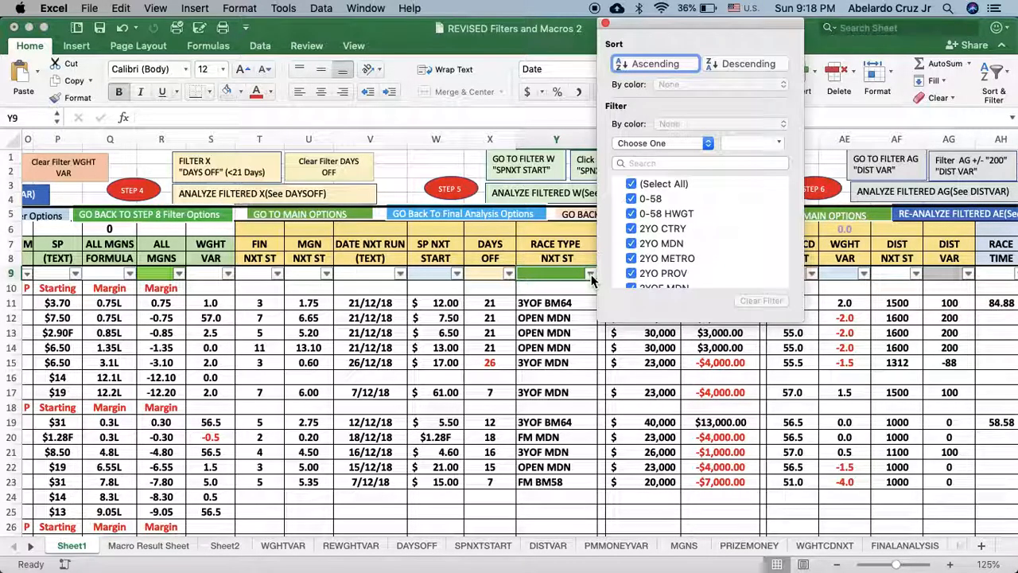
{"action": "scroll", "coordinate": [659, 254], "scroll_direction": "down", "scroll_amount": 3}
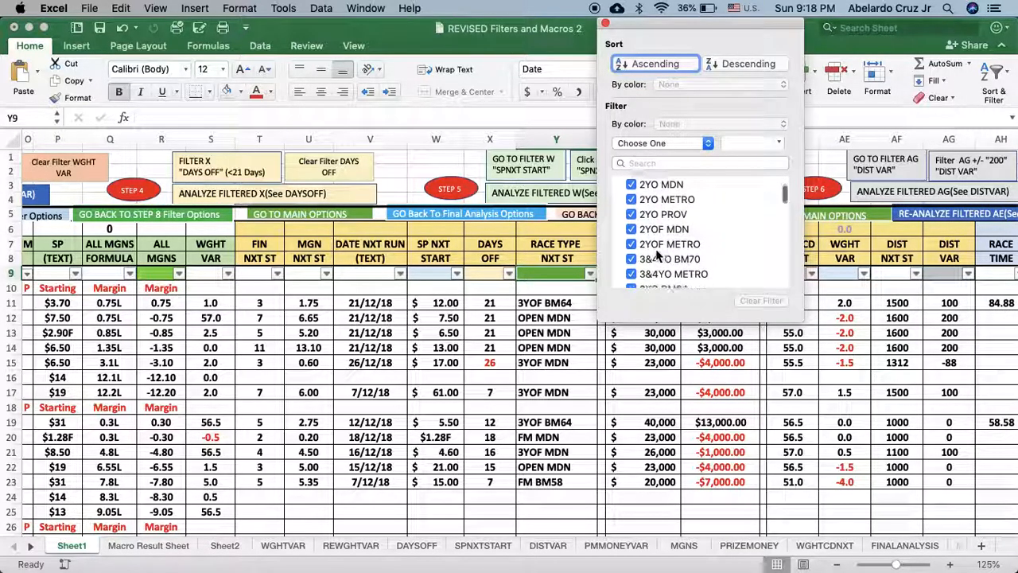
{"action": "scroll", "coordinate": [658, 239], "scroll_direction": "up", "scroll_amount": 3}
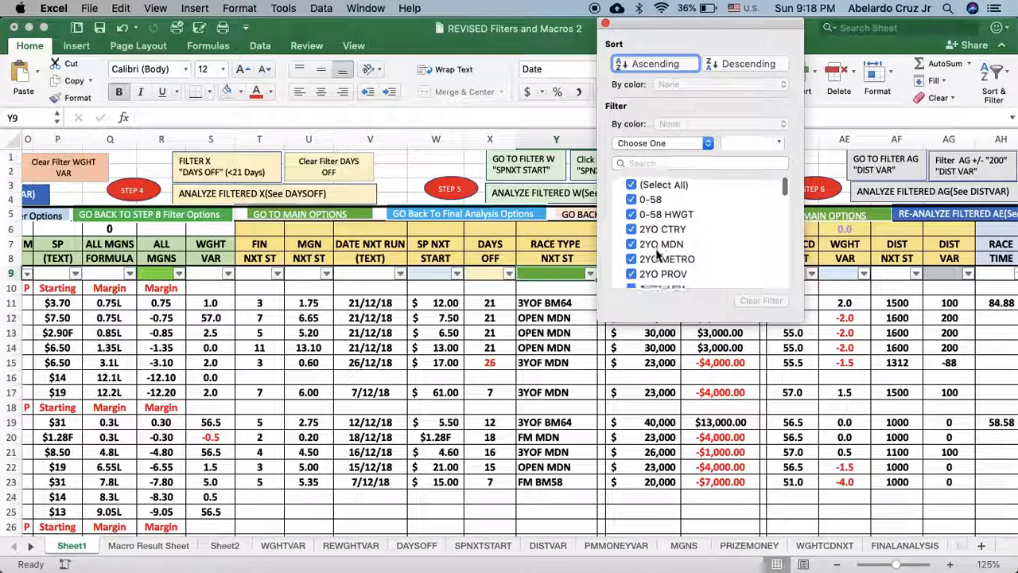
{"action": "left_click", "coordinate": [634, 187]}
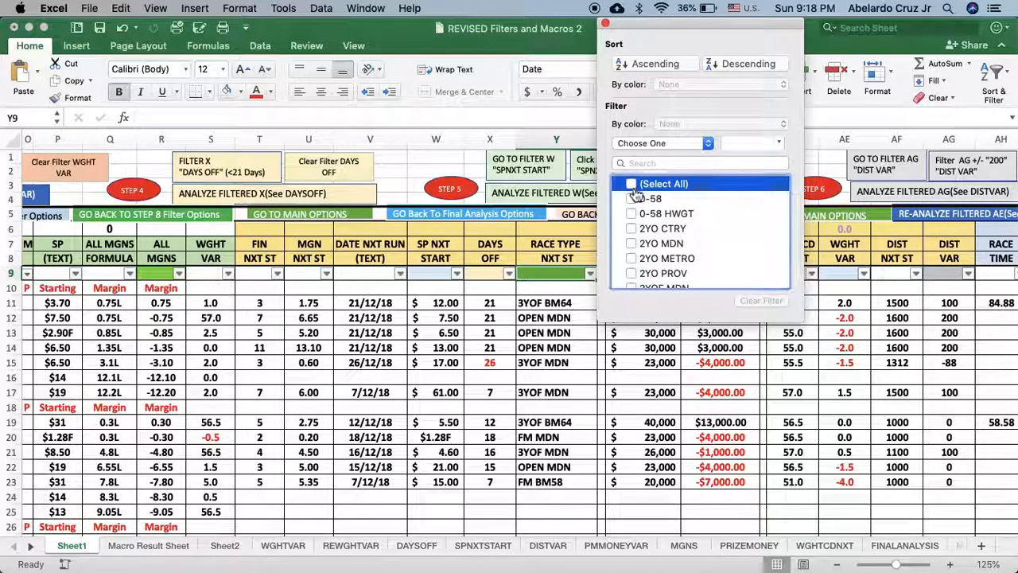
{"action": "scroll", "coordinate": [646, 250], "scroll_direction": "down", "scroll_amount": 3}
{"action": "scroll", "coordinate": [646, 251], "scroll_direction": "down", "scroll_amount": 10}
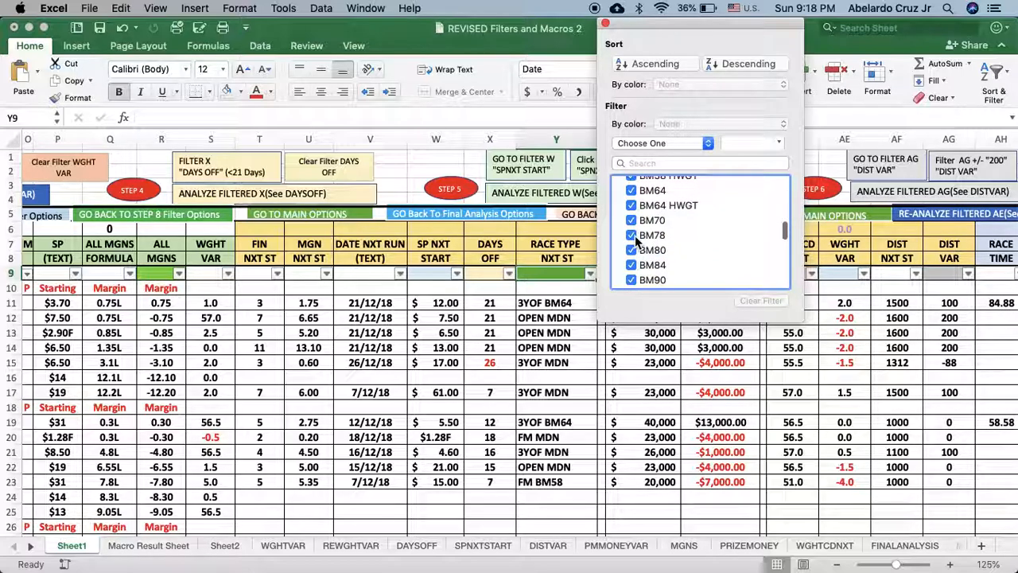
{"action": "left_click", "coordinate": [632, 236]}
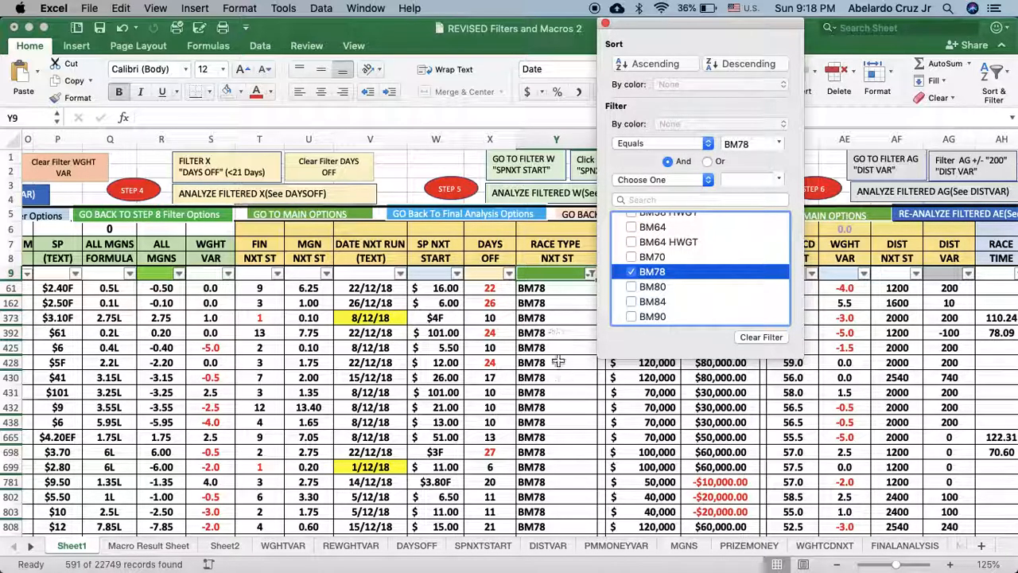
{"action": "left_click", "coordinate": [604, 24]}
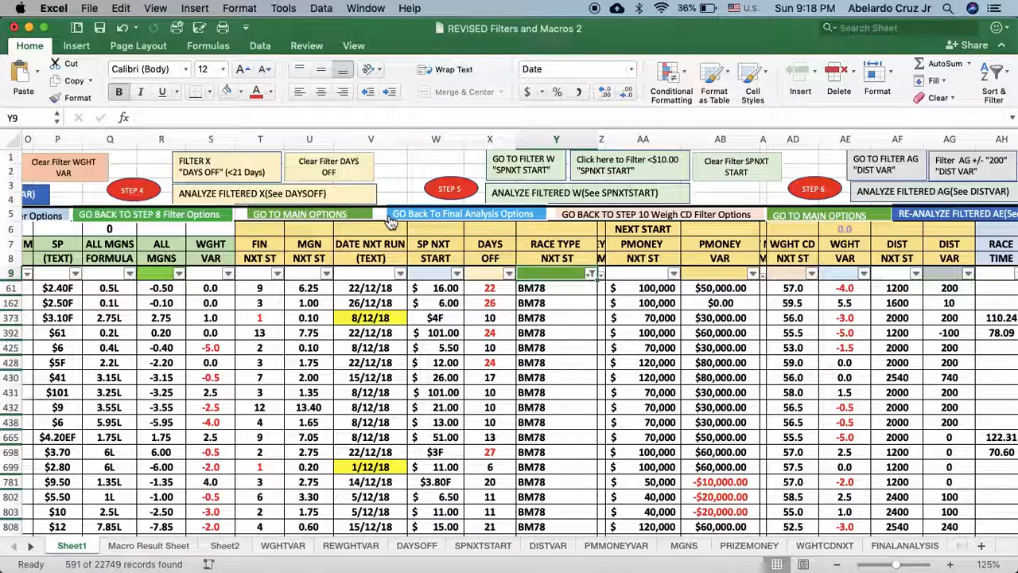
Return to the main options and filter the this-start race type column to show only BM70
{"action": "scroll", "coordinate": [390, 225], "scroll_direction": "left", "scroll_amount": 5}
{"action": "scroll", "coordinate": [389, 218], "scroll_direction": "left", "scroll_amount": 5}
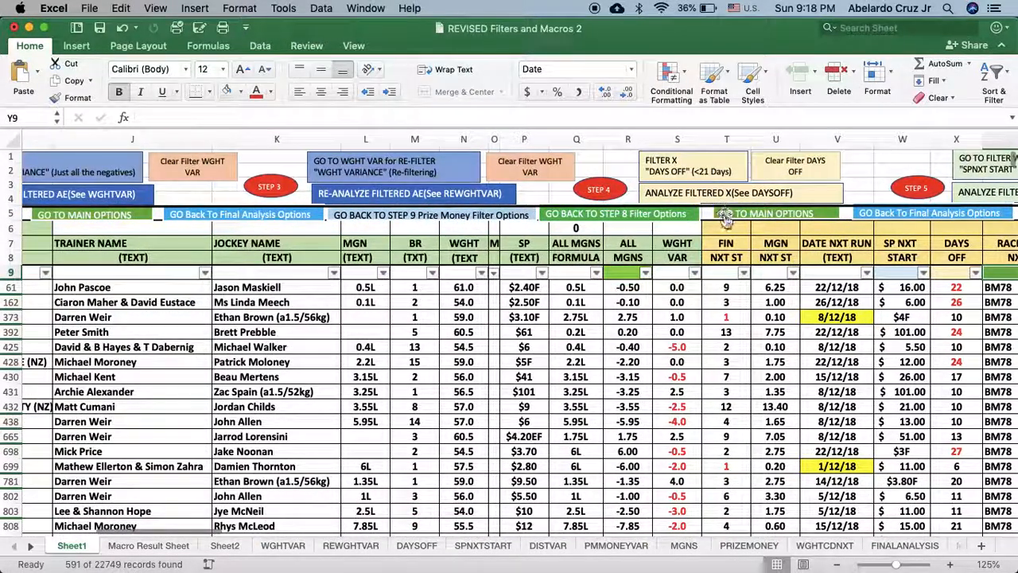
{"action": "left_click", "coordinate": [725, 222]}
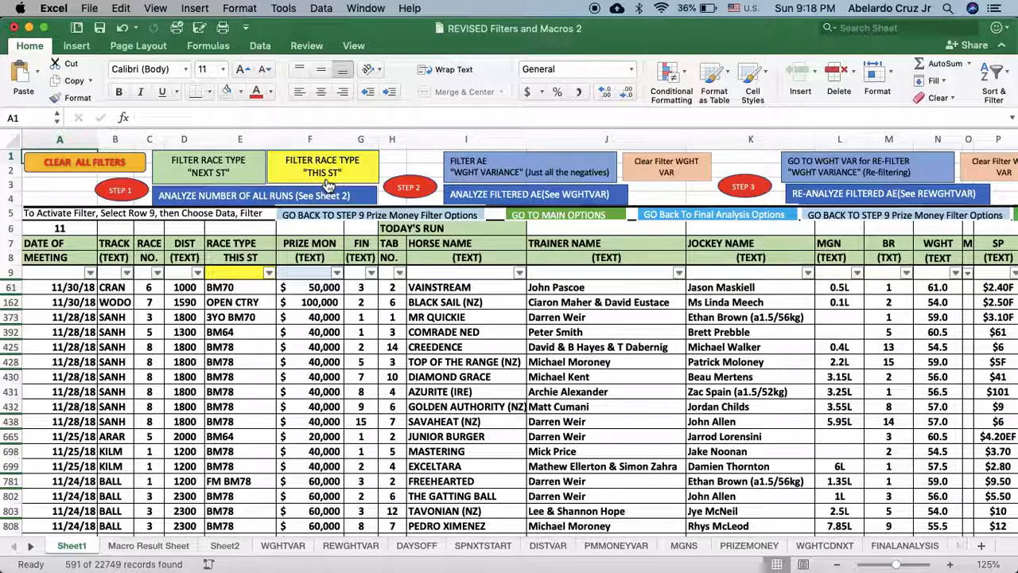
{"action": "left_click", "coordinate": [327, 185]}
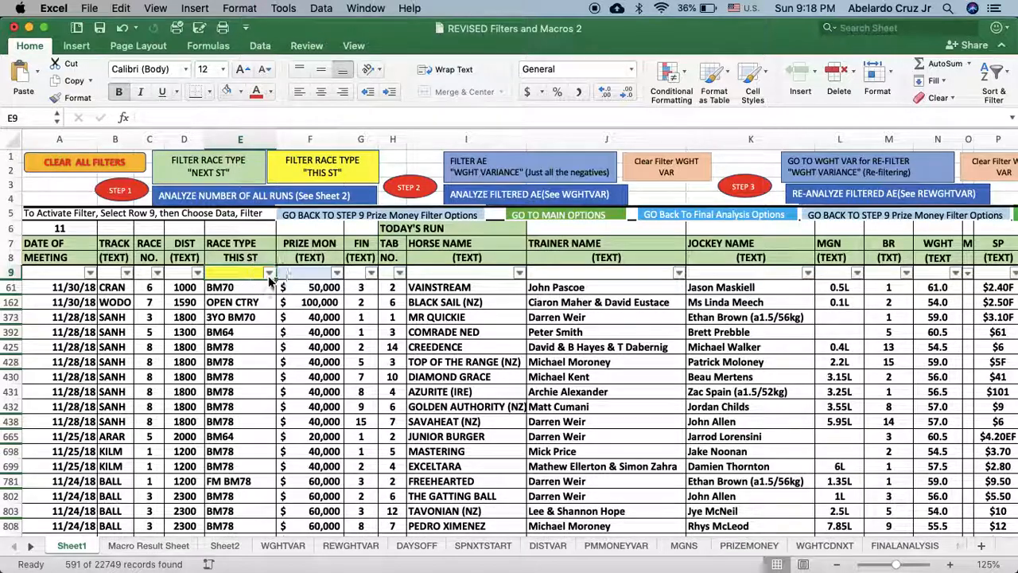
{"action": "left_click", "coordinate": [269, 273]}
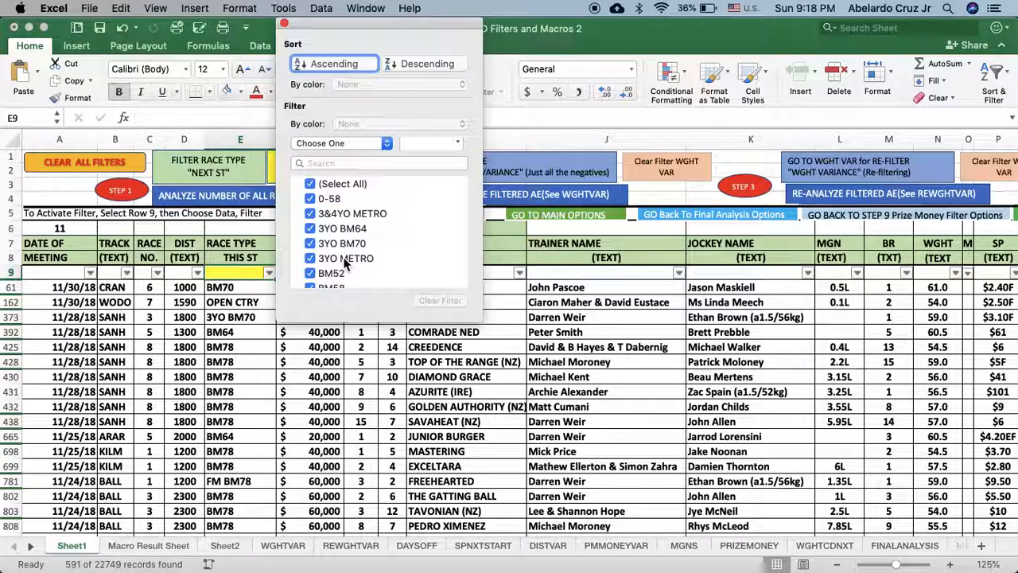
{"action": "scroll", "coordinate": [346, 254], "scroll_direction": "down", "scroll_amount": 3}
{"action": "scroll", "coordinate": [323, 228], "scroll_direction": "up", "scroll_amount": 3}
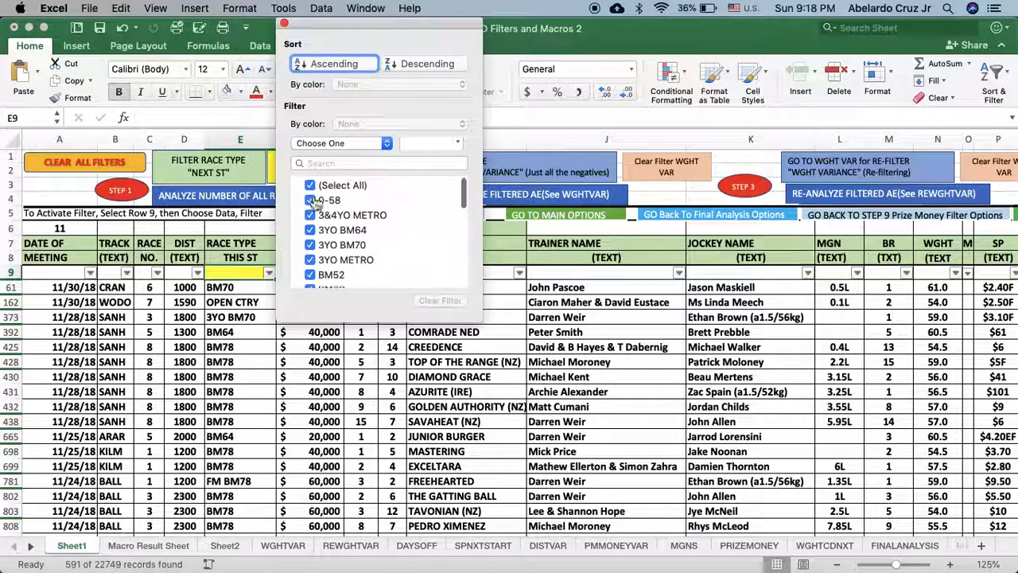
{"action": "left_click", "coordinate": [312, 185]}
{"action": "scroll", "coordinate": [326, 226], "scroll_direction": "down", "scroll_amount": 2}
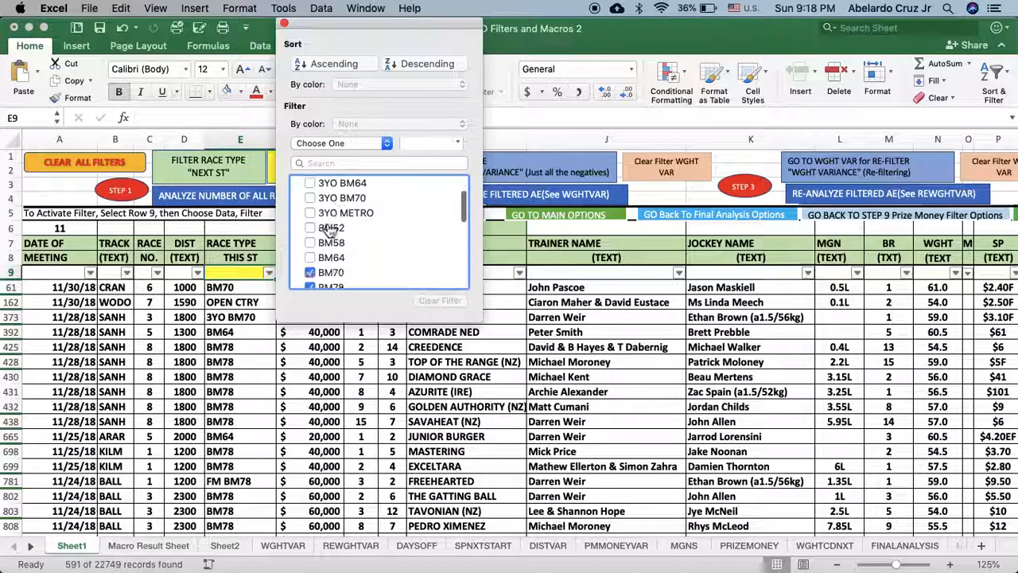
{"action": "scroll", "coordinate": [330, 227], "scroll_direction": "down", "scroll_amount": 1}
{"action": "left_click", "coordinate": [315, 242]}
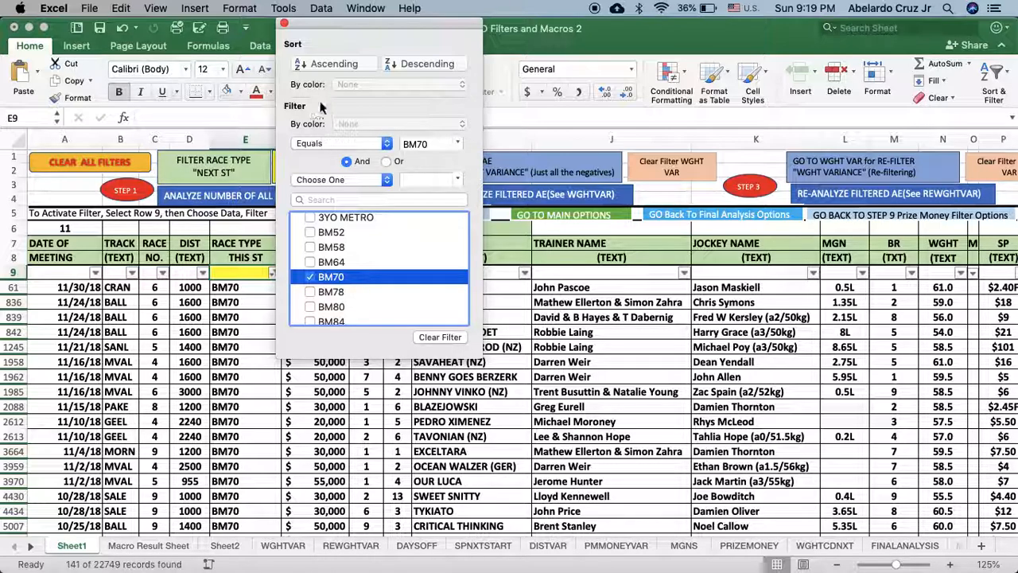
{"action": "left_click", "coordinate": [284, 24]}
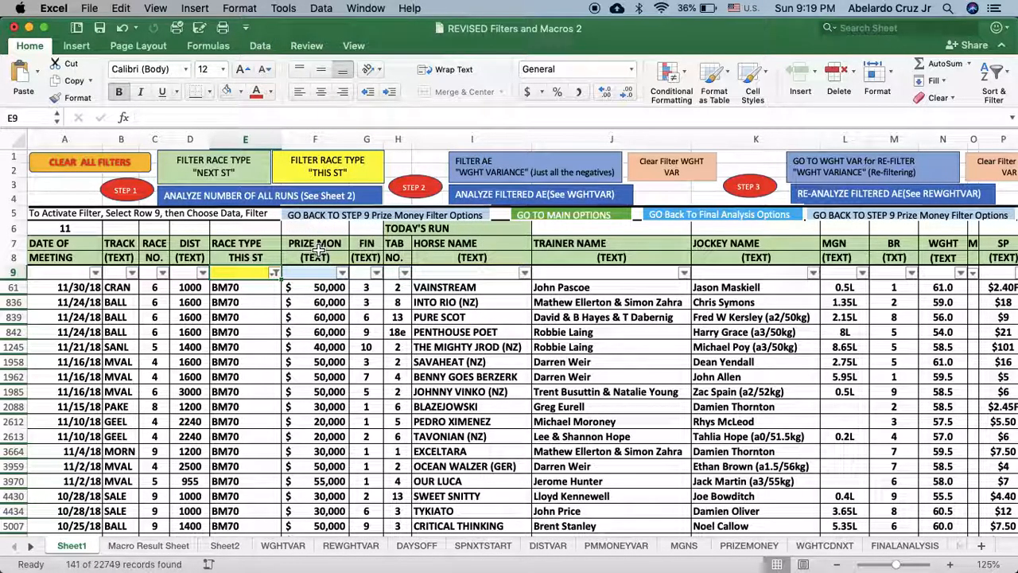
Run the Step 1 analysis of all runs on the filtered data and open the Macro Result Sheet
{"action": "scroll", "coordinate": [317, 250], "scroll_direction": "right", "scroll_amount": 10}
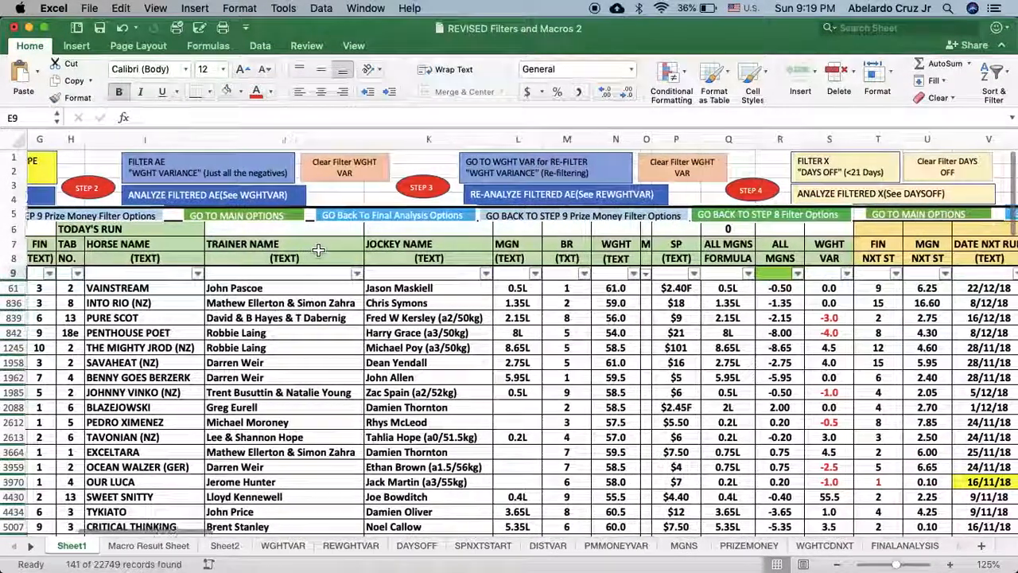
{"action": "scroll", "coordinate": [318, 250], "scroll_direction": "right", "scroll_amount": 3}
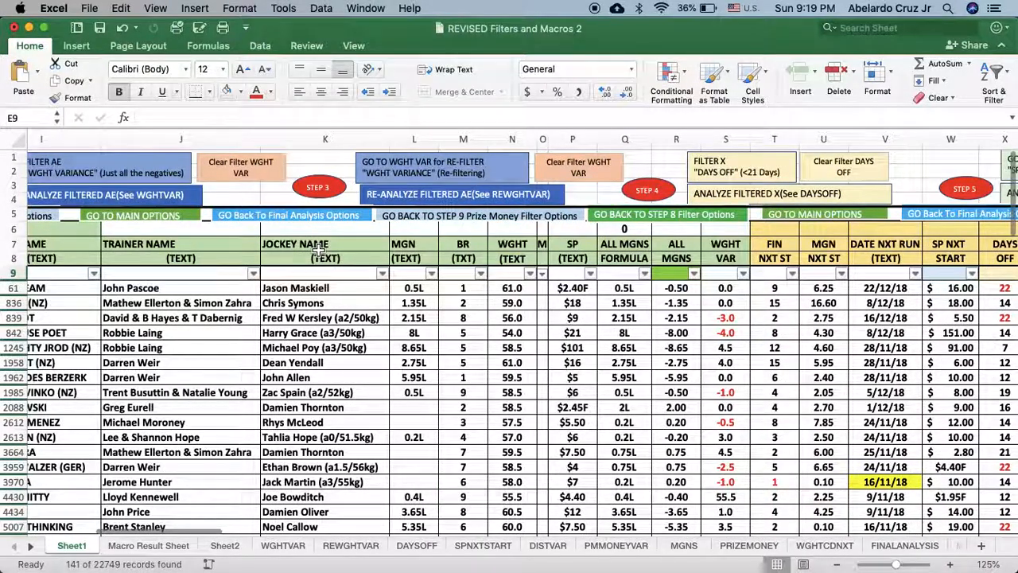
{"action": "scroll", "coordinate": [318, 250], "scroll_direction": "right", "scroll_amount": 1}
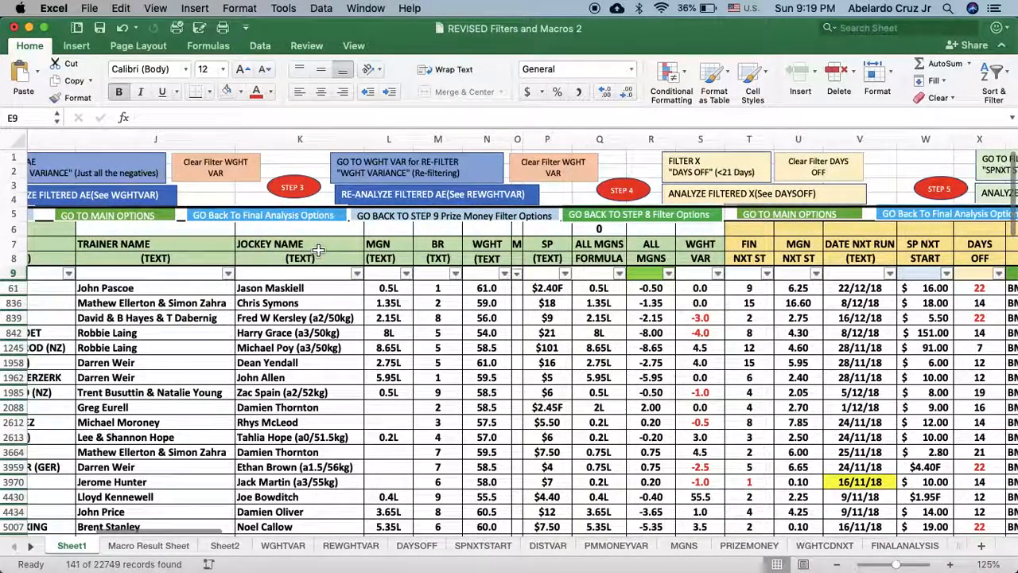
{"action": "scroll", "coordinate": [317, 250], "scroll_direction": "right", "scroll_amount": 4}
{"action": "scroll", "coordinate": [317, 249], "scroll_direction": "left", "scroll_amount": 15}
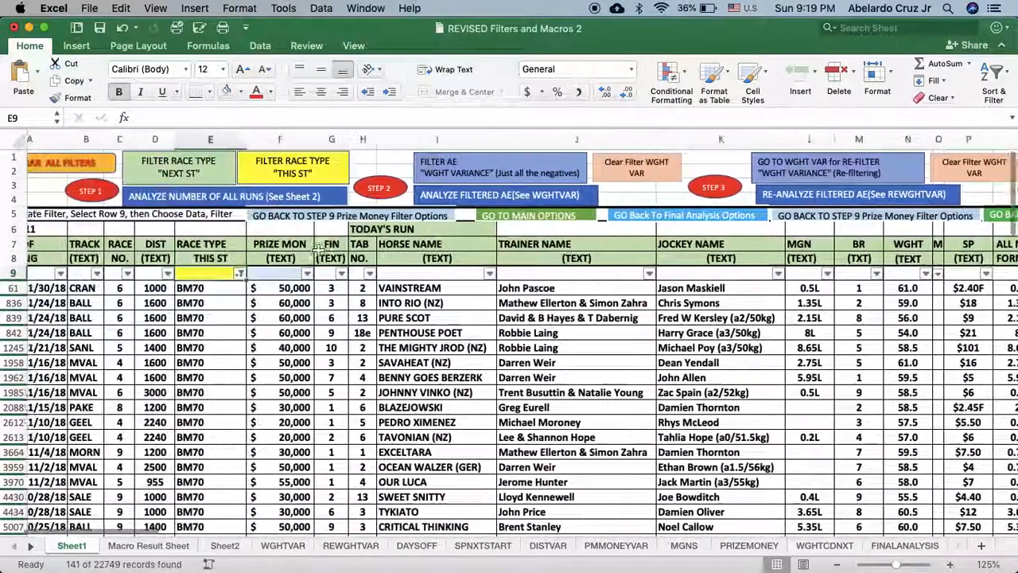
{"action": "scroll", "coordinate": [317, 249], "scroll_direction": "left", "scroll_amount": 2}
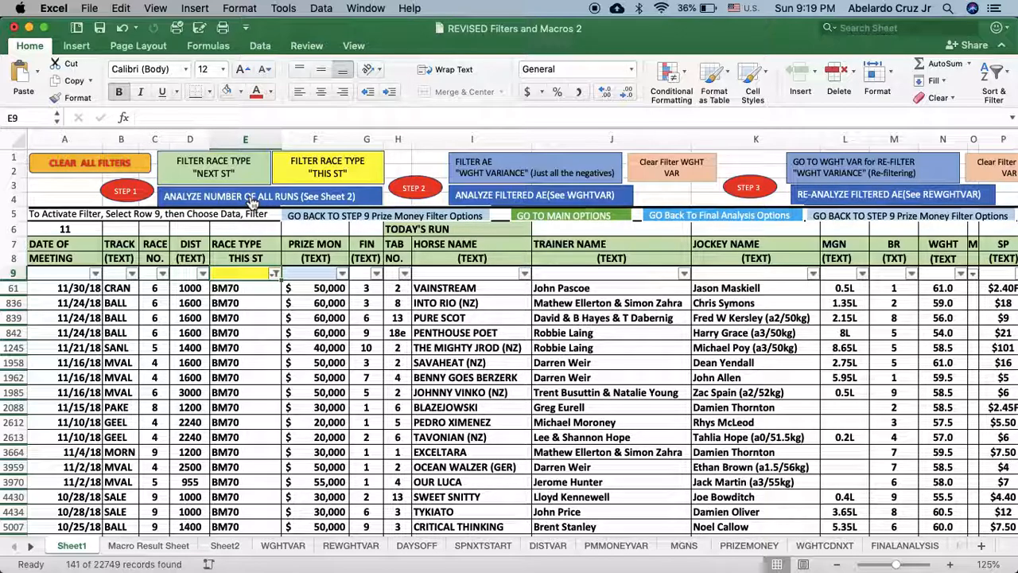
{"action": "left_click", "coordinate": [252, 200]}
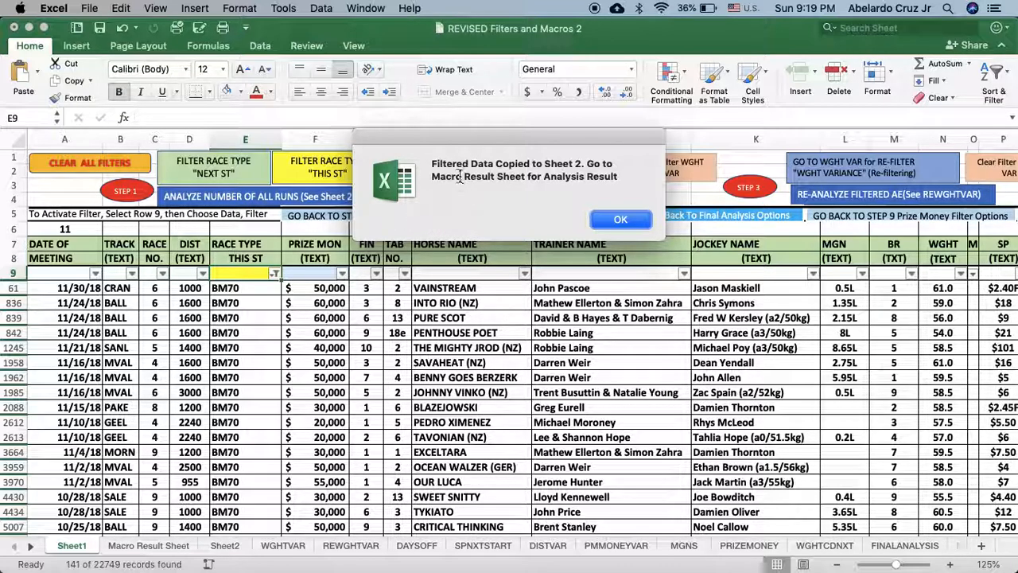
{"action": "left_click", "coordinate": [610, 221]}
{"action": "left_click", "coordinate": [149, 551]}
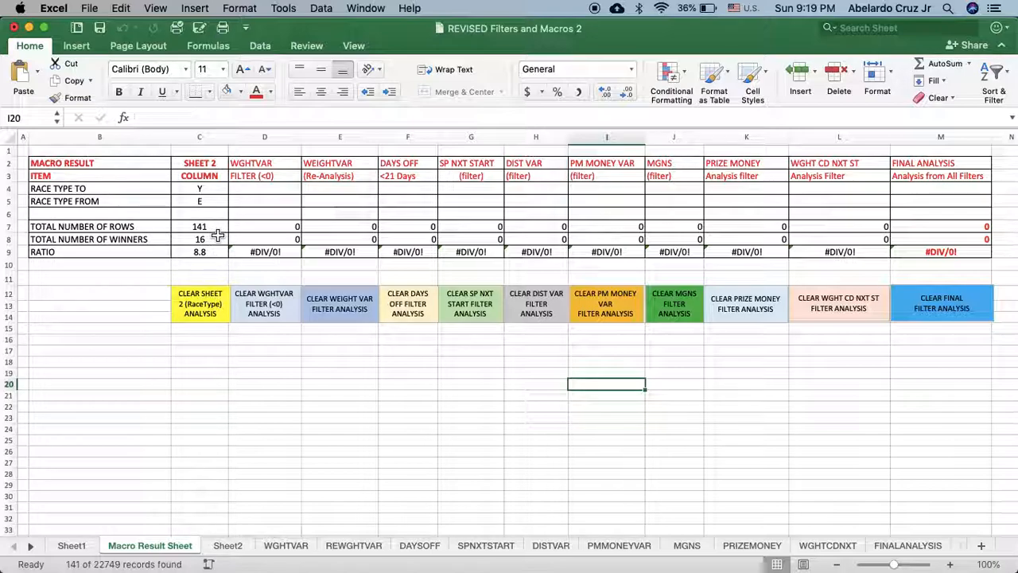
Examine the filtered race rows copied to Sheet2, including their next-start columns
{"action": "left_click", "coordinate": [228, 545]}
{"action": "scroll", "coordinate": [296, 420], "scroll_direction": "down", "scroll_amount": 20}
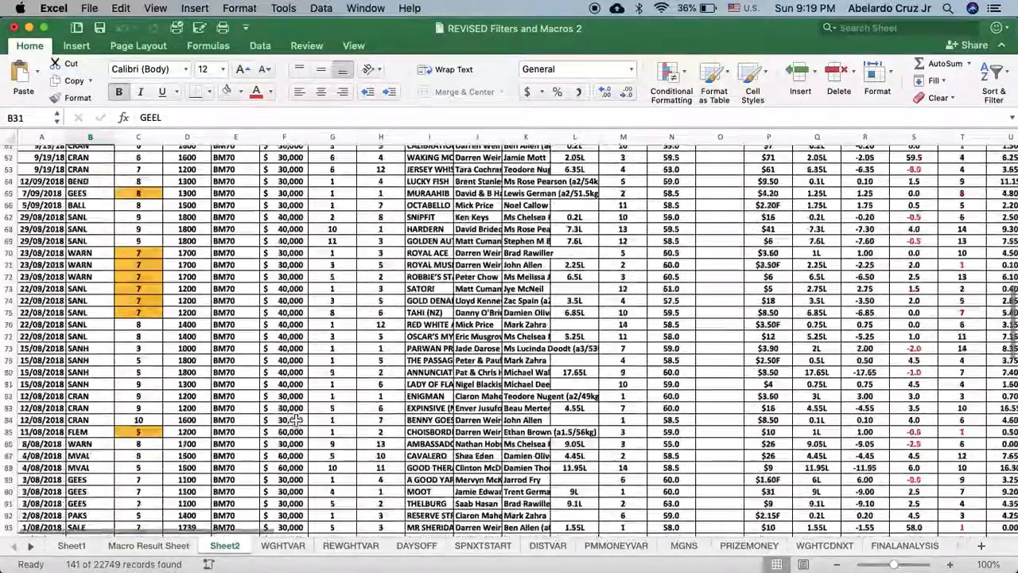
{"action": "scroll", "coordinate": [296, 420], "scroll_direction": "up", "scroll_amount": 20}
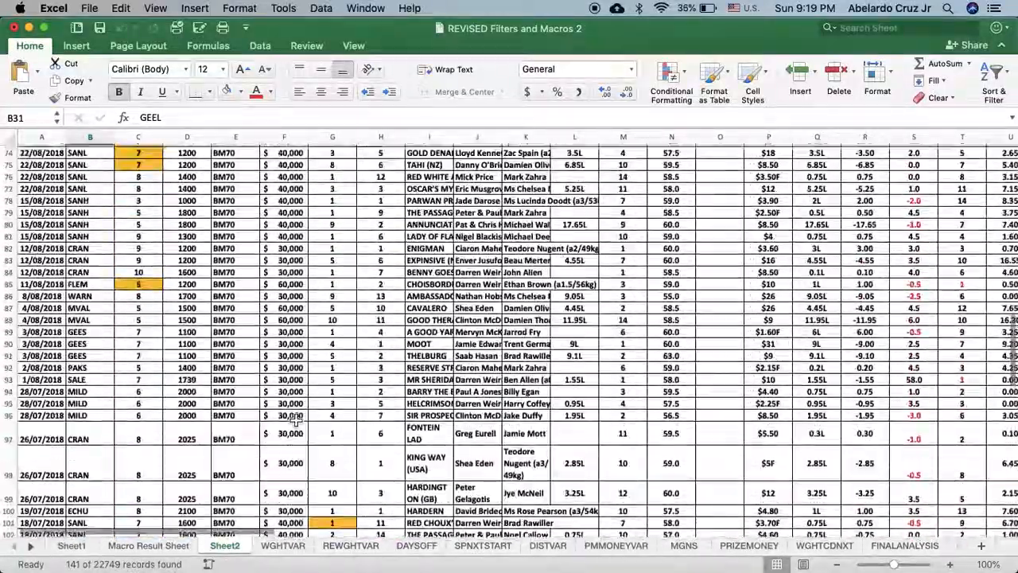
{"action": "scroll", "coordinate": [296, 420], "scroll_direction": "up", "scroll_amount": 10}
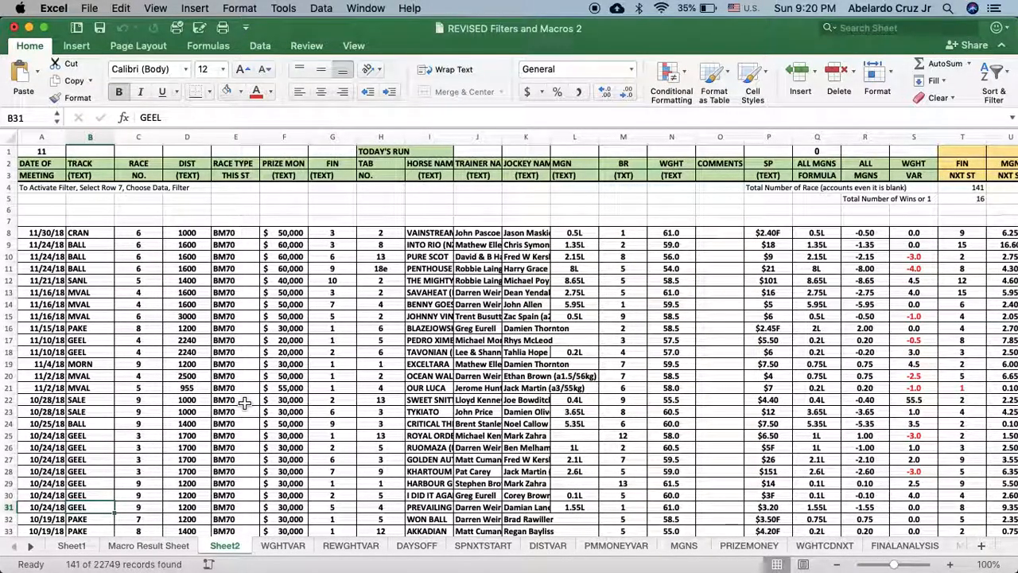
{"action": "scroll", "coordinate": [245, 403], "scroll_direction": "right", "scroll_amount": 10}
{"action": "scroll", "coordinate": [245, 404], "scroll_direction": "right", "scroll_amount": 3}
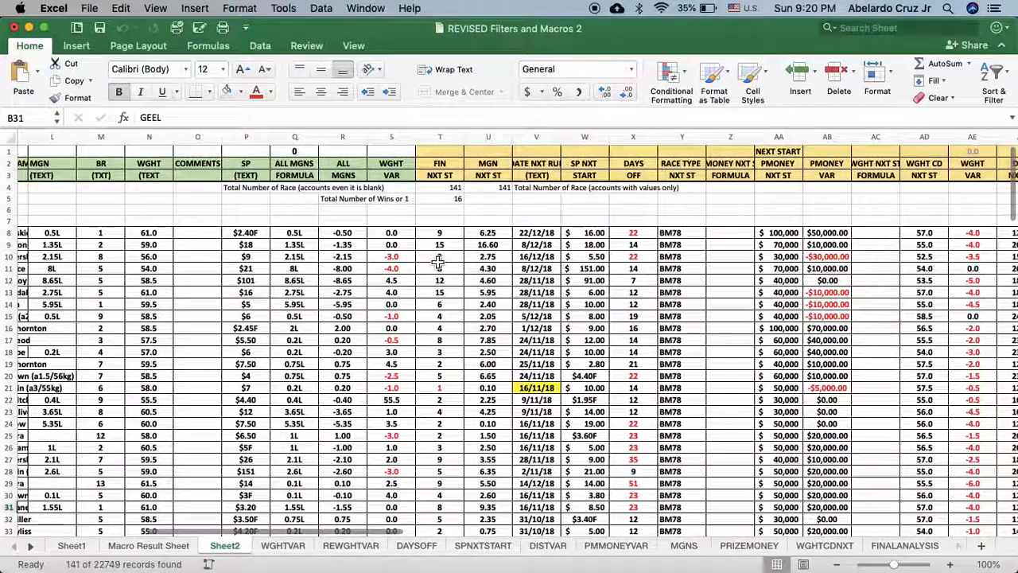
Inspect Sheet2's race and win count formulas against the next-start finish positions, and return to the Macro Result Sheet
{"action": "left_click", "coordinate": [500, 191]}
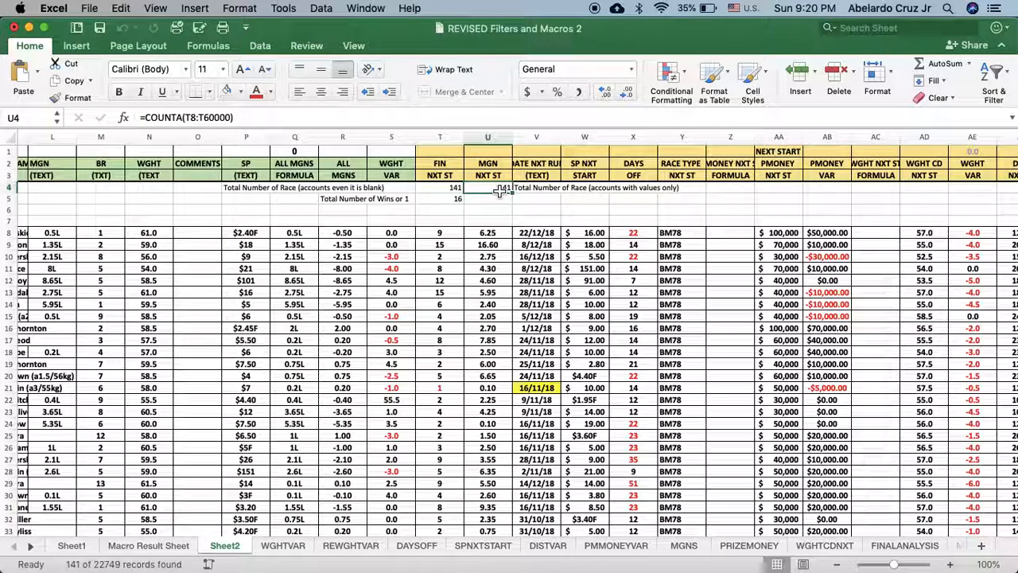
{"action": "left_click", "coordinate": [455, 203]}
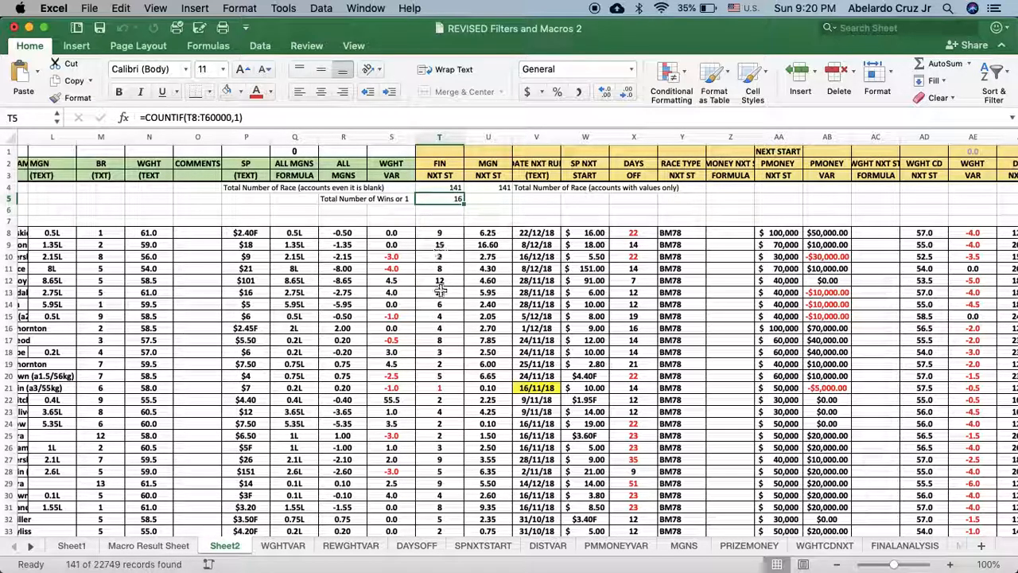
{"action": "scroll", "coordinate": [441, 290], "scroll_direction": "down", "scroll_amount": 1}
{"action": "scroll", "coordinate": [447, 358], "scroll_direction": "up", "scroll_amount": 1}
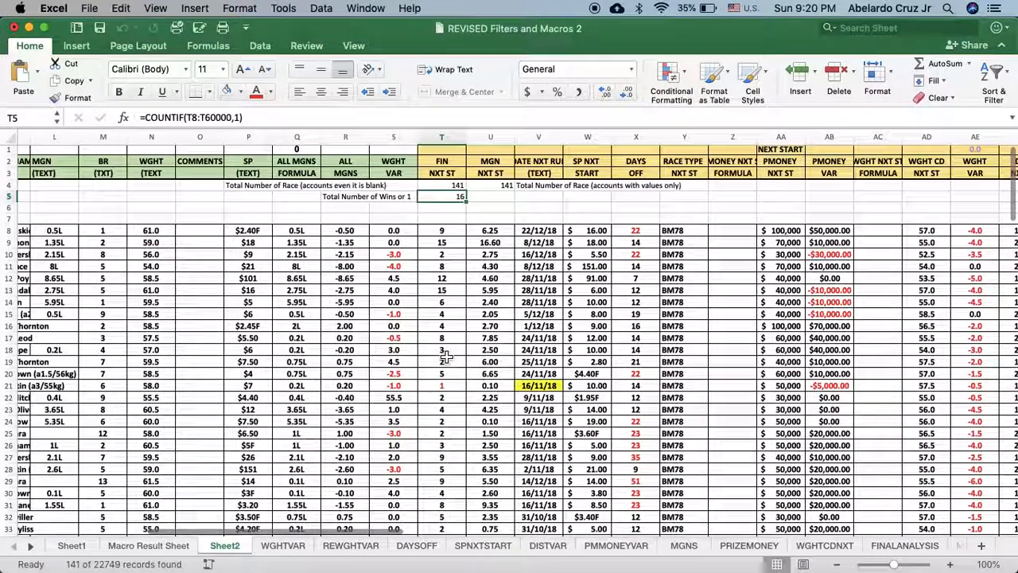
{"action": "left_click", "coordinate": [447, 358]}
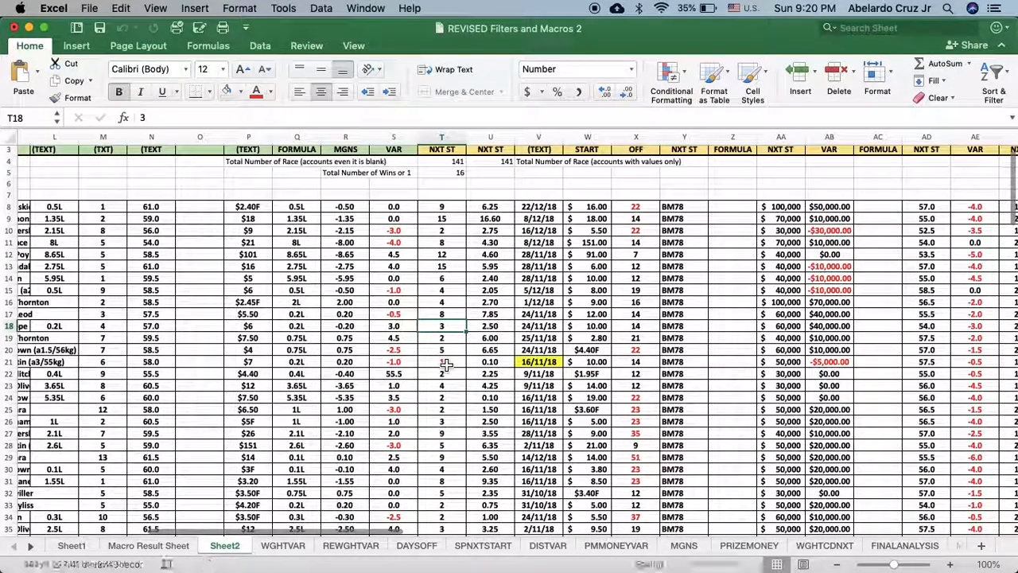
{"action": "left_click", "coordinate": [449, 364]}
{"action": "scroll", "coordinate": [449, 364], "scroll_direction": "down", "scroll_amount": 15}
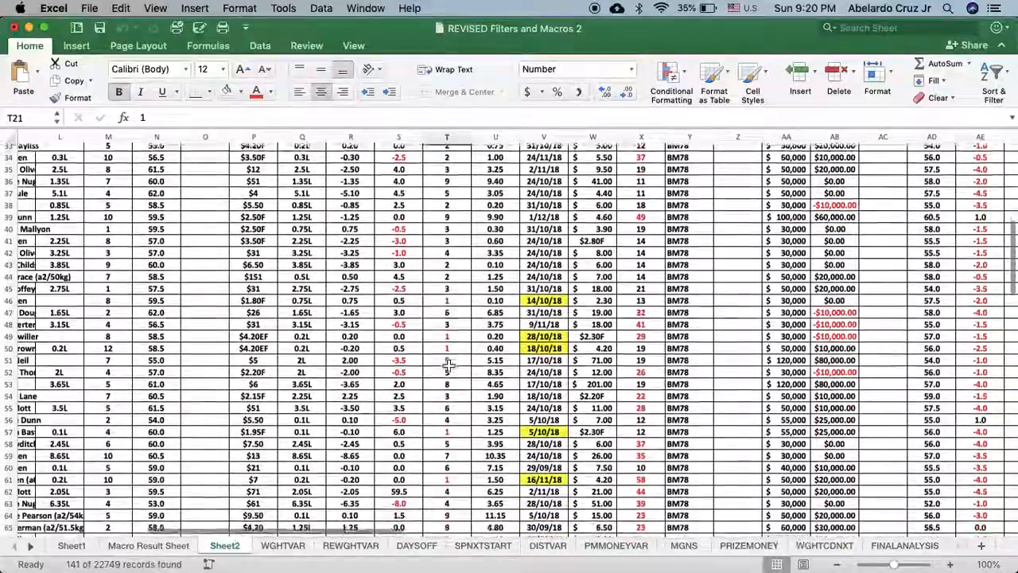
{"action": "scroll", "coordinate": [449, 364], "scroll_direction": "up", "scroll_amount": 15}
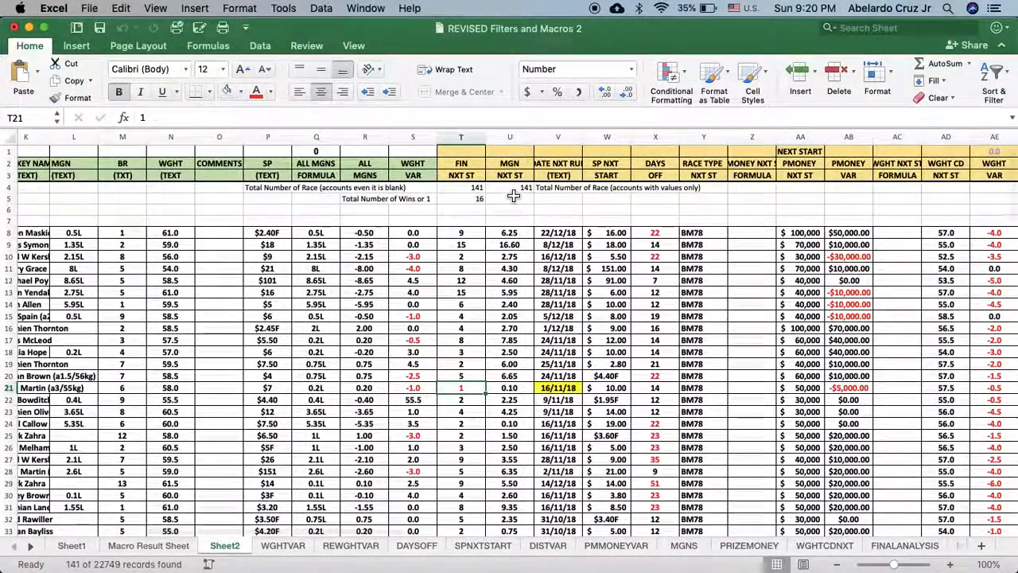
{"action": "left_click", "coordinate": [148, 546]}
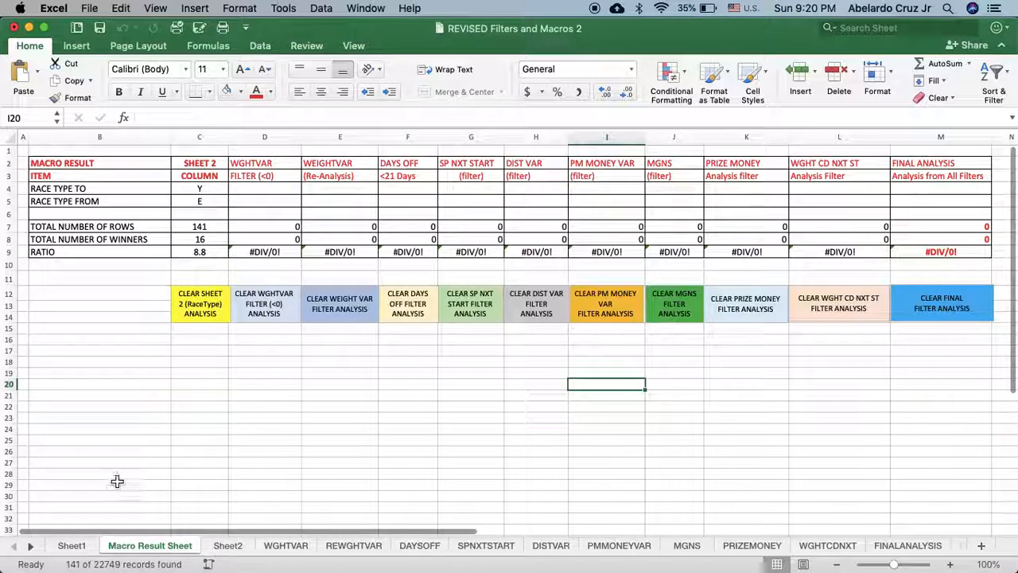
On Sheet1, filter the AE weight variance column to negative values only and review the filtered rows
{"action": "left_click", "coordinate": [78, 547]}
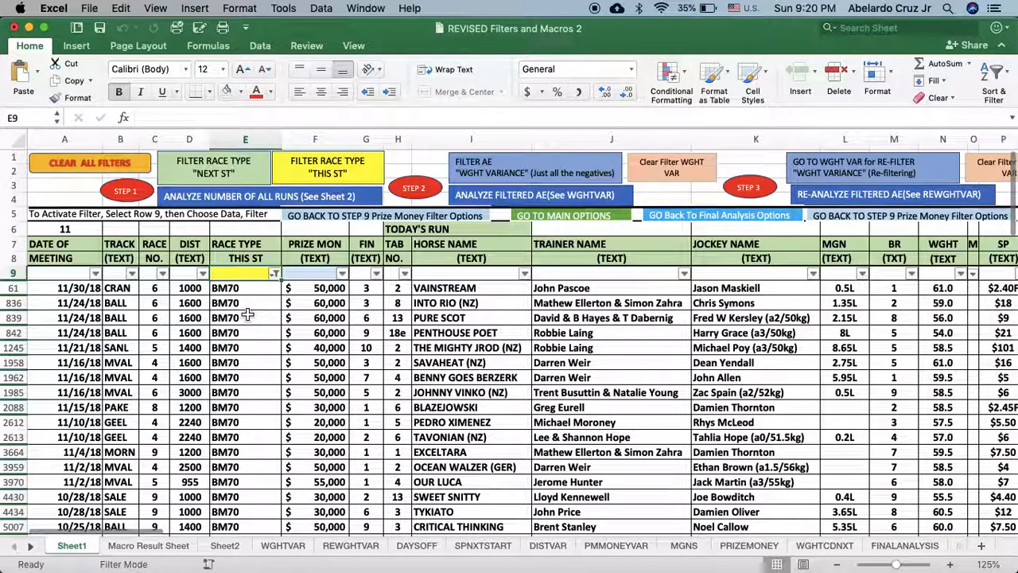
{"action": "scroll", "coordinate": [452, 188], "scroll_direction": "right", "scroll_amount": 2}
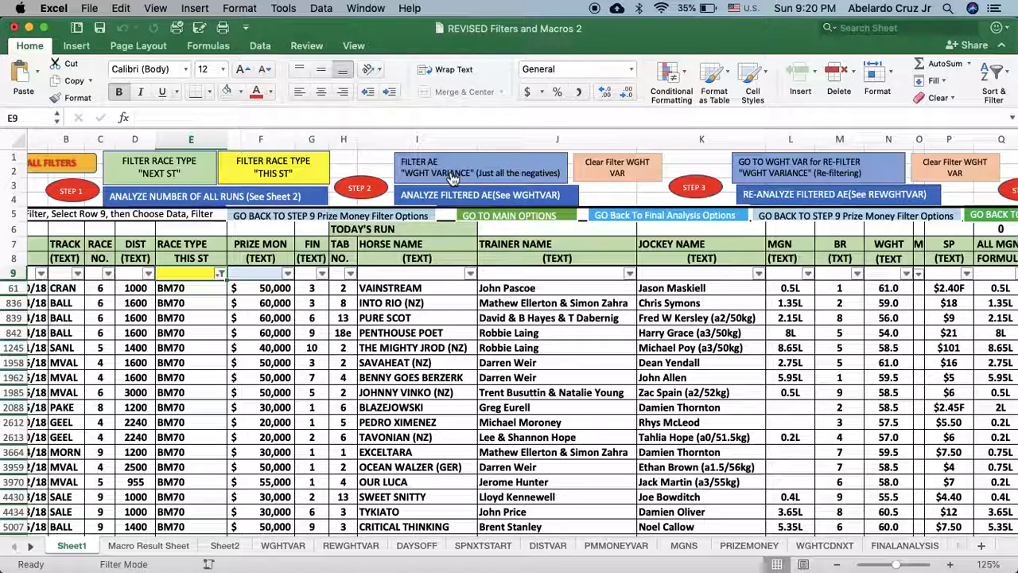
{"action": "left_click", "coordinate": [452, 176]}
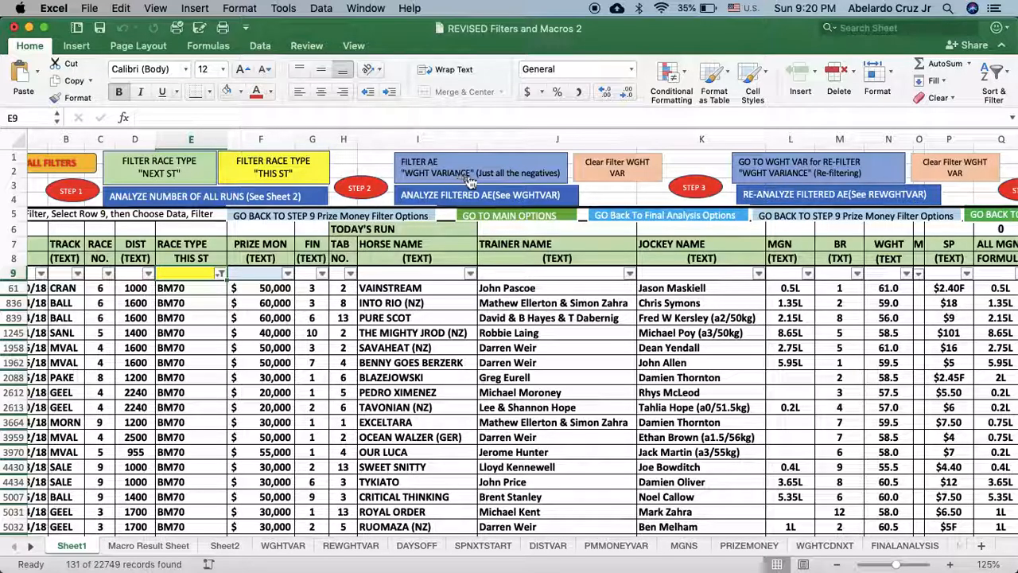
{"action": "scroll", "coordinate": [471, 181], "scroll_direction": "right", "scroll_amount": 10}
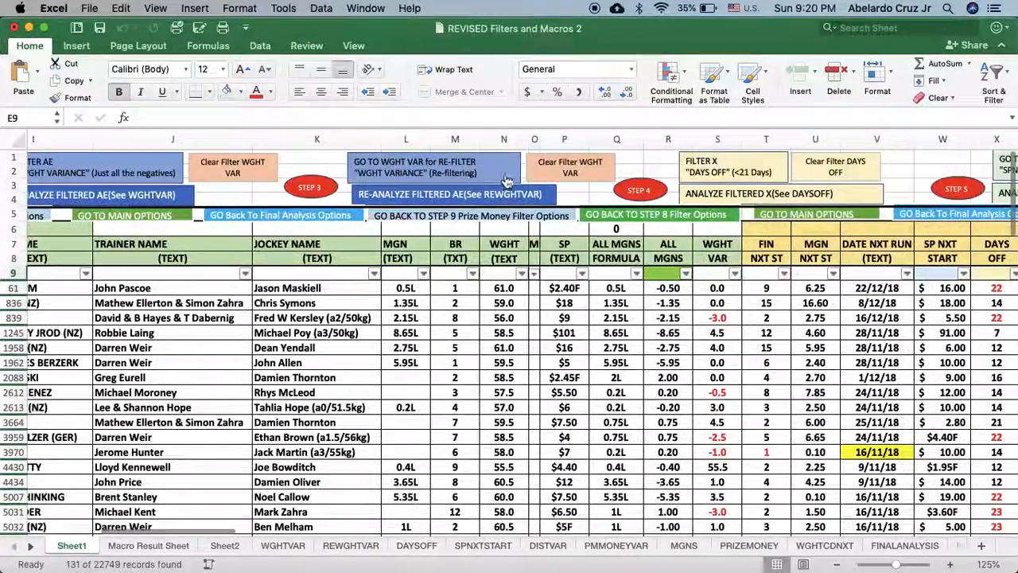
{"action": "scroll", "coordinate": [680, 206], "scroll_direction": "right", "scroll_amount": 12}
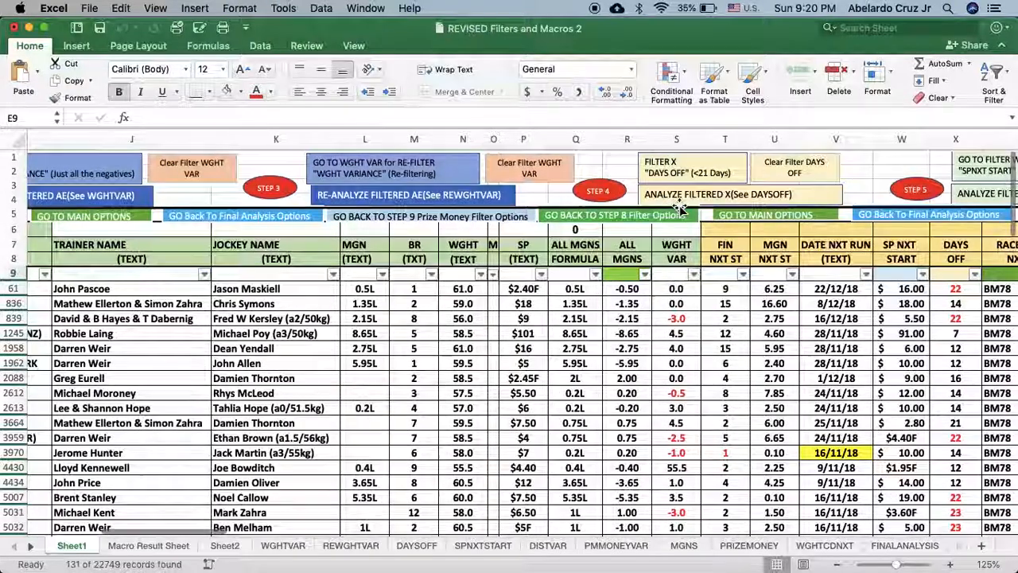
{"action": "scroll", "coordinate": [680, 207], "scroll_direction": "right", "scroll_amount": 3}
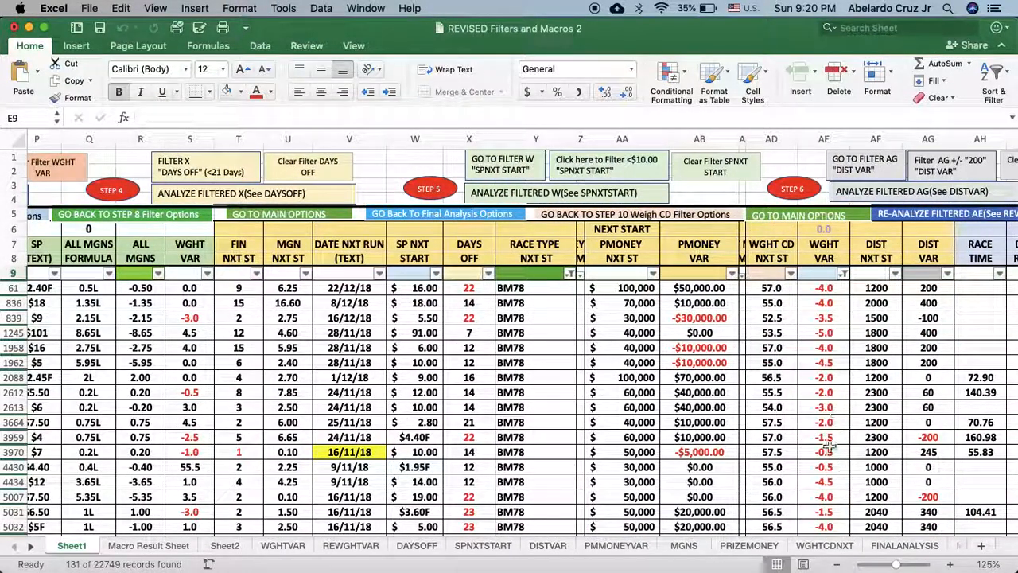
{"action": "scroll", "coordinate": [833, 374], "scroll_direction": "down", "scroll_amount": 5}
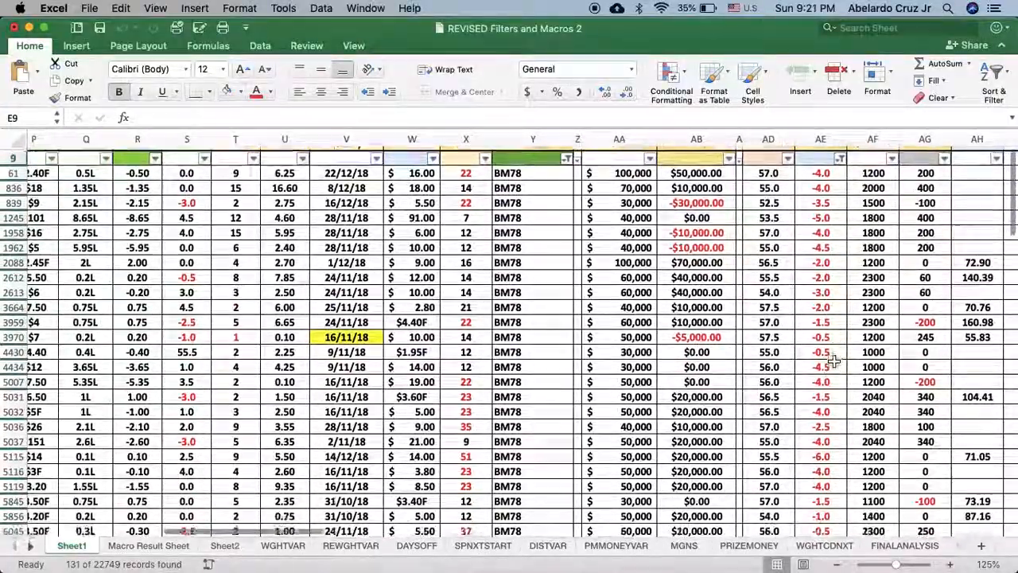
{"action": "scroll", "coordinate": [833, 362], "scroll_direction": "down", "scroll_amount": 15}
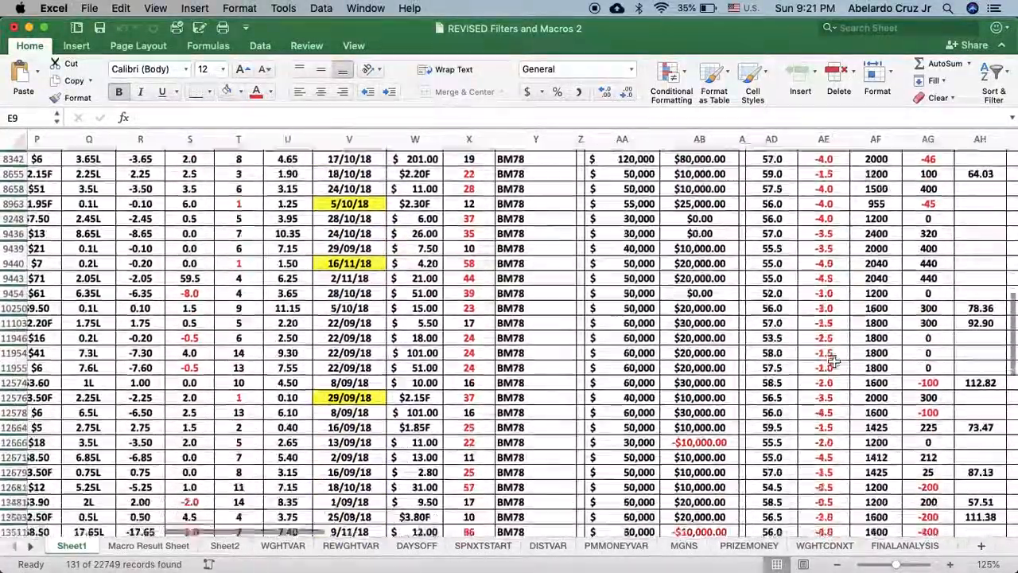
{"action": "scroll", "coordinate": [833, 362], "scroll_direction": "up", "scroll_amount": 20}
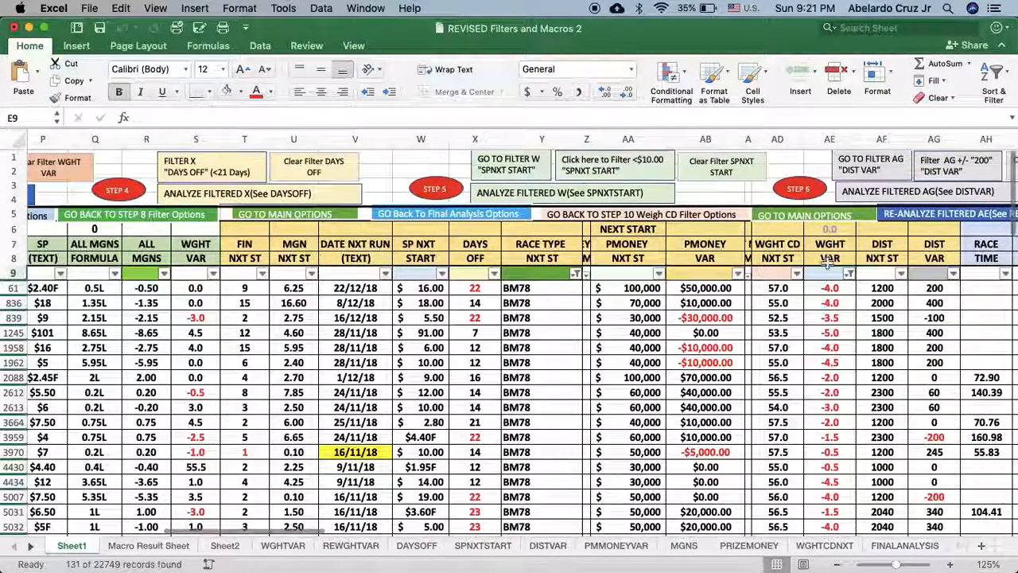
Return to the main options and run the Step 2 analysis of the filtered weight variance data
{"action": "left_click", "coordinate": [814, 222]}
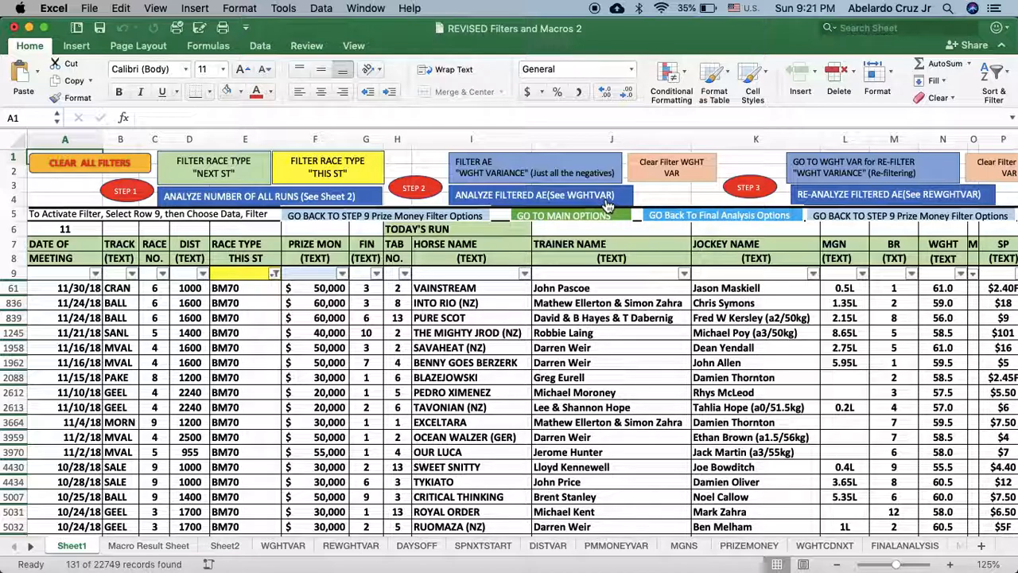
{"action": "left_click", "coordinate": [523, 202]}
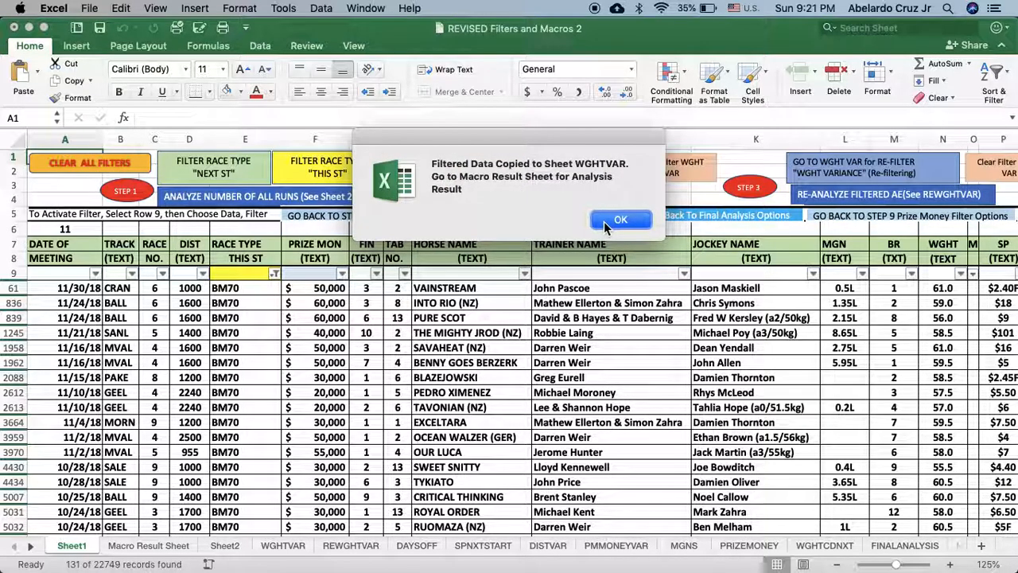
{"action": "left_click", "coordinate": [620, 219]}
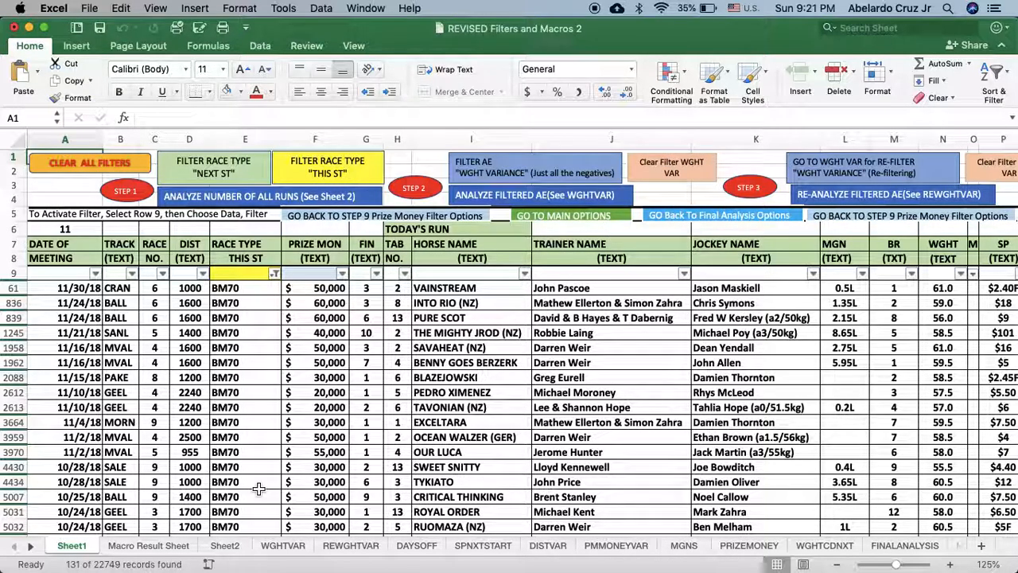
Examine the filtered rows copied to the WGHTVAR sheet and open the Macro Result Sheet
{"action": "left_click", "coordinate": [283, 547]}
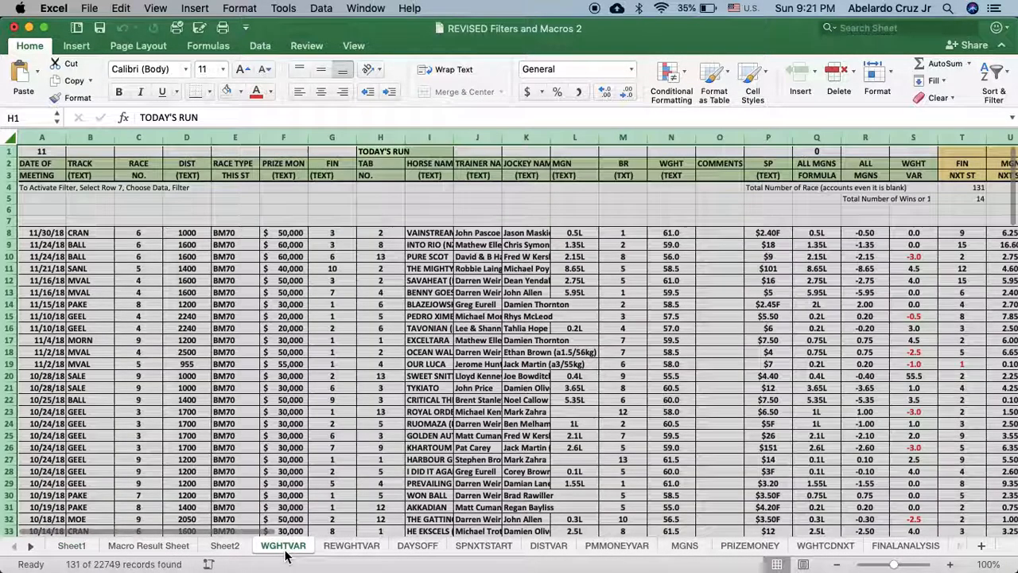
{"action": "left_click", "coordinate": [487, 307]}
{"action": "scroll", "coordinate": [487, 307], "scroll_direction": "right", "scroll_amount": 6}
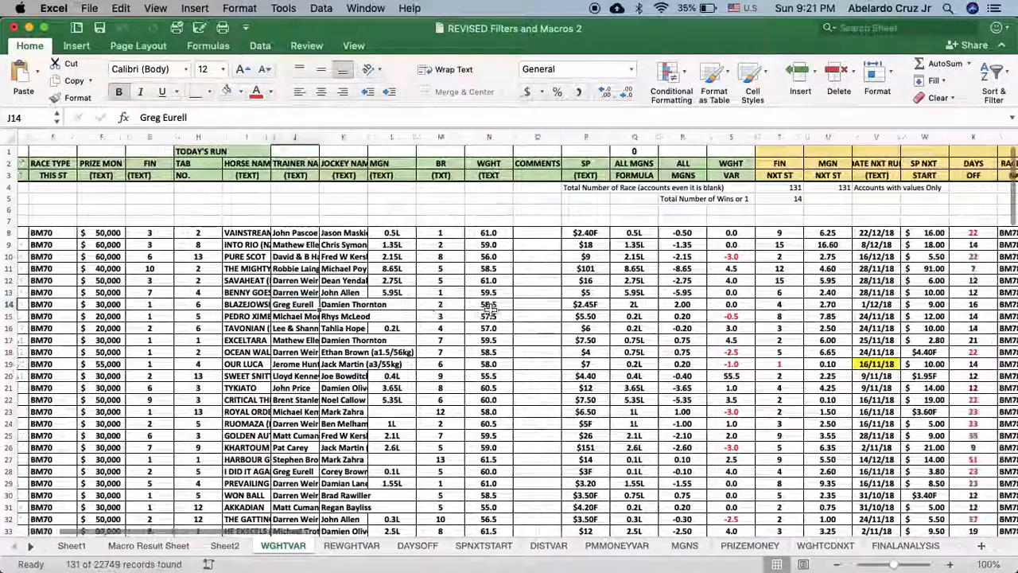
{"action": "scroll", "coordinate": [487, 307], "scroll_direction": "left", "scroll_amount": 5}
{"action": "scroll", "coordinate": [489, 310], "scroll_direction": "left", "scroll_amount": 2}
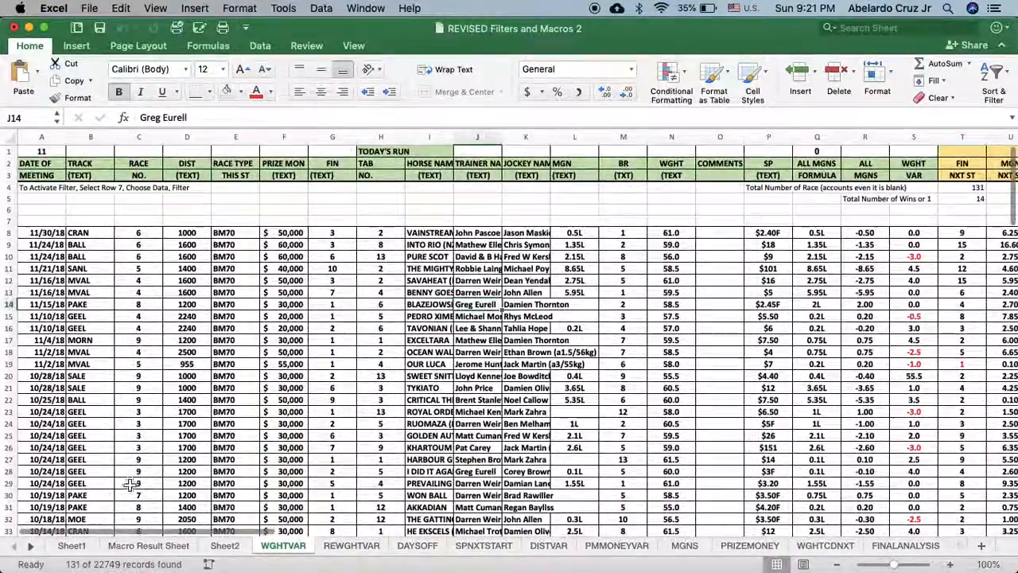
{"action": "left_click", "coordinate": [144, 548]}
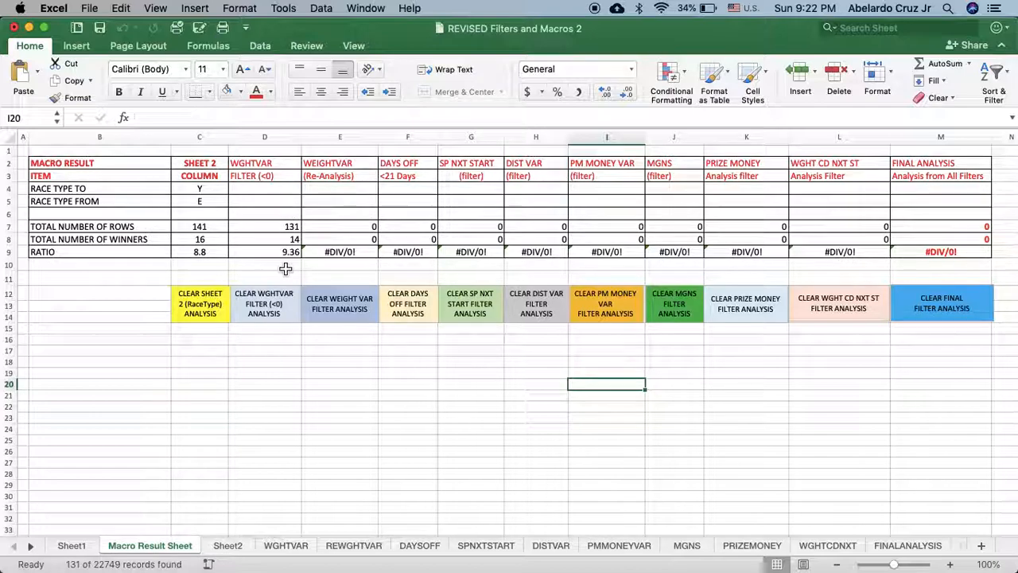
Clear the WGHTVAR filter analysis, and check the Macro Result Sheet and the WGHTVAR sheet
{"action": "left_click", "coordinate": [269, 319]}
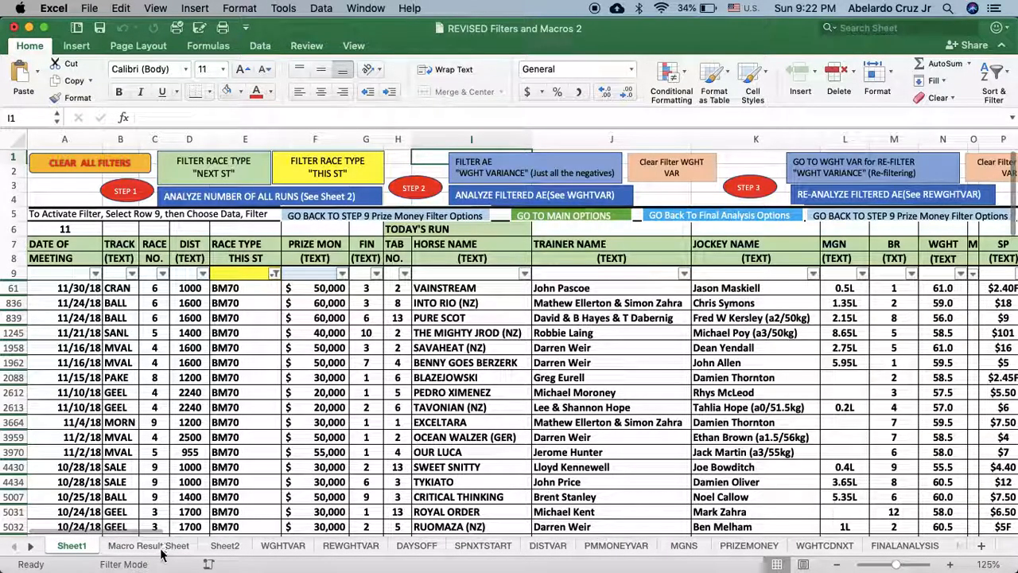
{"action": "left_click", "coordinate": [163, 549]}
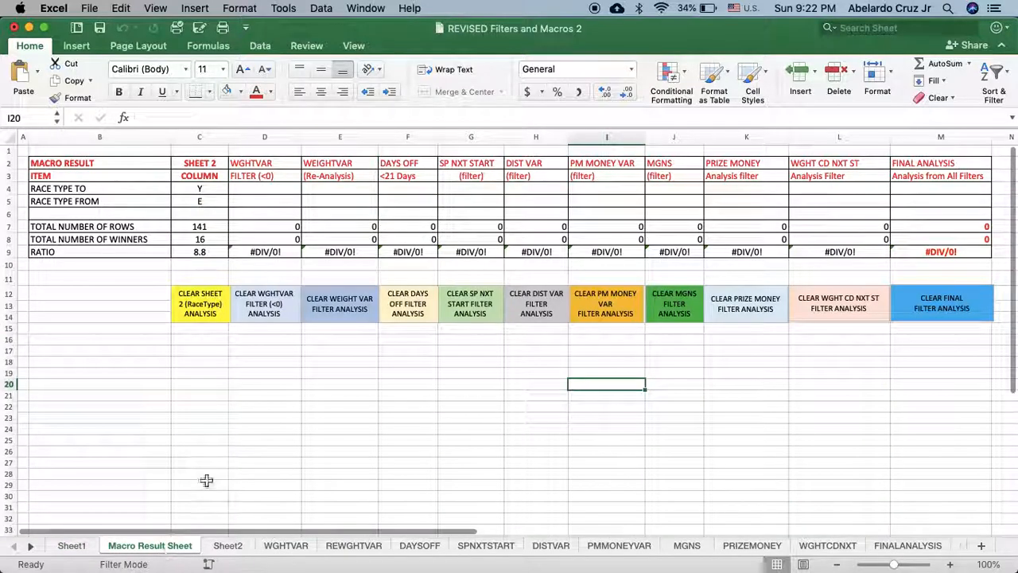
{"action": "left_click", "coordinate": [285, 548]}
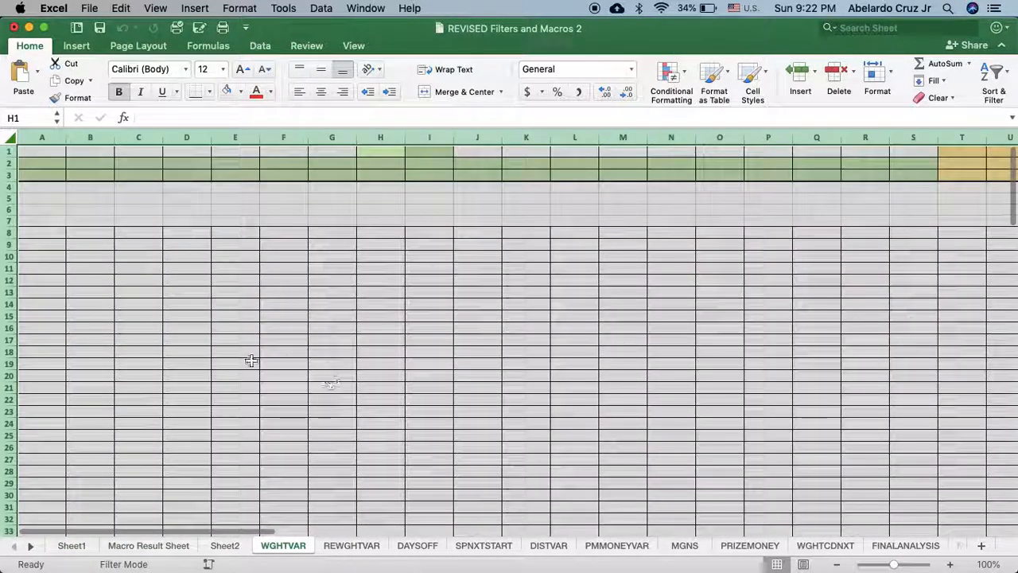
Rerun the Step 2 weight variance analysis from Sheet1 and open the Macro Result Sheet
{"action": "left_click", "coordinate": [80, 553]}
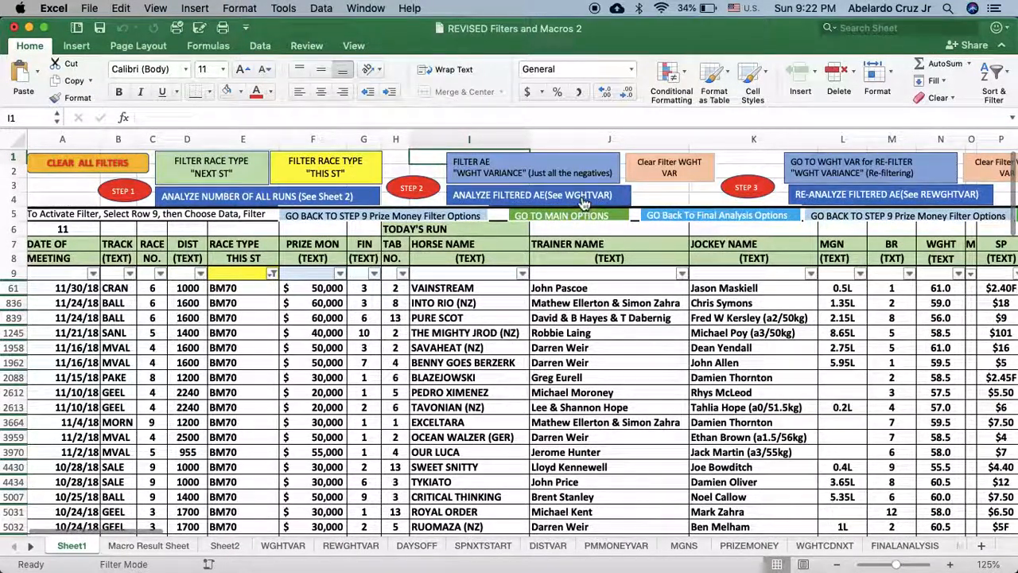
{"action": "left_click", "coordinate": [583, 202]}
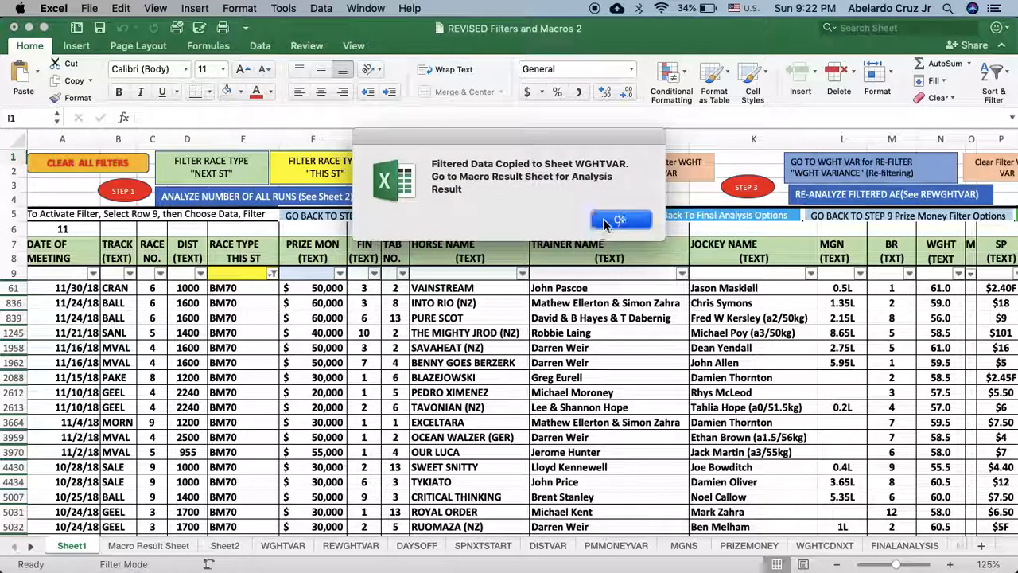
{"action": "left_click", "coordinate": [609, 219]}
{"action": "left_click", "coordinate": [150, 546]}
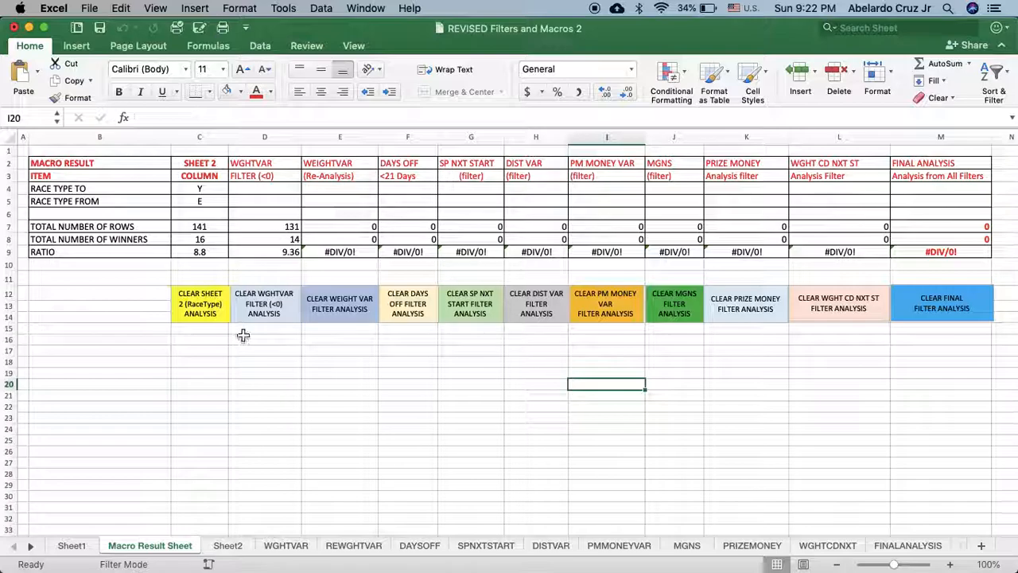
Go to the Step 3 weight variance re-filter on Sheet1 and open the AE column's filter options
{"action": "left_click", "coordinate": [72, 546]}
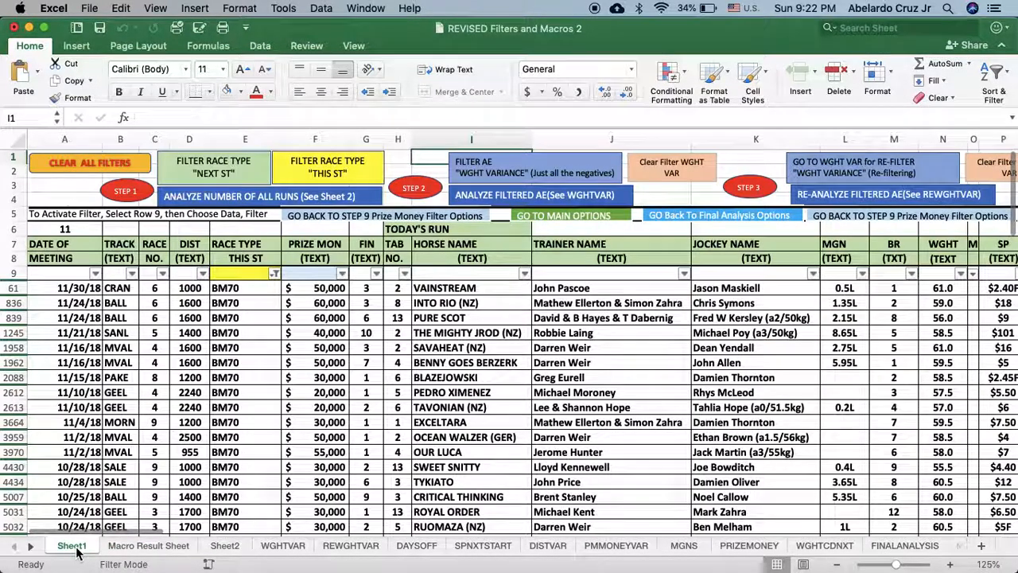
{"action": "scroll", "coordinate": [334, 410], "scroll_direction": "up", "scroll_amount": 3, "text": "ctrl"}
{"action": "scroll", "coordinate": [334, 410], "scroll_direction": "right", "scroll_amount": 5}
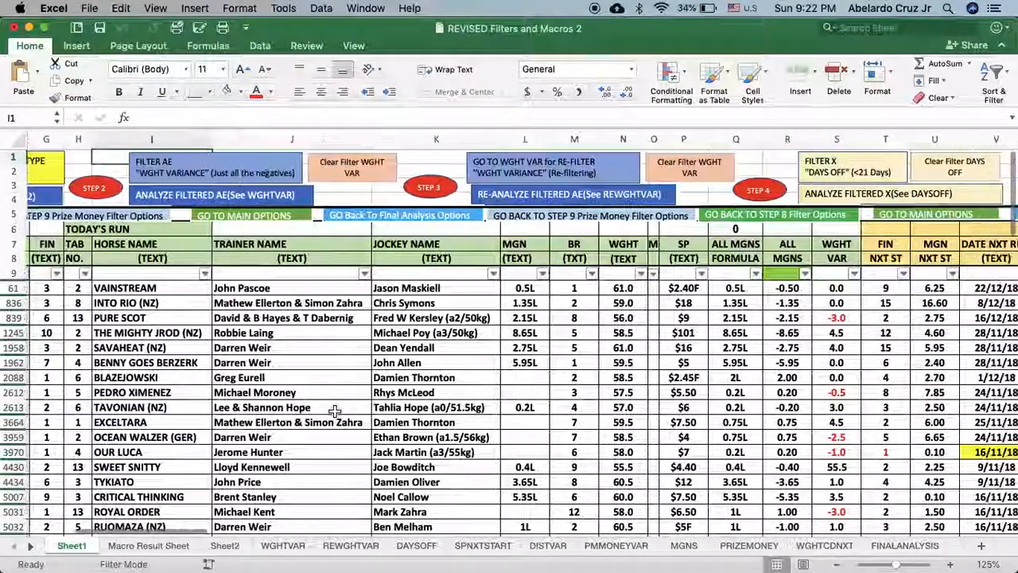
{"action": "left_click", "coordinate": [547, 176]}
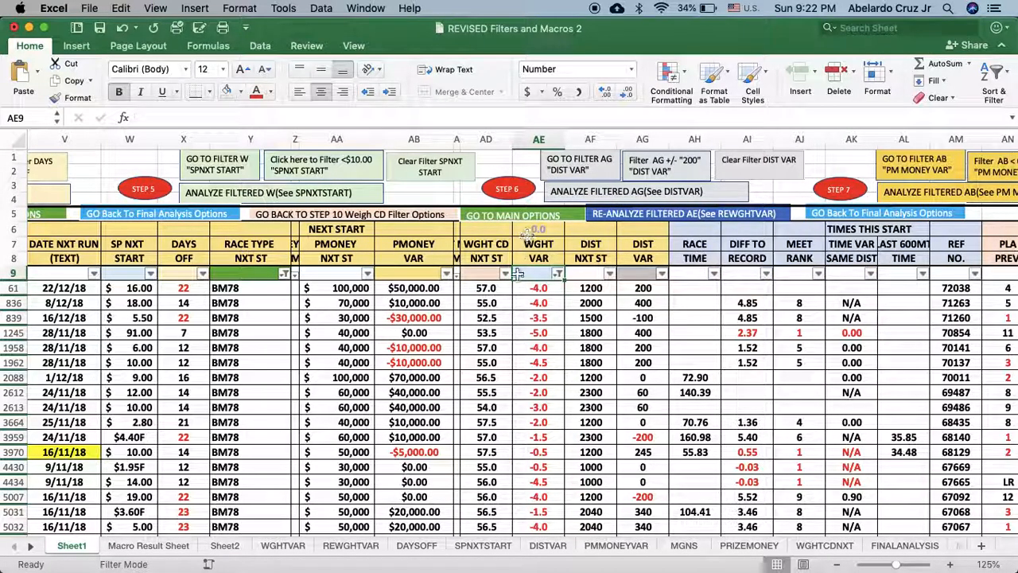
{"action": "left_click", "coordinate": [559, 274]}
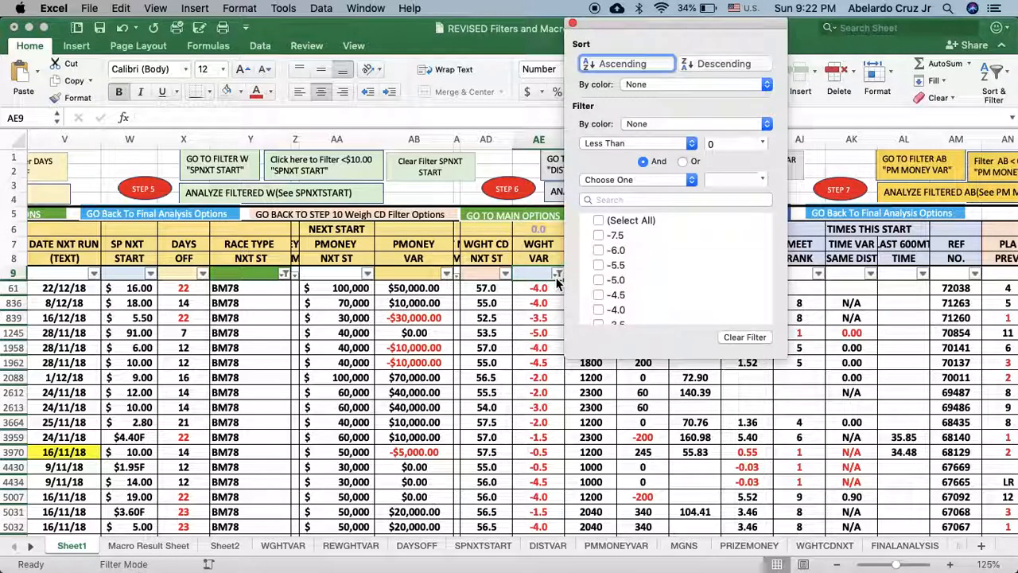
Look through the weight variance values available for re-filtering, from the lowest negative to the highest positive
{"action": "scroll", "coordinate": [605, 265], "scroll_direction": "down", "scroll_amount": 5}
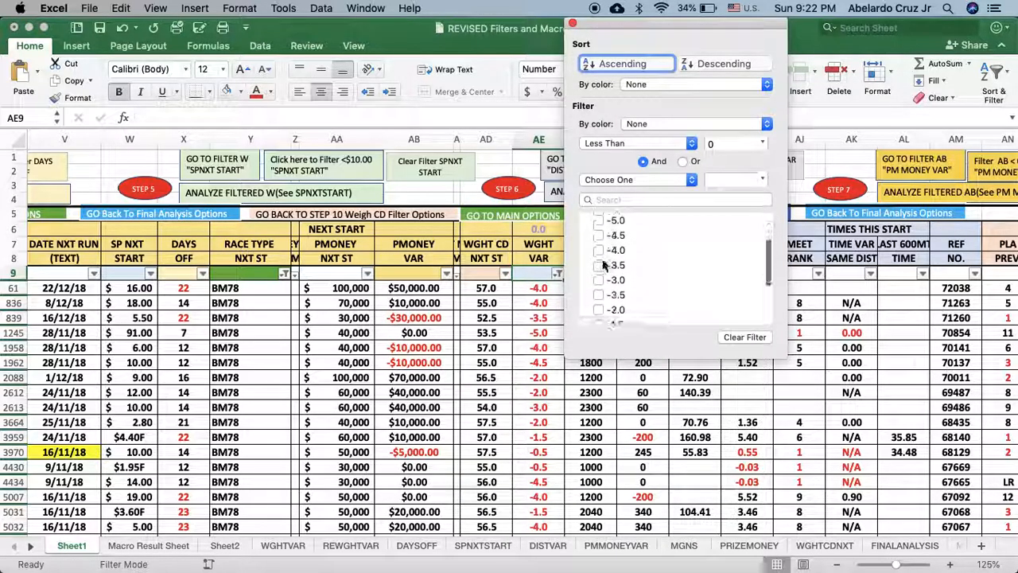
{"action": "scroll", "coordinate": [605, 265], "scroll_direction": "down", "scroll_amount": 3}
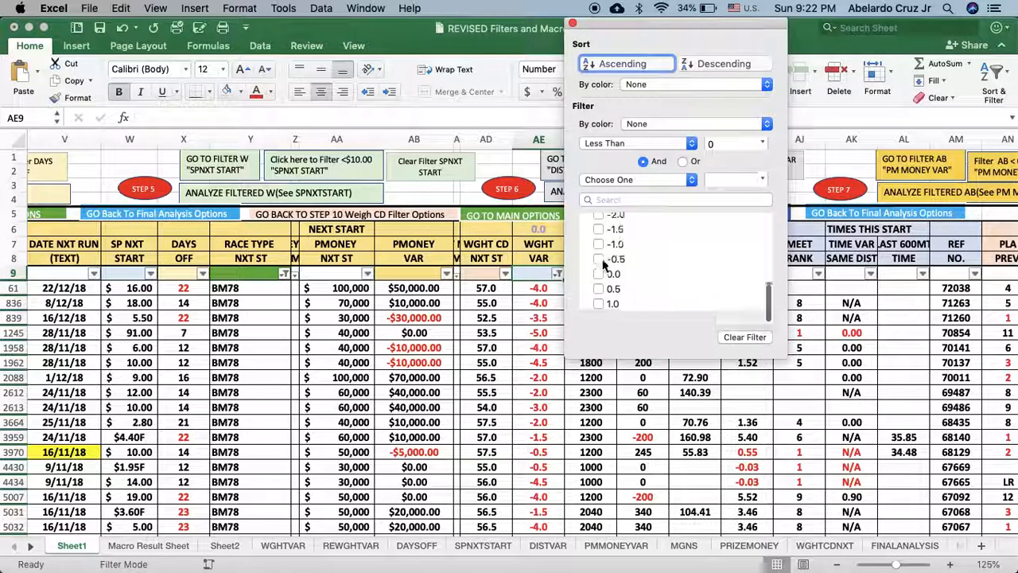
{"action": "scroll", "coordinate": [604, 264], "scroll_direction": "up", "scroll_amount": 10}
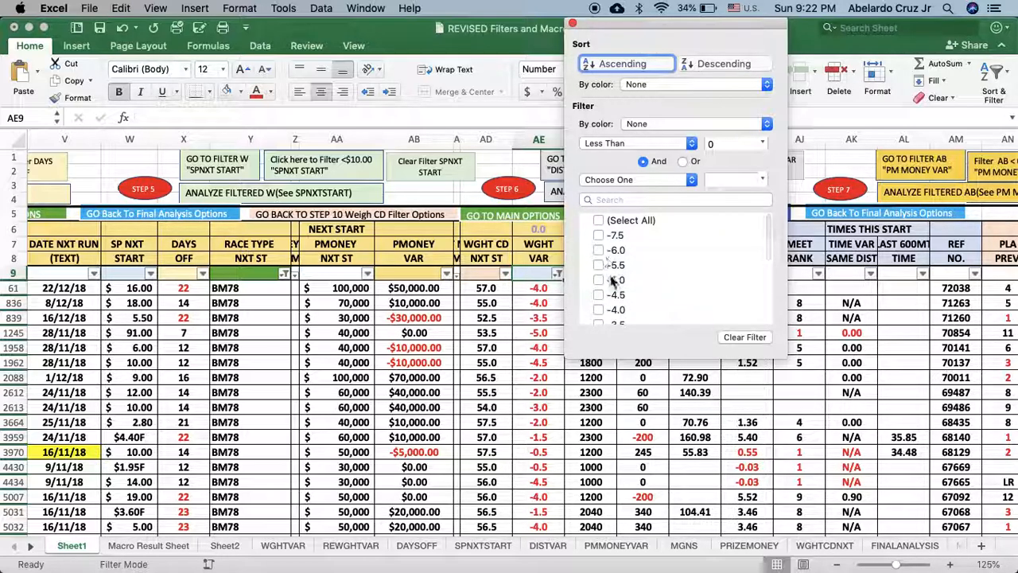
{"action": "scroll", "coordinate": [608, 278], "scroll_direction": "down", "scroll_amount": 2}
{"action": "scroll", "coordinate": [613, 284], "scroll_direction": "up", "scroll_amount": 1}
{"action": "scroll", "coordinate": [605, 254], "scroll_direction": "down", "scroll_amount": 5}
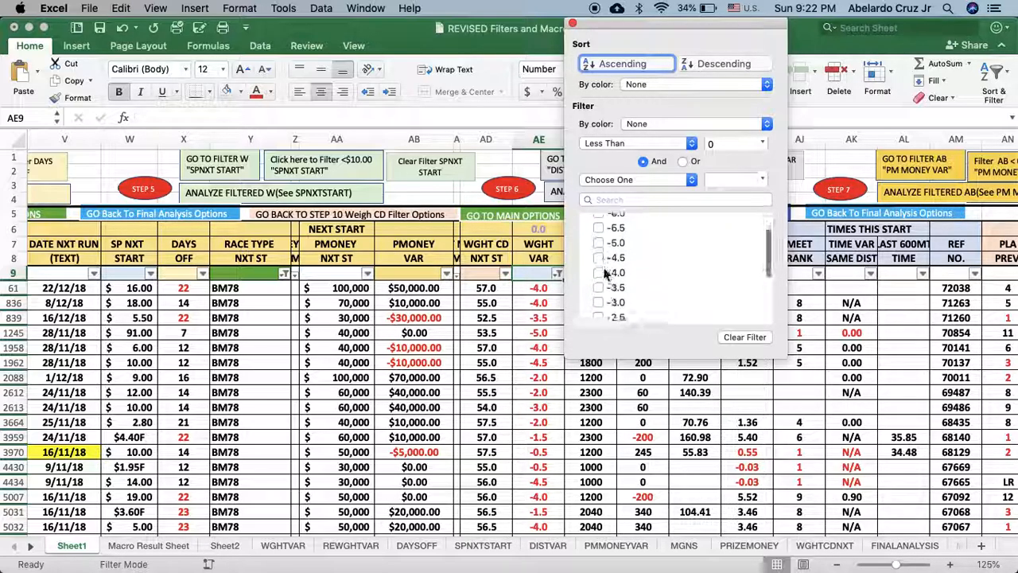
{"action": "scroll", "coordinate": [605, 275], "scroll_direction": "up", "scroll_amount": 5}
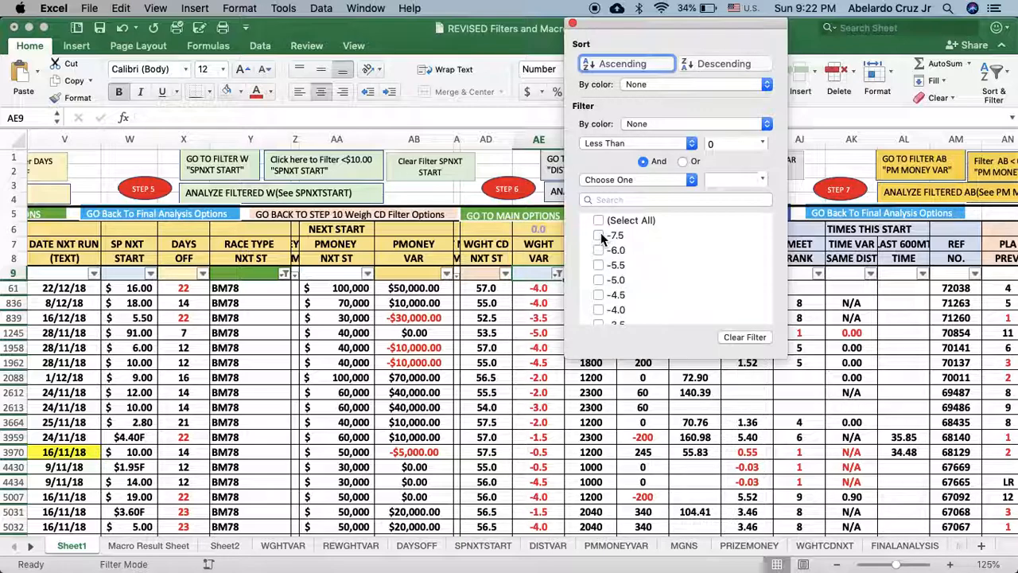
{"action": "scroll", "coordinate": [602, 255], "scroll_direction": "down", "scroll_amount": 6}
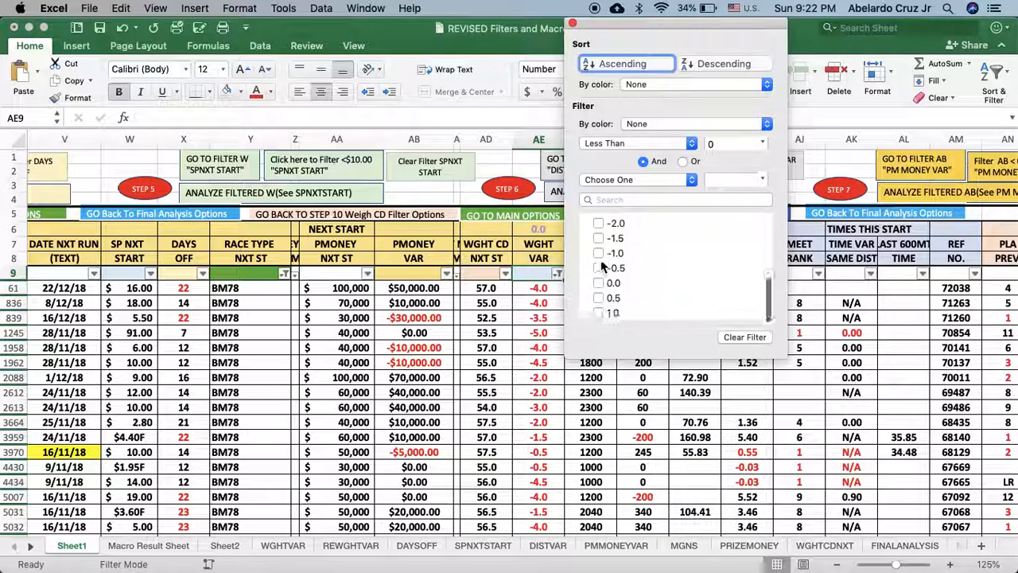
In the AE weight variance filter, include the values 0.0, -7.5, -5.5, -4.5, -6.0, -5.0 and -4.0
{"action": "left_click", "coordinate": [598, 287]}
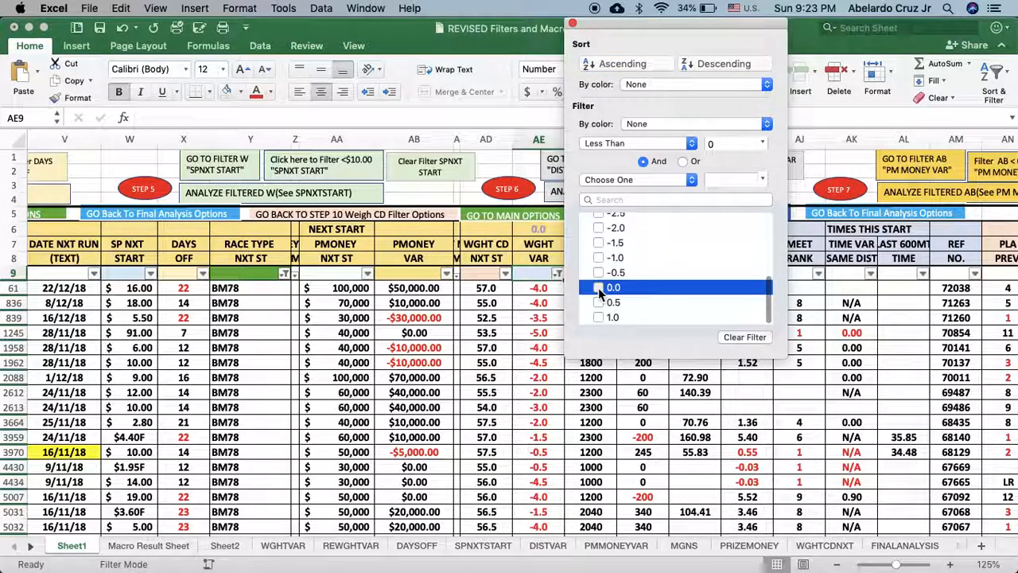
{"action": "scroll", "coordinate": [600, 270], "scroll_direction": "up", "scroll_amount": 6}
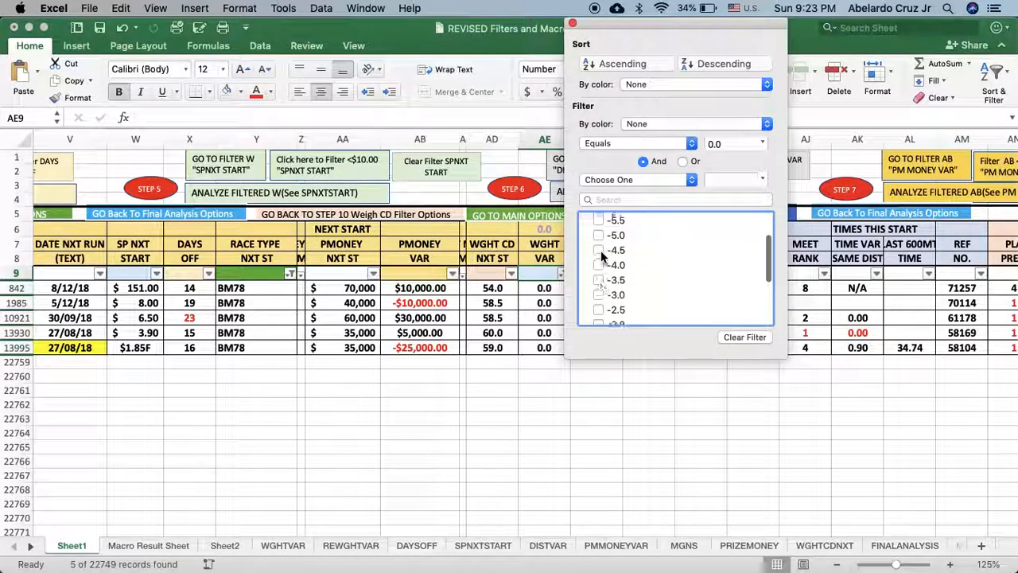
{"action": "left_click", "coordinate": [599, 235]}
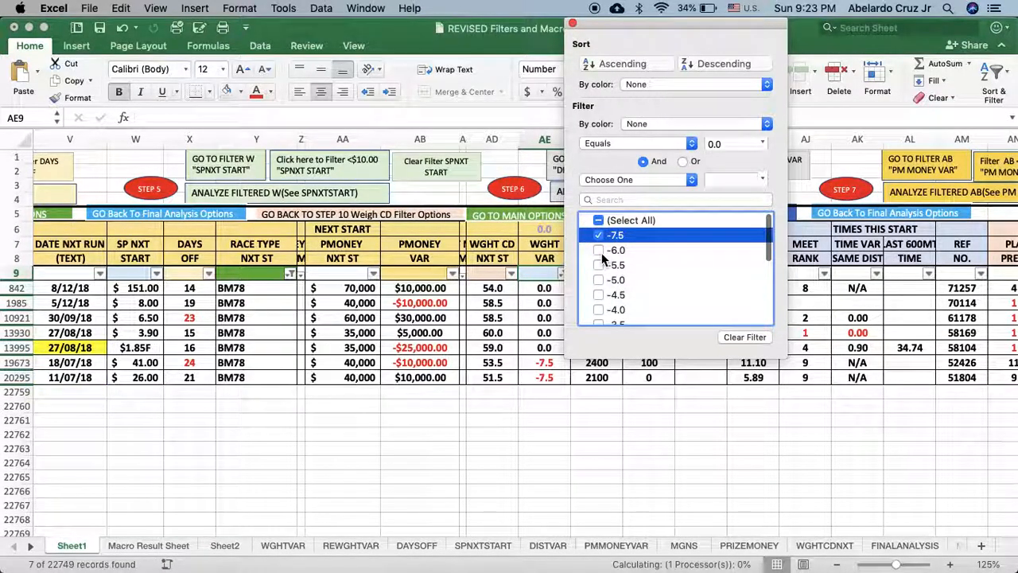
{"action": "left_click", "coordinate": [601, 264]}
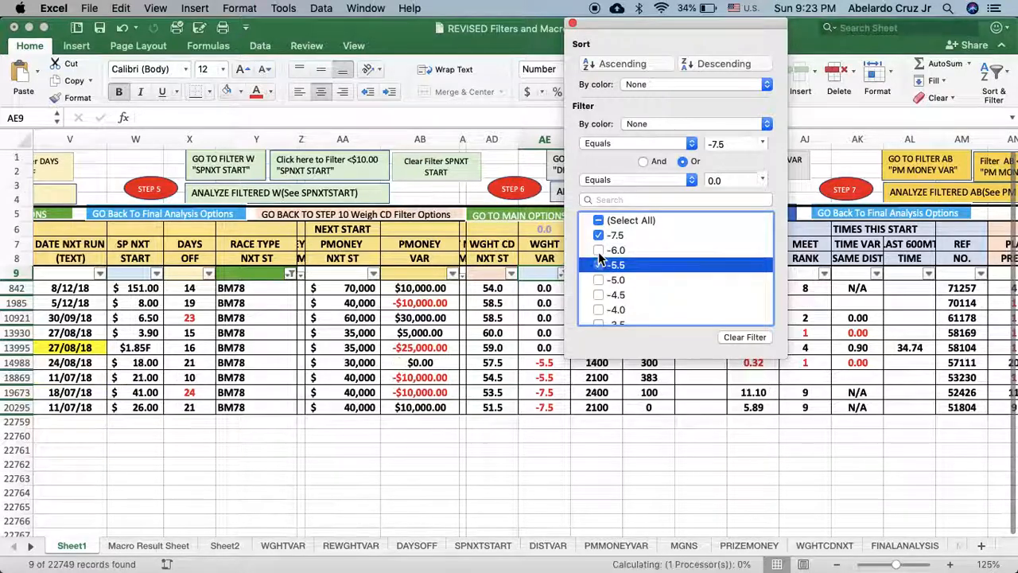
{"action": "left_click", "coordinate": [600, 258]}
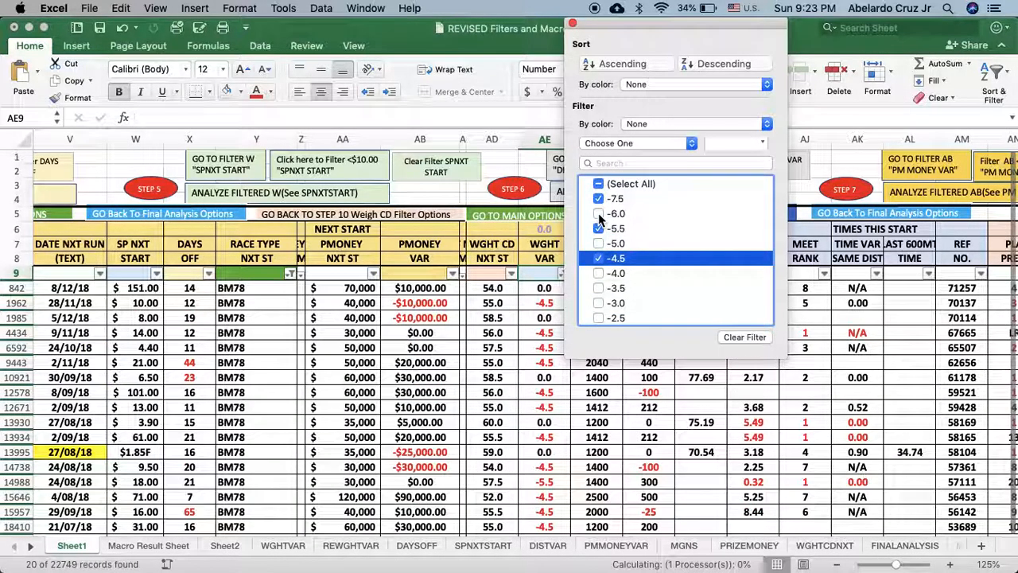
{"action": "left_click", "coordinate": [598, 213]}
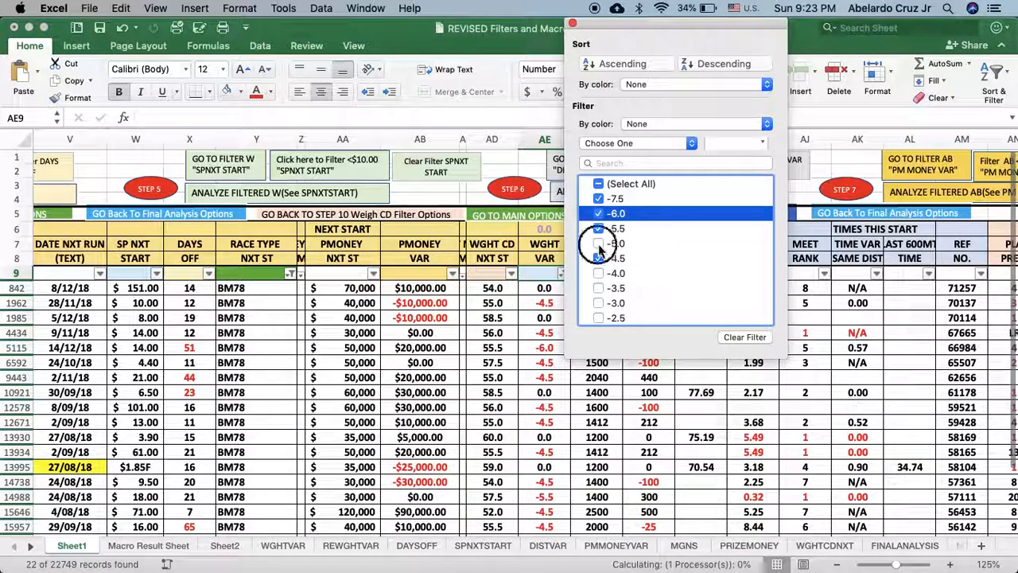
{"action": "left_click", "coordinate": [599, 243]}
{"action": "left_click", "coordinate": [599, 273]}
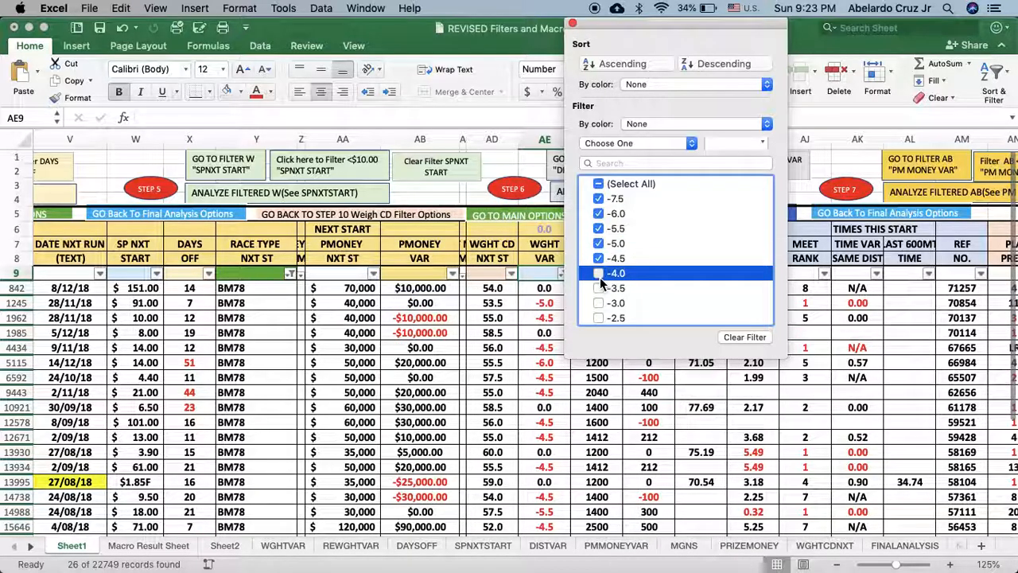
Add the weight variance values -3.5, -3.0, -2.5, -2.0, -1.5, -1.0 and -0.5 to the AE filter
{"action": "left_click", "coordinate": [600, 289]}
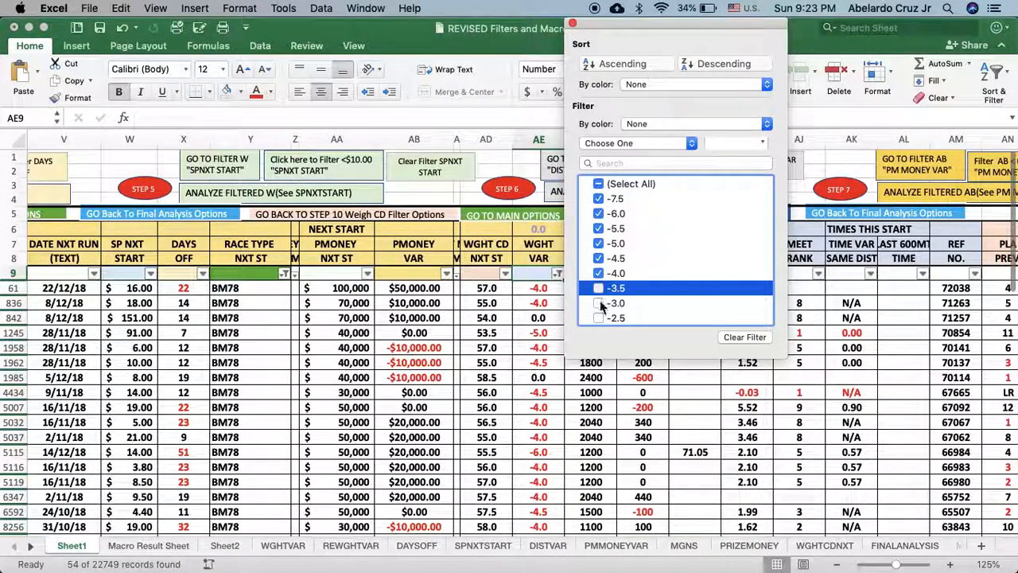
{"action": "left_click", "coordinate": [600, 303]}
{"action": "scroll", "coordinate": [600, 301], "scroll_direction": "down", "scroll_amount": 1}
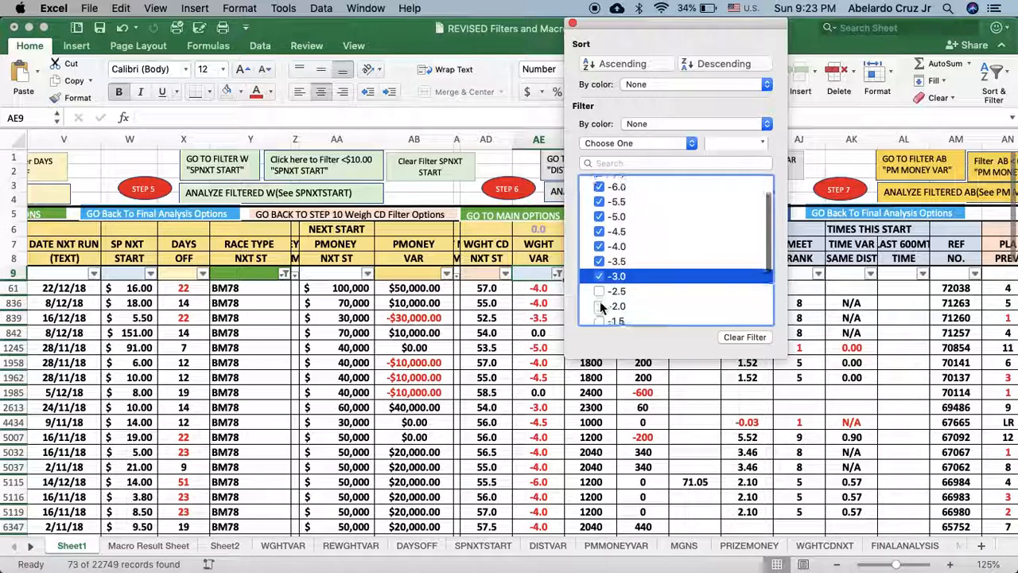
{"action": "left_click", "coordinate": [600, 289]}
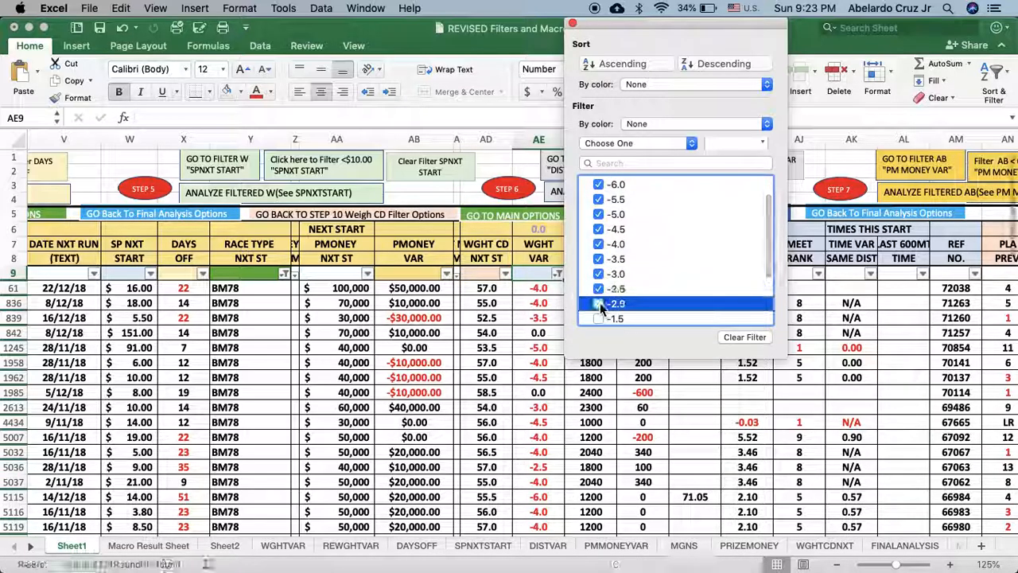
{"action": "left_click", "coordinate": [600, 303]}
{"action": "scroll", "coordinate": [600, 303], "scroll_direction": "down", "scroll_amount": 4}
{"action": "left_click", "coordinate": [600, 261]}
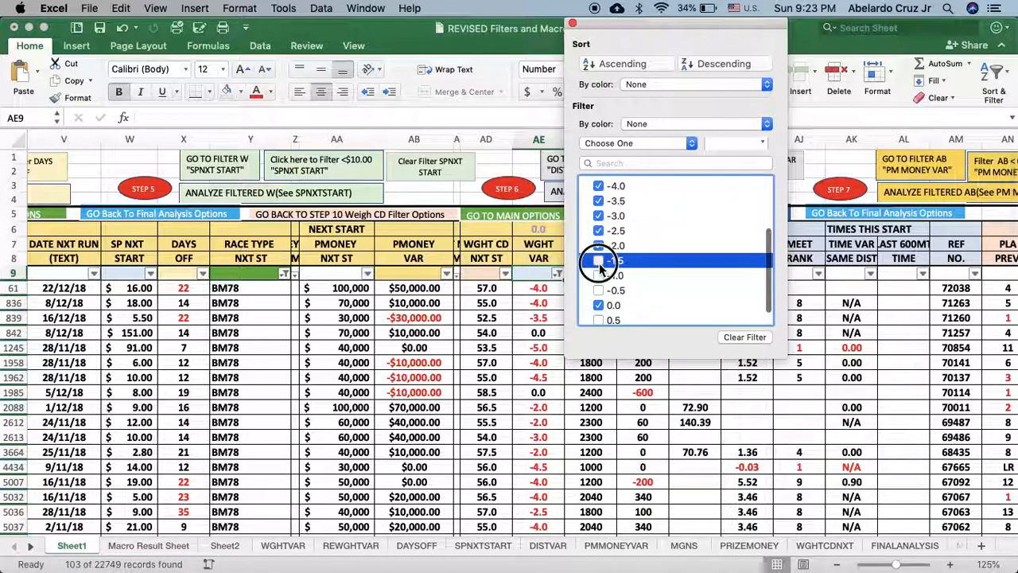
{"action": "left_click", "coordinate": [600, 280]}
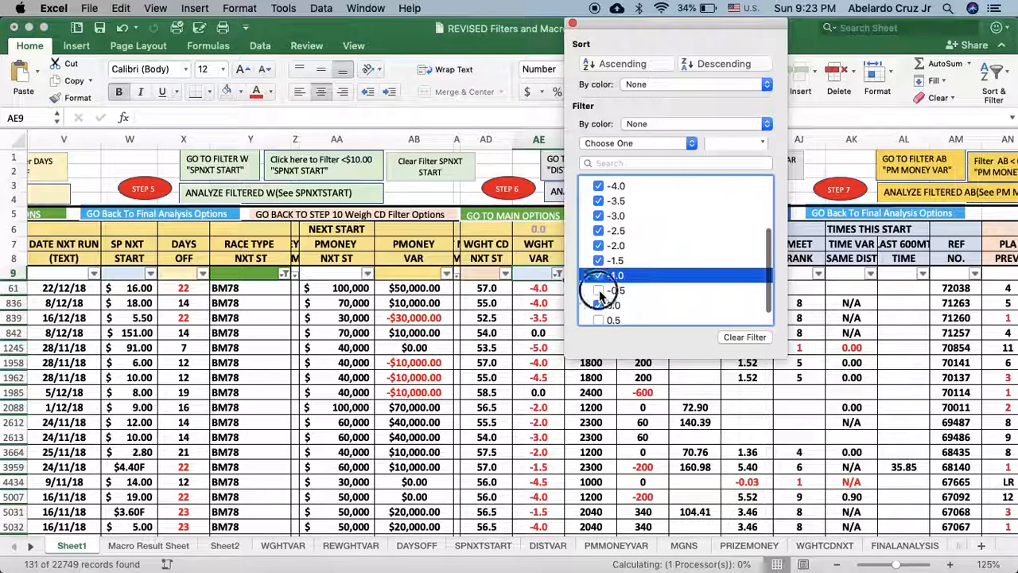
{"action": "left_click", "coordinate": [599, 289]}
Add the positive weight variance values 0.5 and 1.0 to the AE filter and close the filter options
{"action": "scroll", "coordinate": [605, 304], "scroll_direction": "down", "scroll_amount": 1}
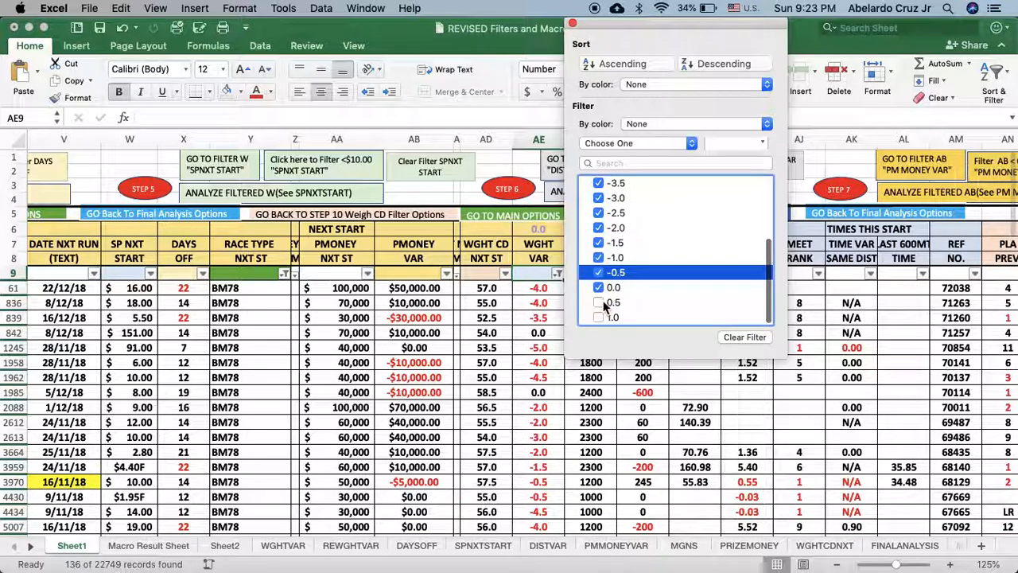
{"action": "left_click", "coordinate": [602, 302]}
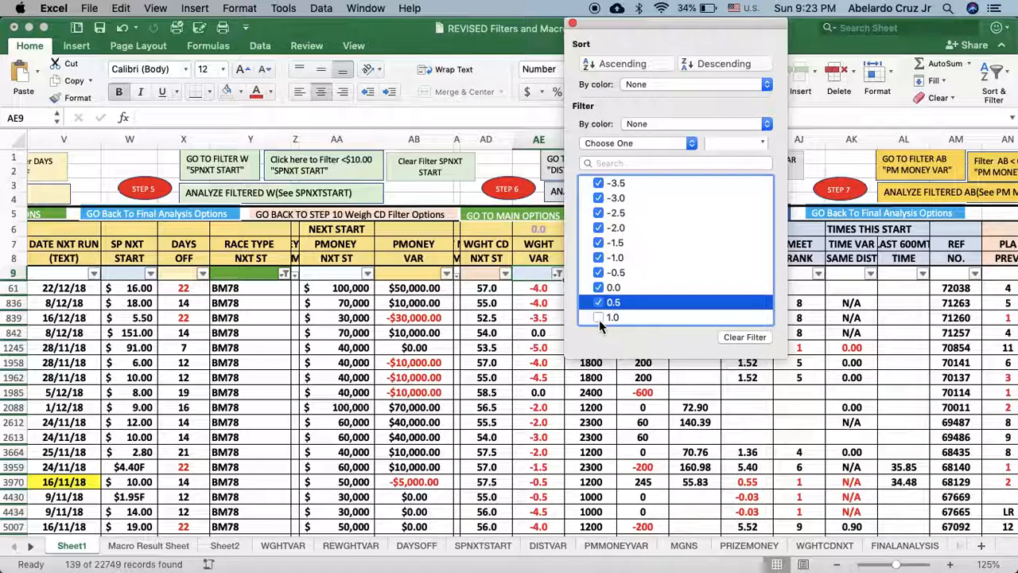
{"action": "left_click", "coordinate": [599, 320]}
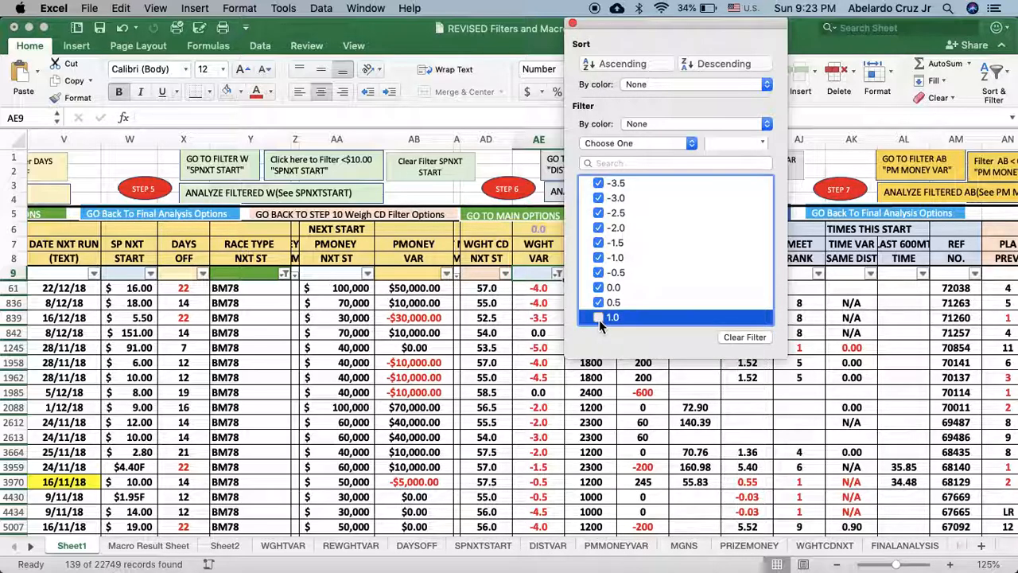
{"action": "scroll", "coordinate": [619, 299], "scroll_direction": "down", "scroll_amount": 1}
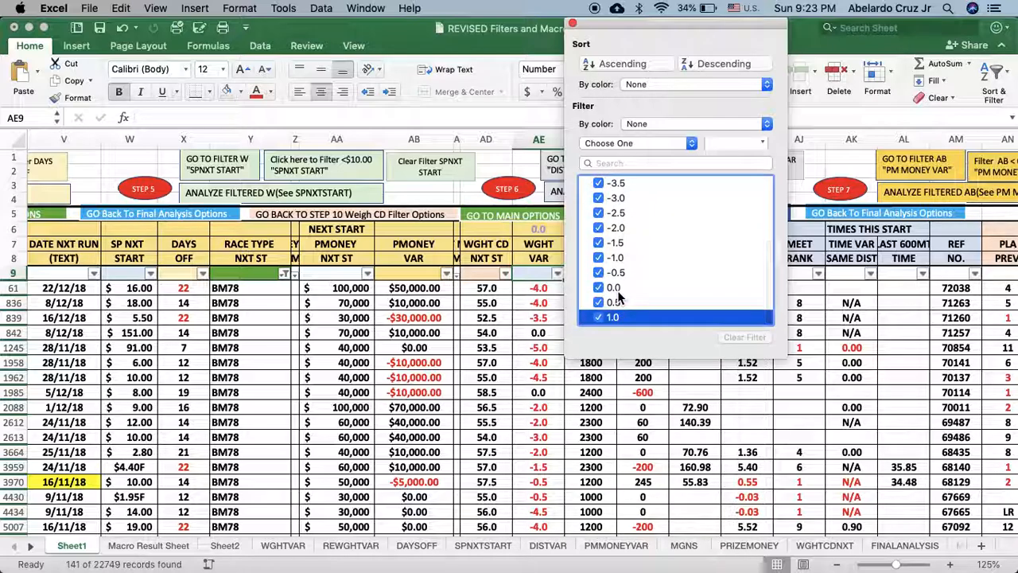
{"action": "left_click", "coordinate": [572, 24]}
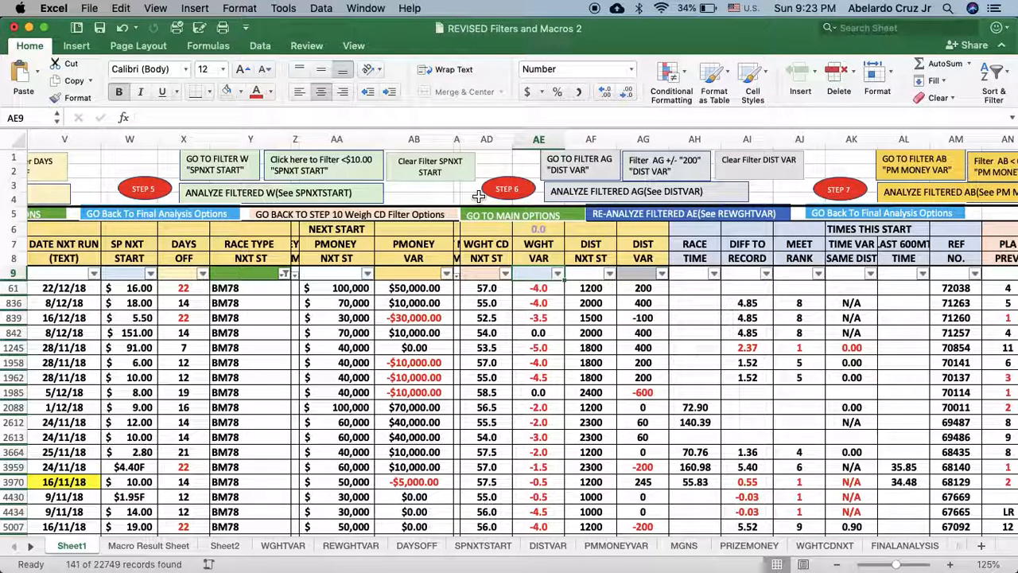
Return to the main options, run the Step 3 weight variance re-analysis and open the Macro Result Sheet
{"action": "left_click", "coordinate": [527, 225]}
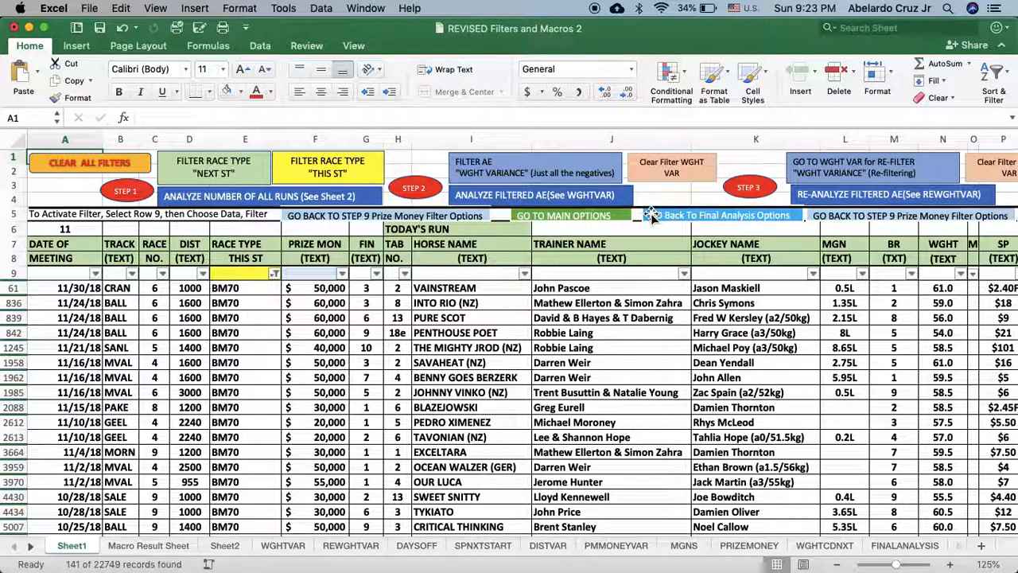
{"action": "scroll", "coordinate": [770, 207], "scroll_direction": "right", "scroll_amount": 2}
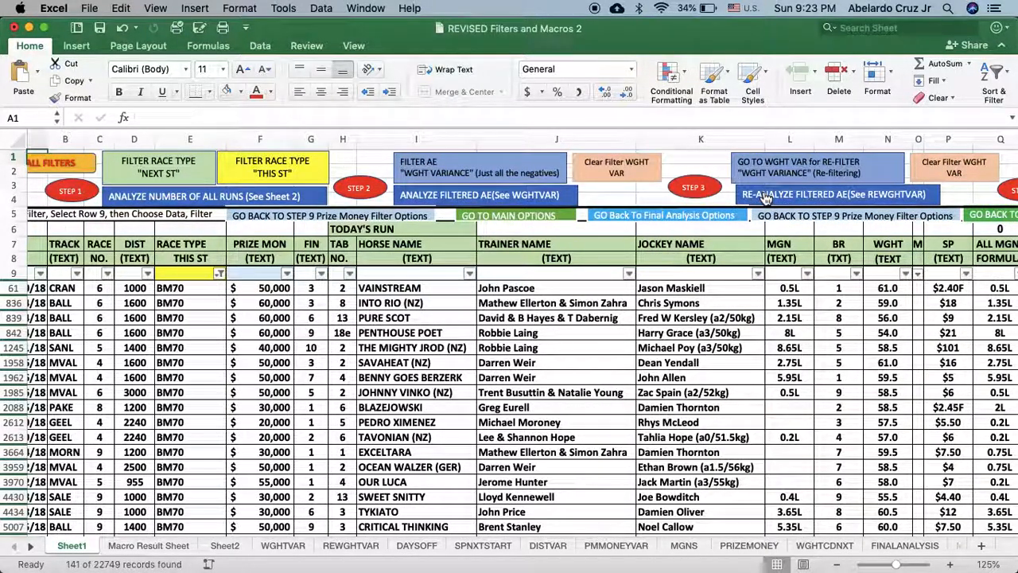
{"action": "left_click", "coordinate": [766, 199]}
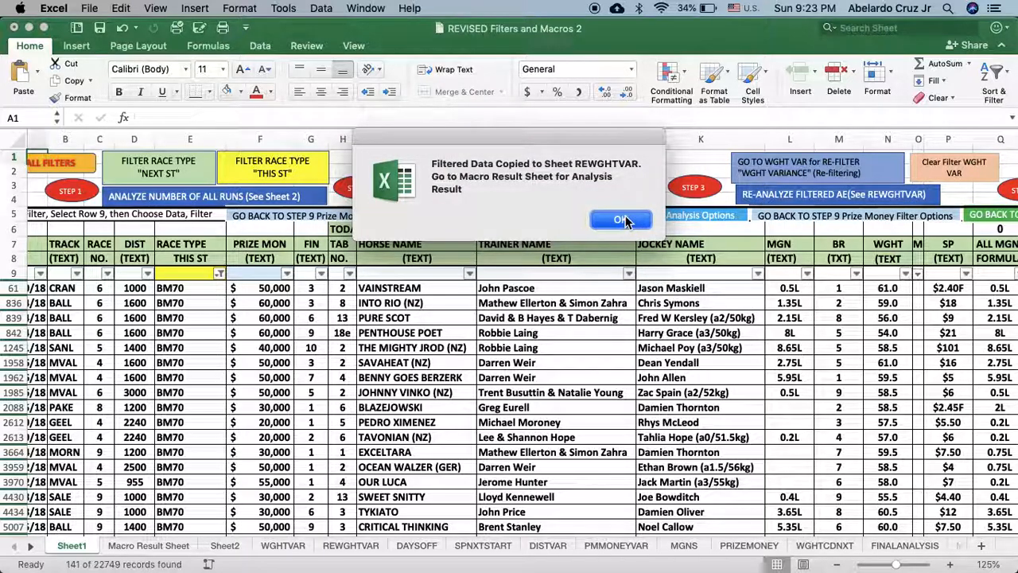
{"action": "left_click", "coordinate": [621, 221]}
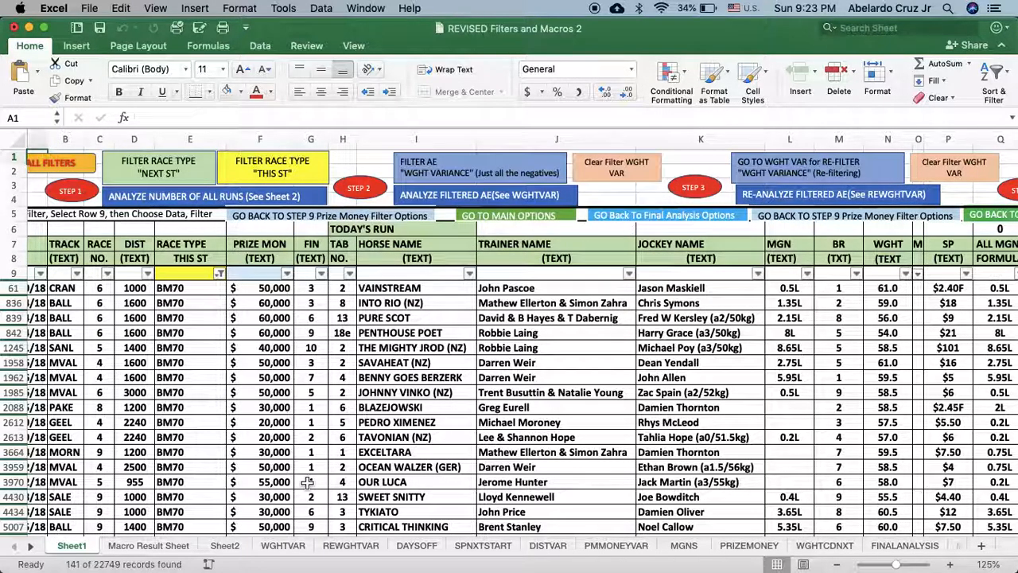
{"action": "left_click", "coordinate": [145, 546]}
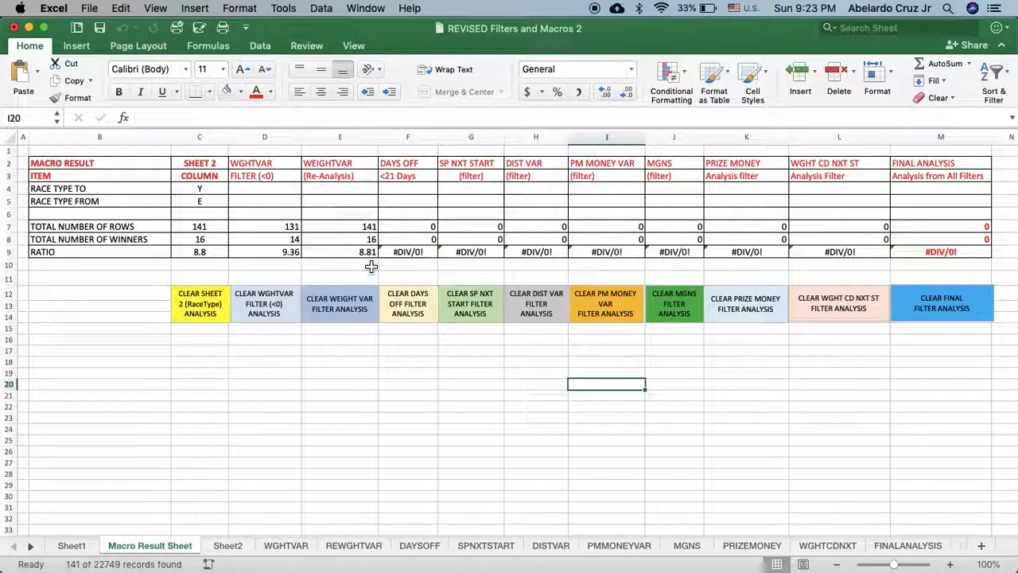
Apply the Step 4 DAYS OFF (<21 Days) filter to column X on Sheet1 and review the filtered rows
{"action": "left_click", "coordinate": [71, 546]}
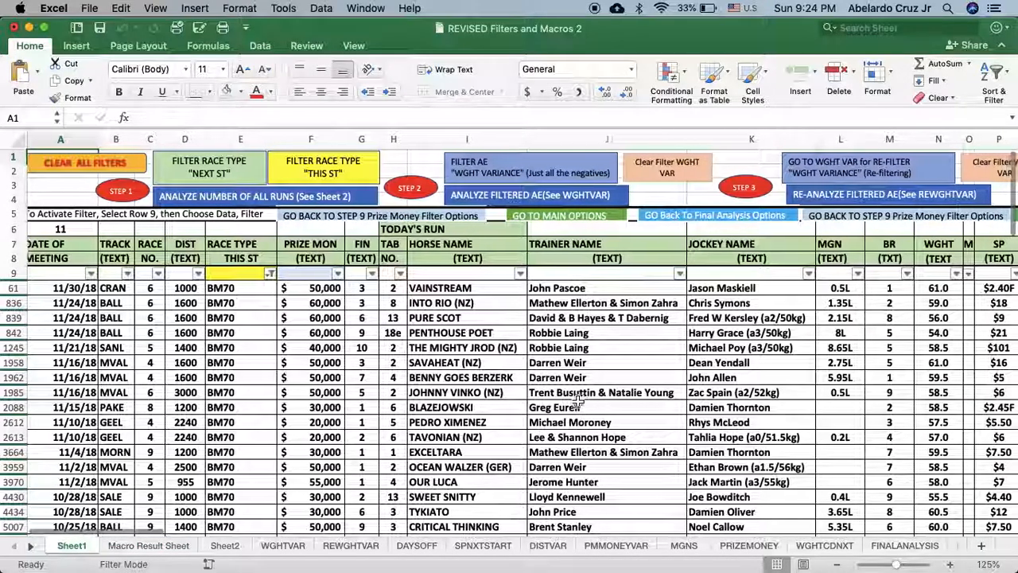
{"action": "scroll", "coordinate": [581, 402], "scroll_direction": "right", "scroll_amount": 10}
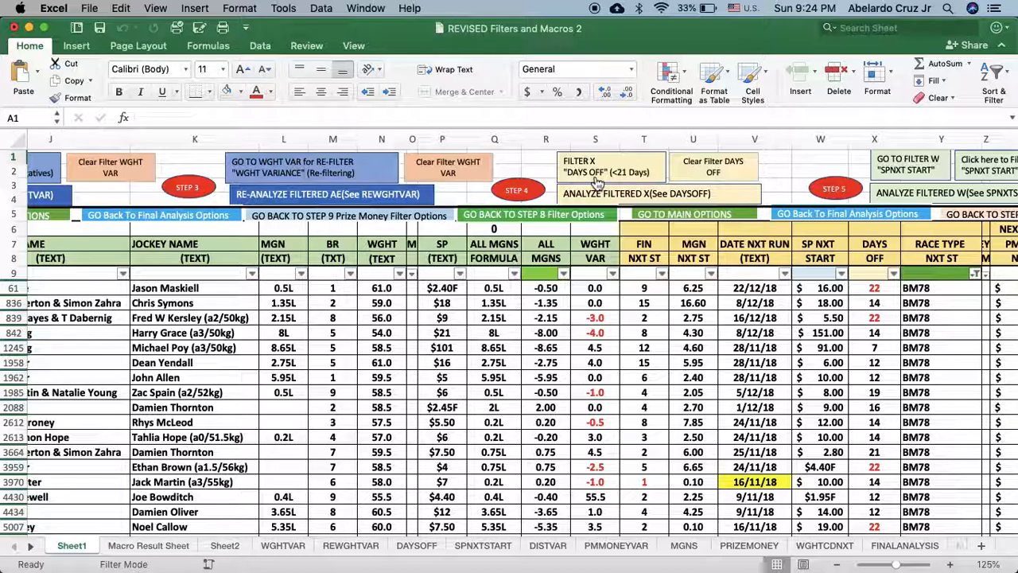
{"action": "left_click", "coordinate": [598, 182]}
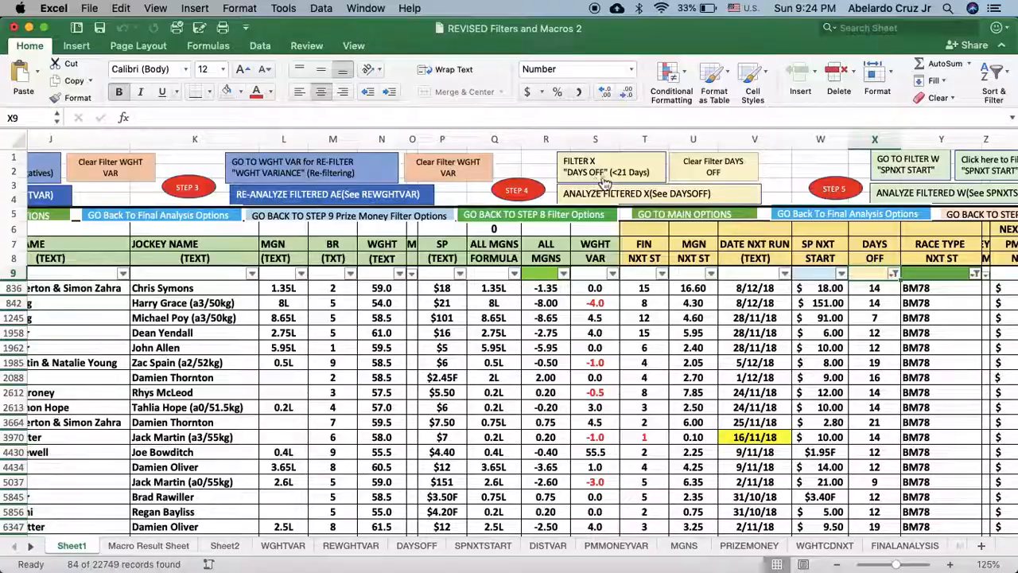
{"action": "scroll", "coordinate": [872, 292], "scroll_direction": "down", "scroll_amount": 5}
{"action": "scroll", "coordinate": [872, 292], "scroll_direction": "right", "scroll_amount": 1}
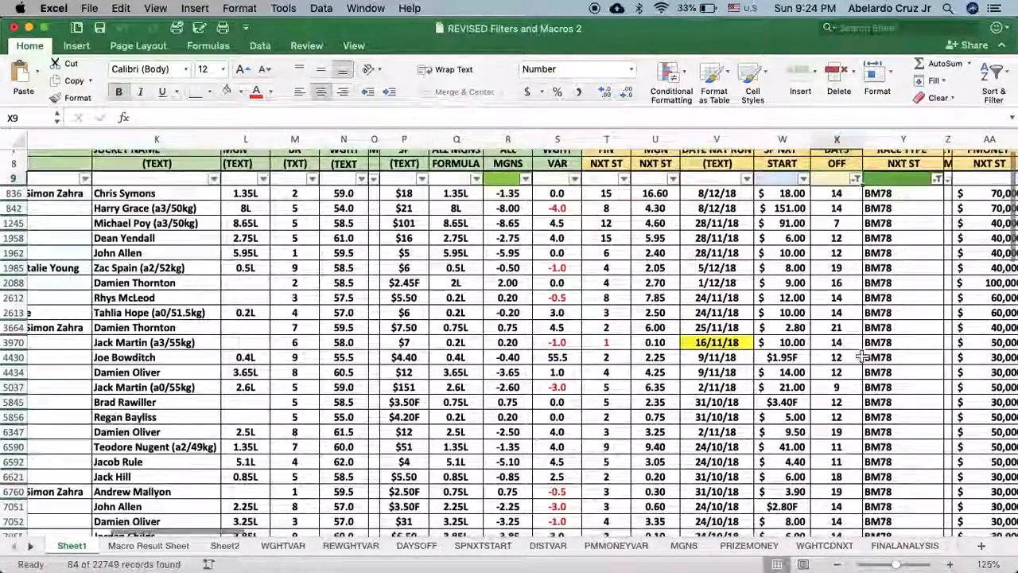
{"action": "scroll", "coordinate": [852, 392], "scroll_direction": "down", "scroll_amount": 8}
{"action": "scroll", "coordinate": [852, 393], "scroll_direction": "up", "scroll_amount": 12}
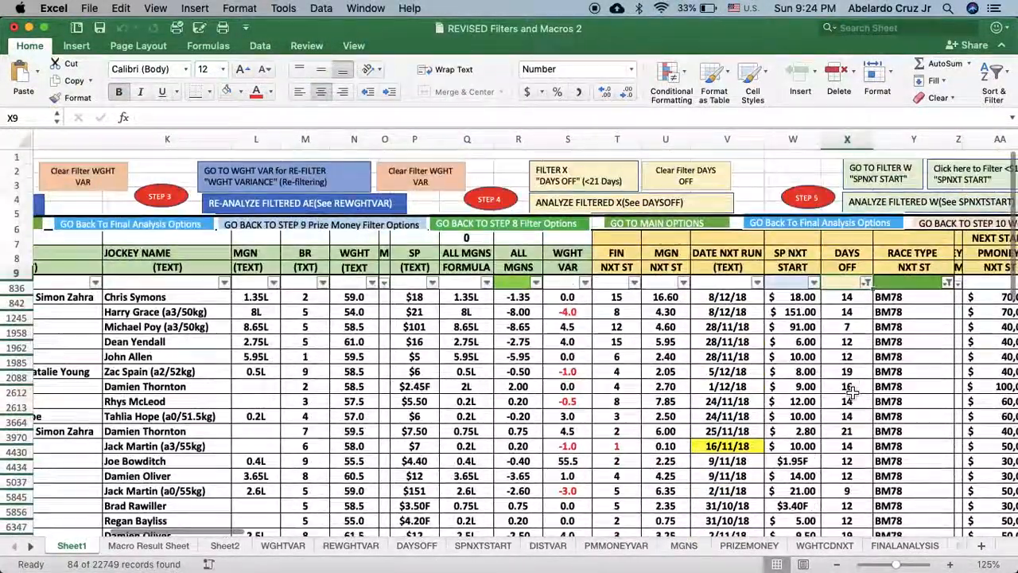
{"action": "scroll", "coordinate": [851, 393], "scroll_direction": "right", "scroll_amount": 1}
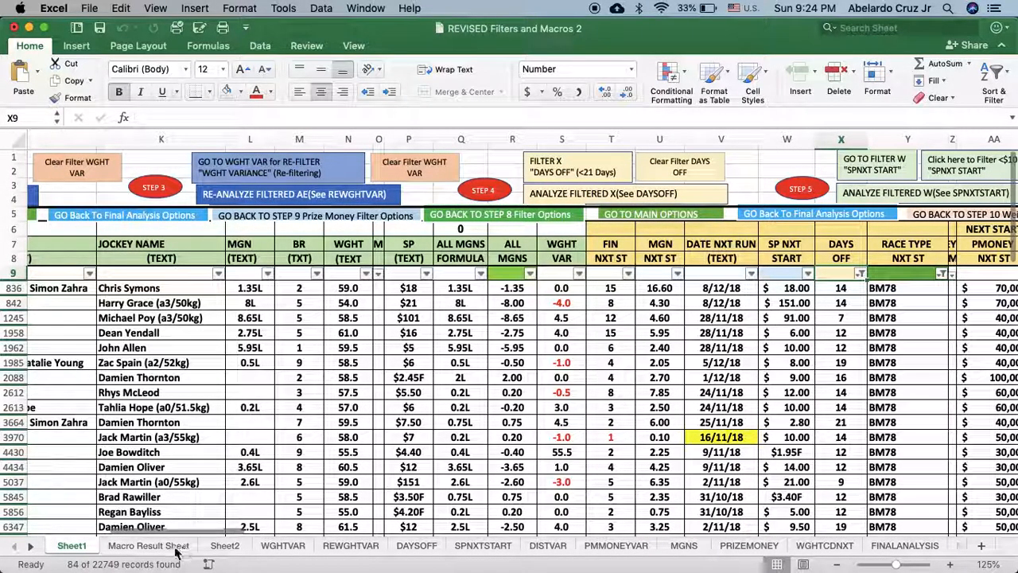
Run the Step 4 analysis of the filtered DAYS OFF data and open the Macro Result Sheet
{"action": "left_click", "coordinate": [571, 201]}
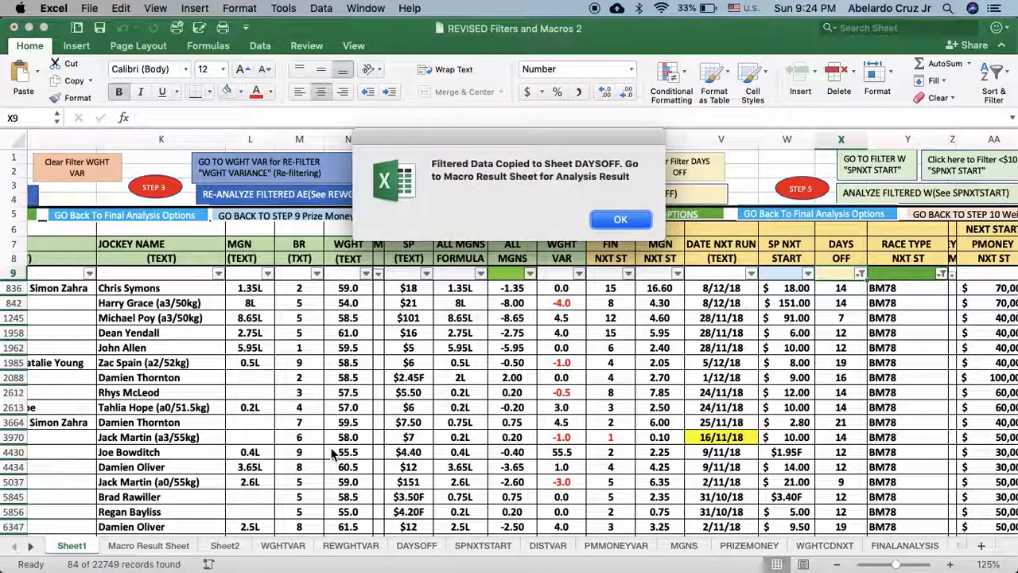
{"action": "left_click", "coordinate": [603, 220]}
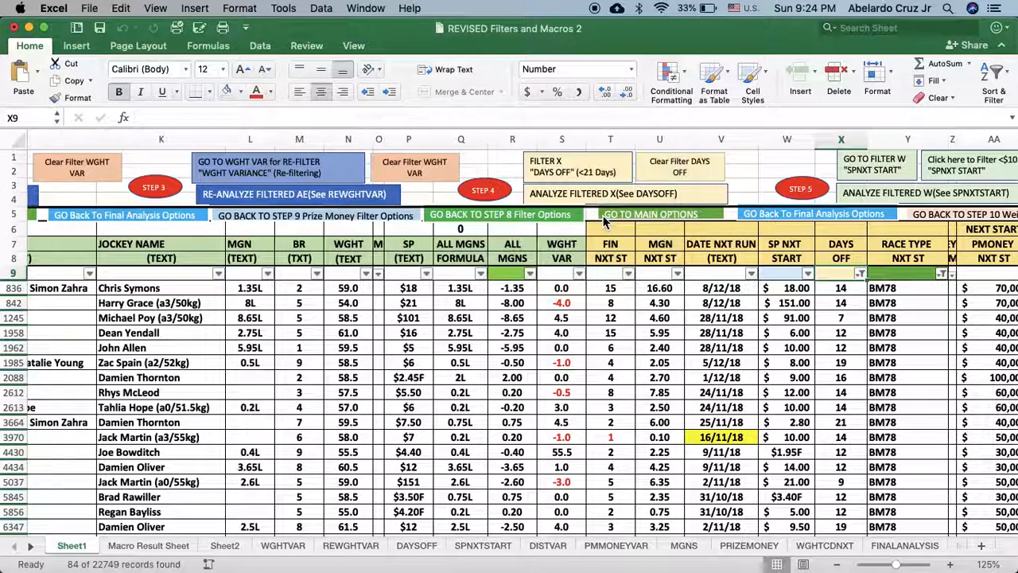
{"action": "left_click", "coordinate": [163, 546]}
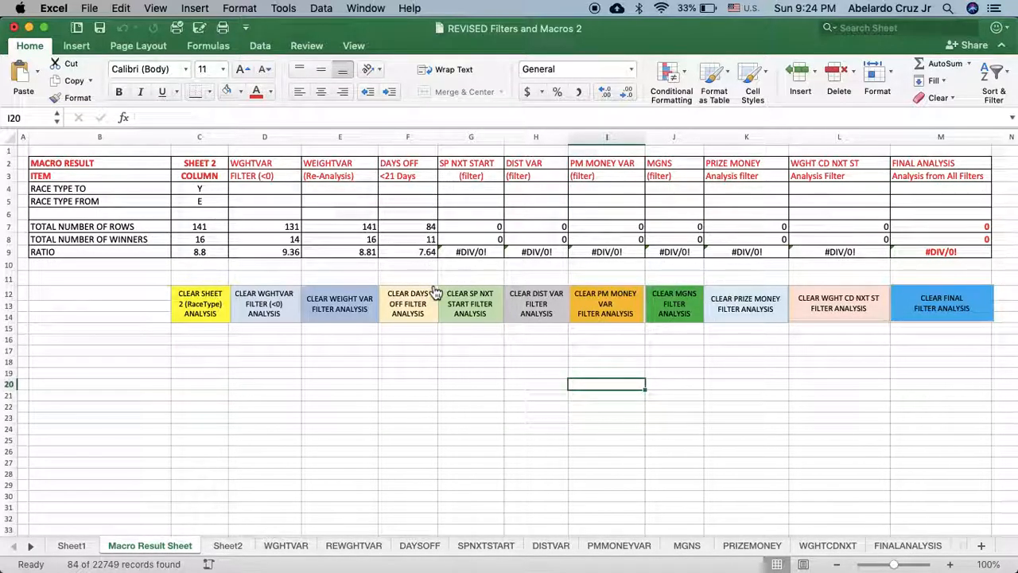
Go back to Sheet1 and clear the DAYS OFF filter in the Step 4 section
{"action": "left_click", "coordinate": [80, 550]}
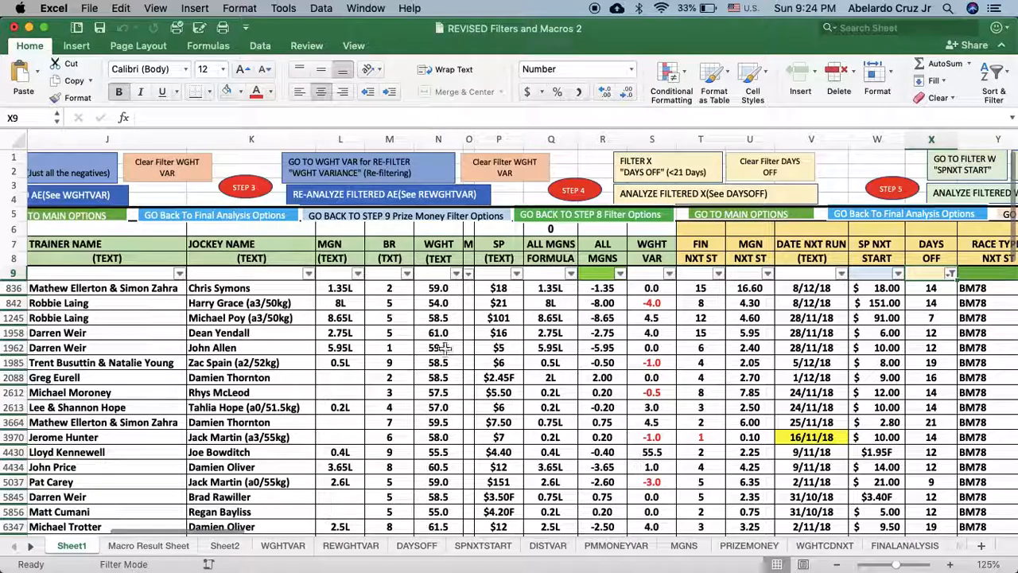
{"action": "scroll", "coordinate": [660, 173], "scroll_direction": "right", "scroll_amount": 6}
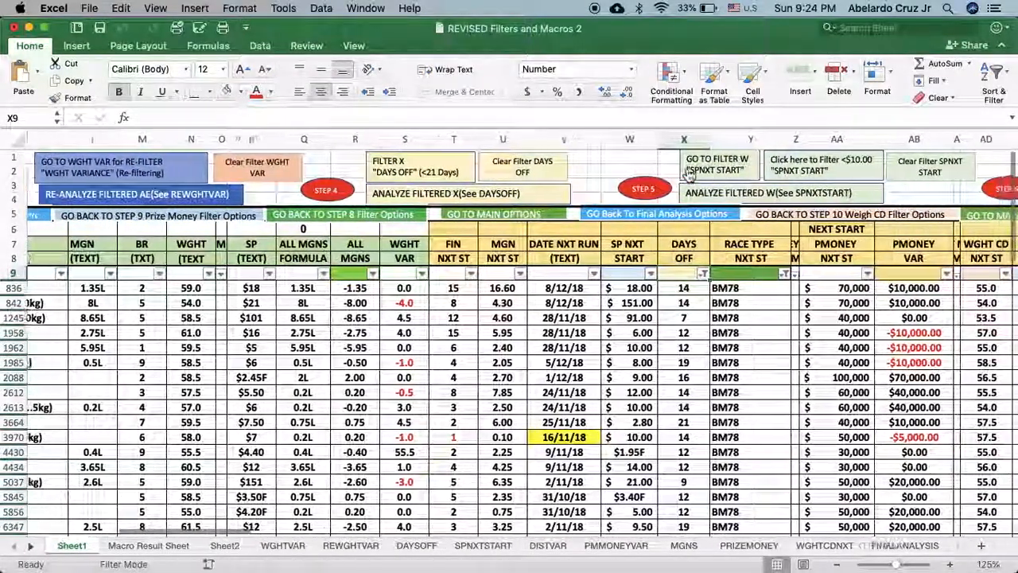
{"action": "scroll", "coordinate": [689, 174], "scroll_direction": "right", "scroll_amount": 2}
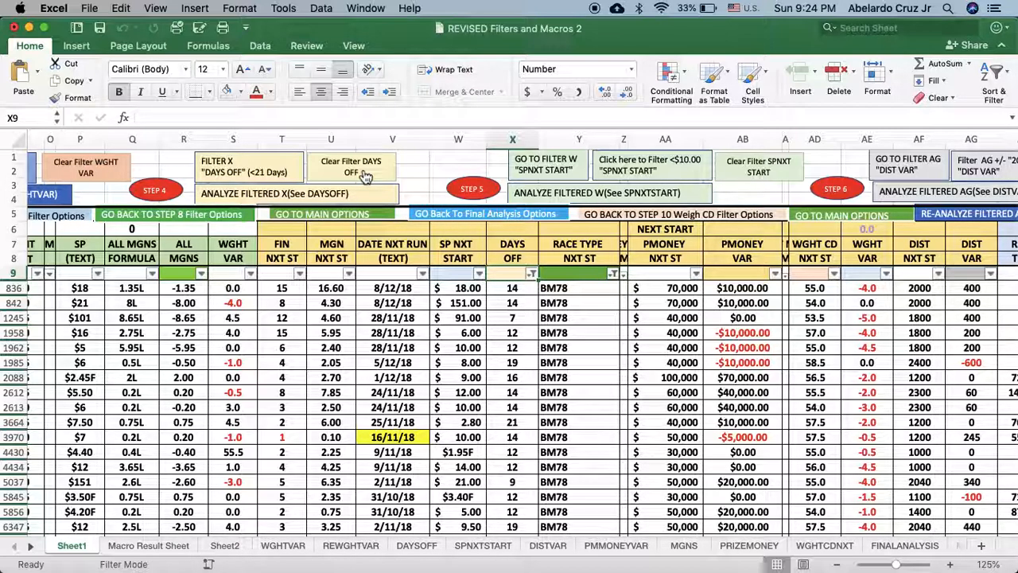
{"action": "left_click", "coordinate": [365, 176]}
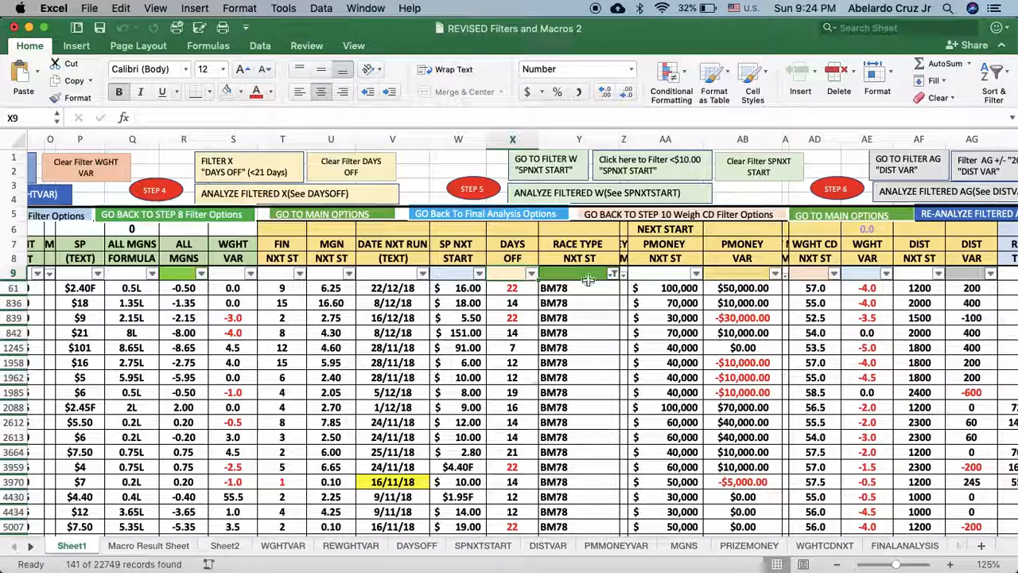
Apply the Step 5 SPNXT START (<$10.00) filter to column W and review the filtered rows and filter criteria
{"action": "left_click", "coordinate": [633, 182]}
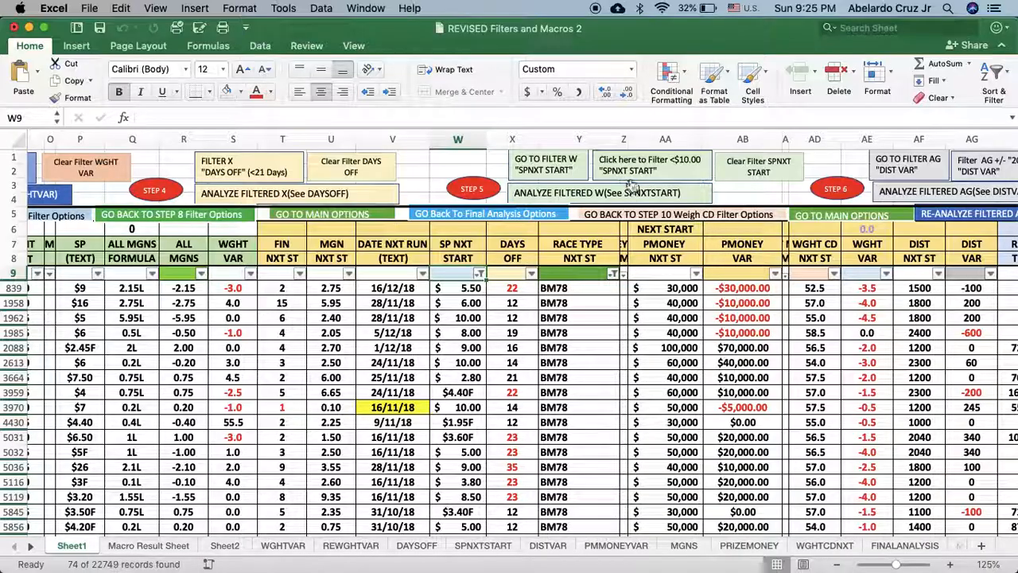
{"action": "scroll", "coordinate": [473, 361], "scroll_direction": "down", "scroll_amount": 5}
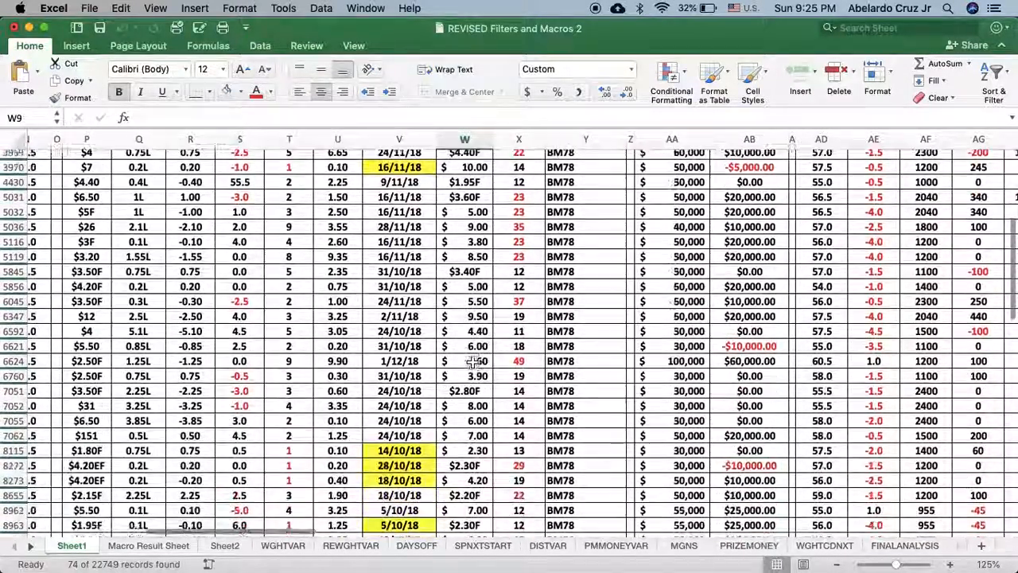
{"action": "scroll", "coordinate": [474, 361], "scroll_direction": "up", "scroll_amount": 5}
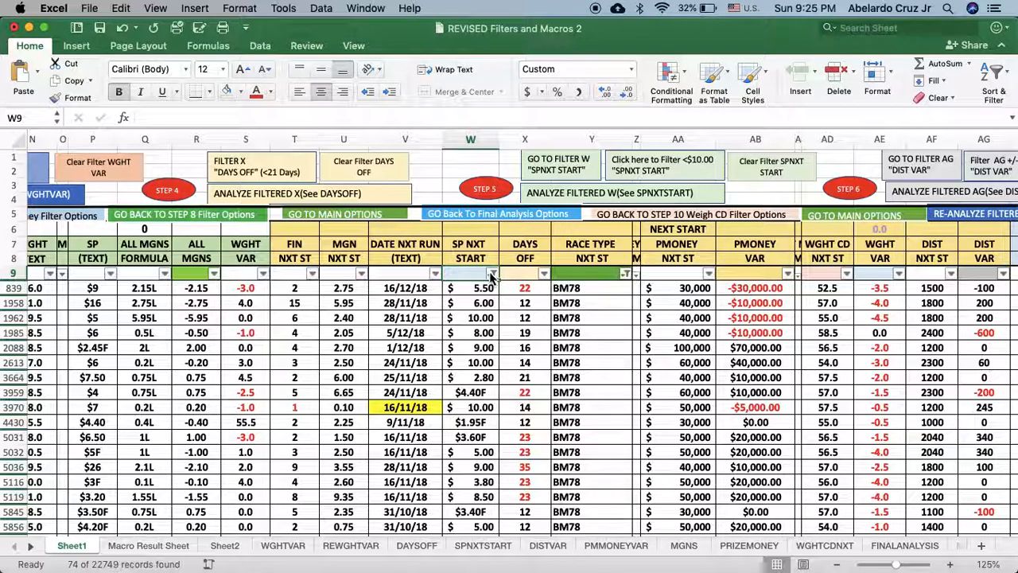
{"action": "left_click", "coordinate": [492, 274]}
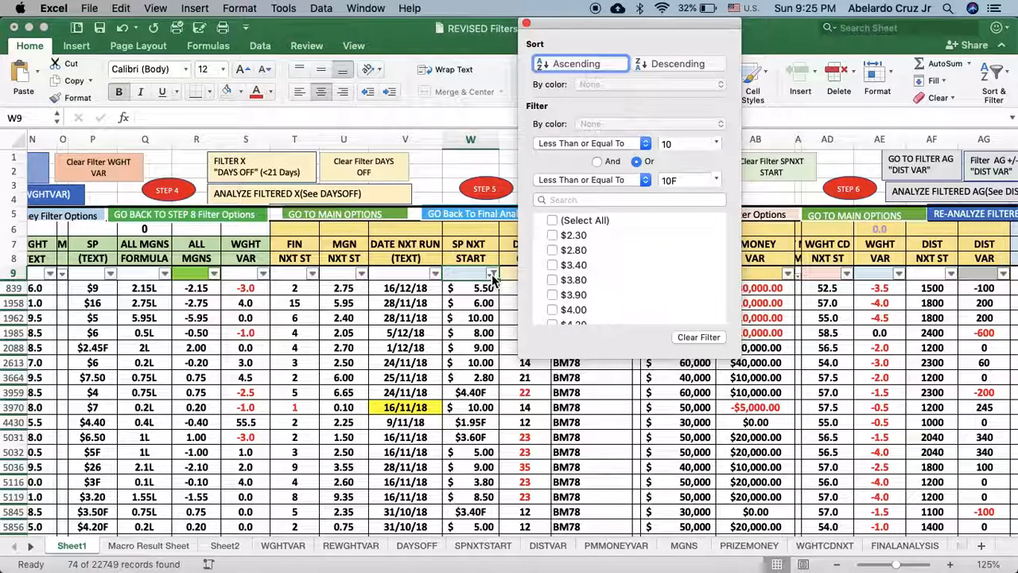
{"action": "left_click", "coordinate": [527, 25]}
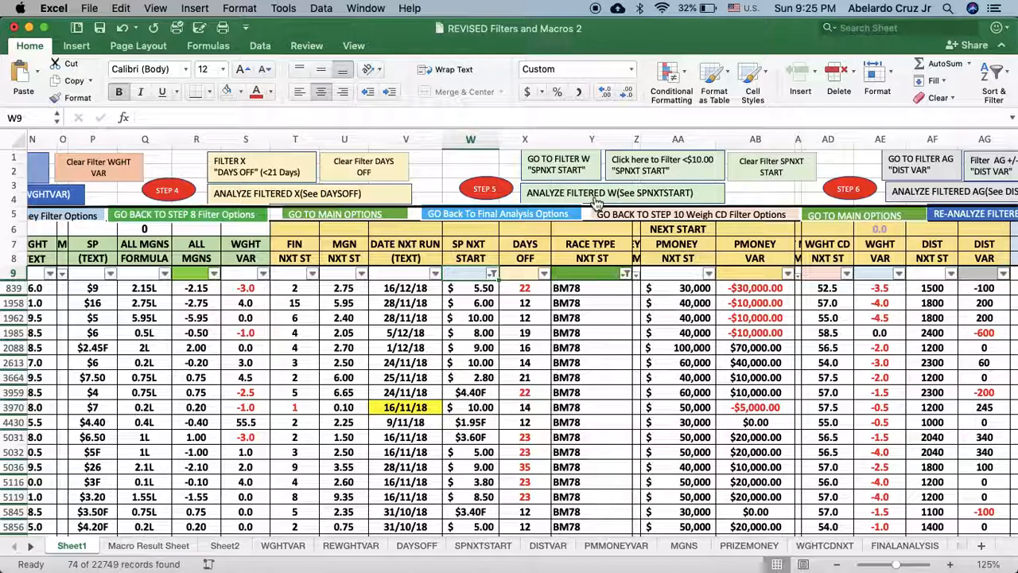
Run the Step 5 analysis of the filtered SPNXT START data and open the Macro Result Sheet
{"action": "left_click", "coordinate": [593, 197]}
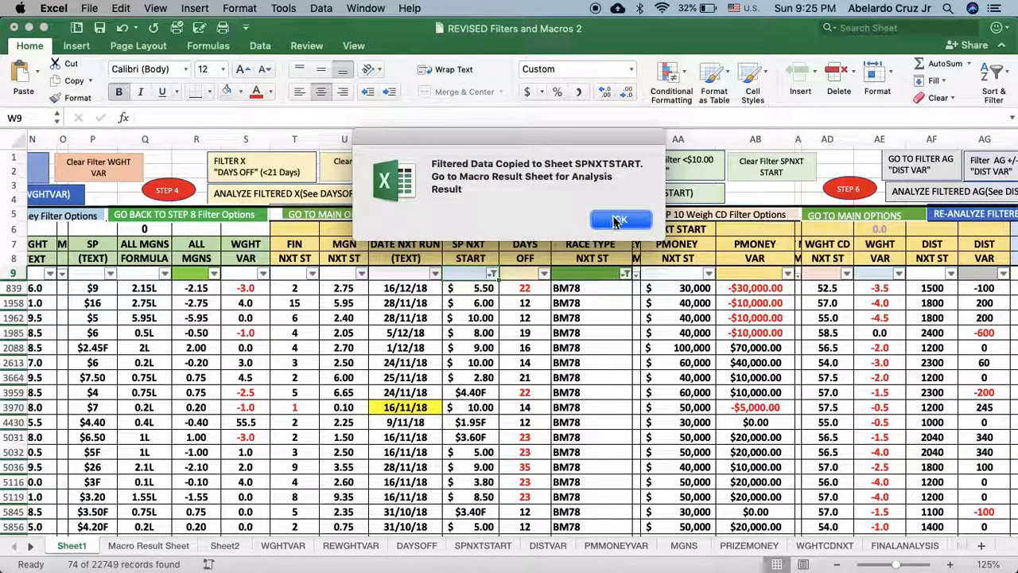
{"action": "left_click", "coordinate": [618, 219]}
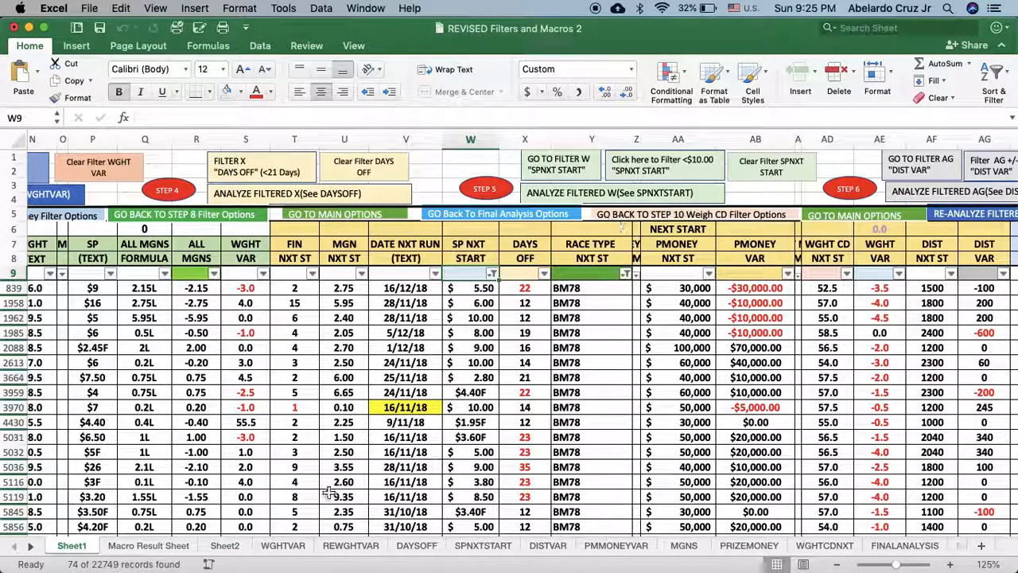
{"action": "left_click", "coordinate": [137, 546]}
{"action": "scroll", "coordinate": [518, 412], "scroll_direction": "right", "scroll_amount": 2}
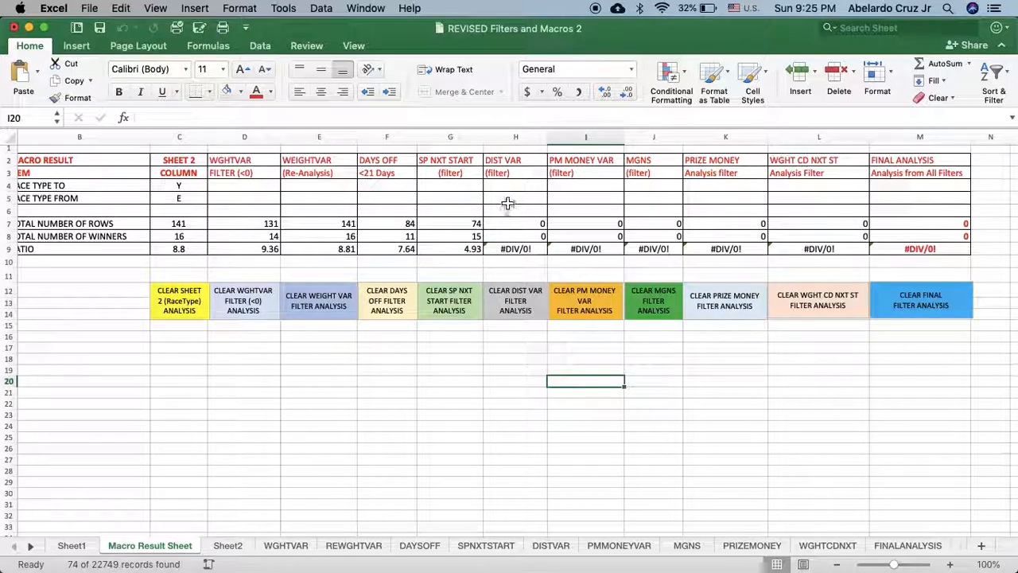
Return to Sheet1 and apply the Step 6 DIST VAR (+/- 200) filter to column AG, clearing and reapplying it once
{"action": "left_click", "coordinate": [76, 546]}
{"action": "scroll", "coordinate": [407, 479], "scroll_direction": "right", "scroll_amount": 7}
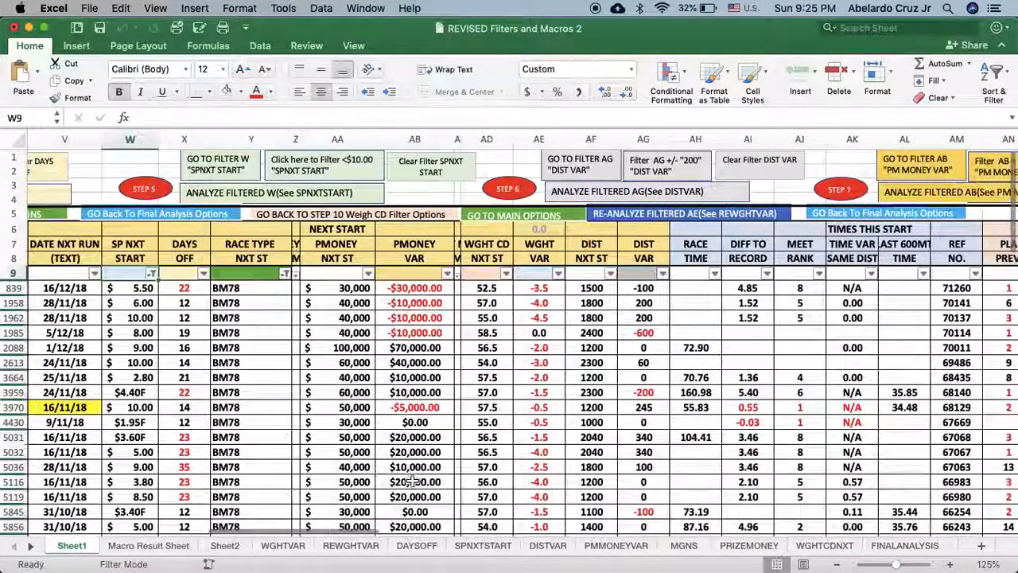
{"action": "left_click", "coordinate": [648, 173]}
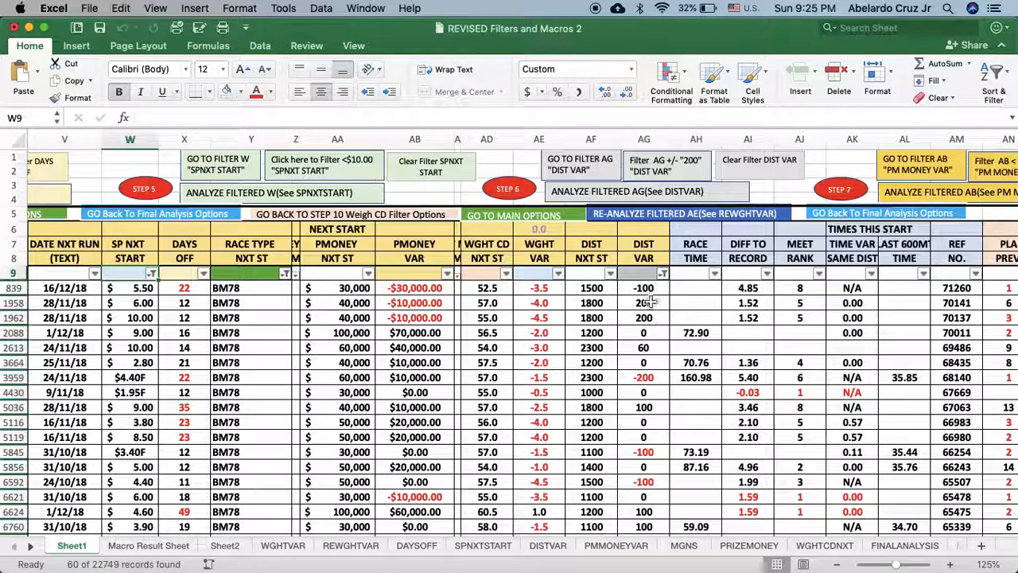
{"action": "left_click", "coordinate": [593, 171]}
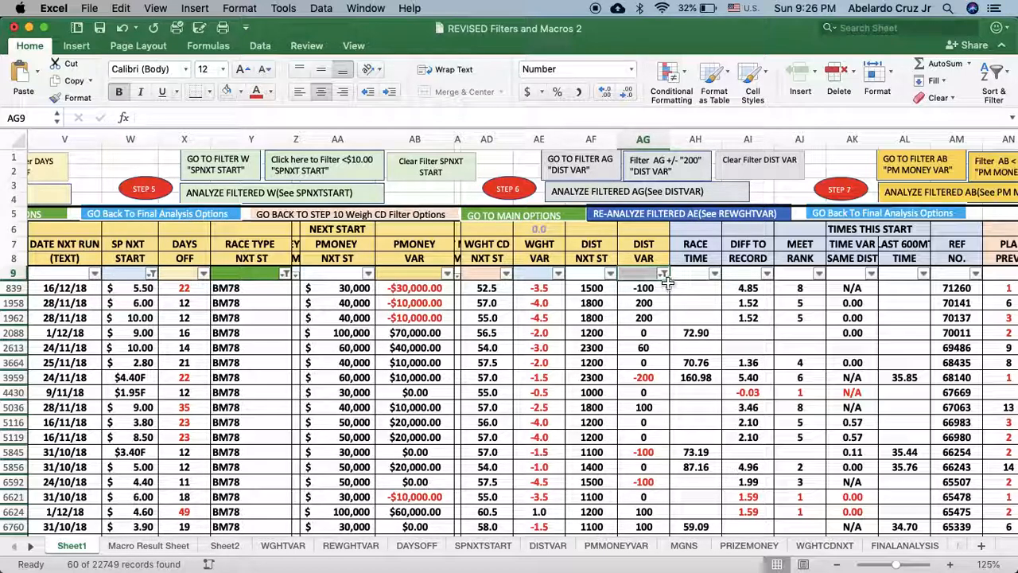
{"action": "left_click", "coordinate": [740, 165]}
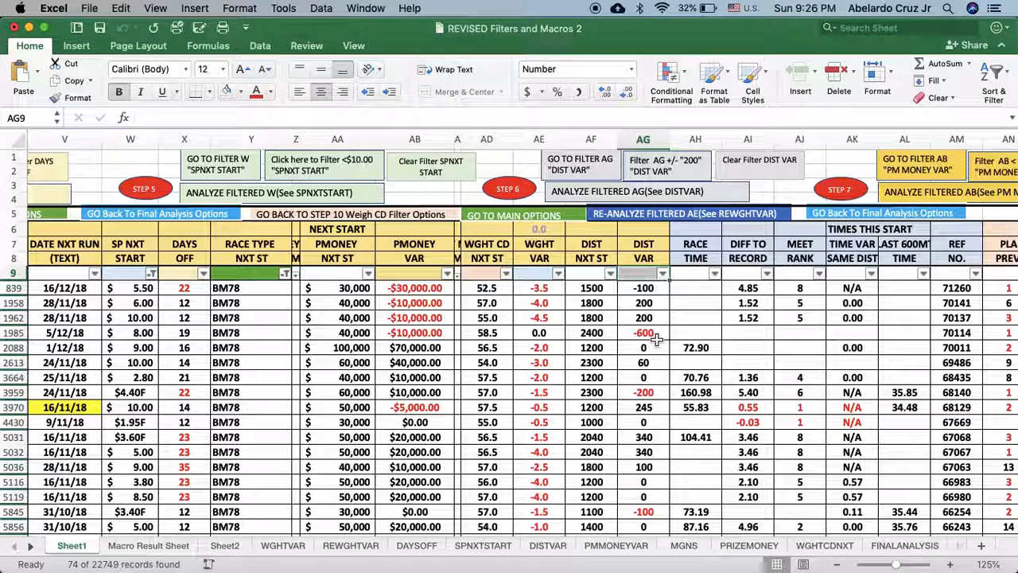
{"action": "left_click", "coordinate": [672, 170]}
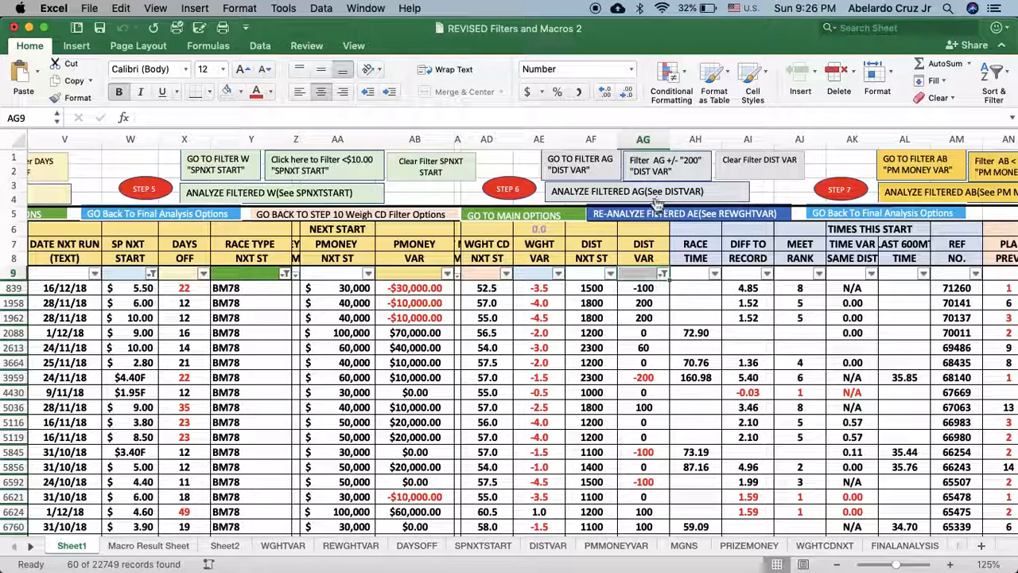
Run the Step 6 analysis of the filtered DIST VAR data and open the Macro Result Sheet
{"action": "left_click", "coordinate": [654, 197]}
{"action": "left_click", "coordinate": [620, 220]}
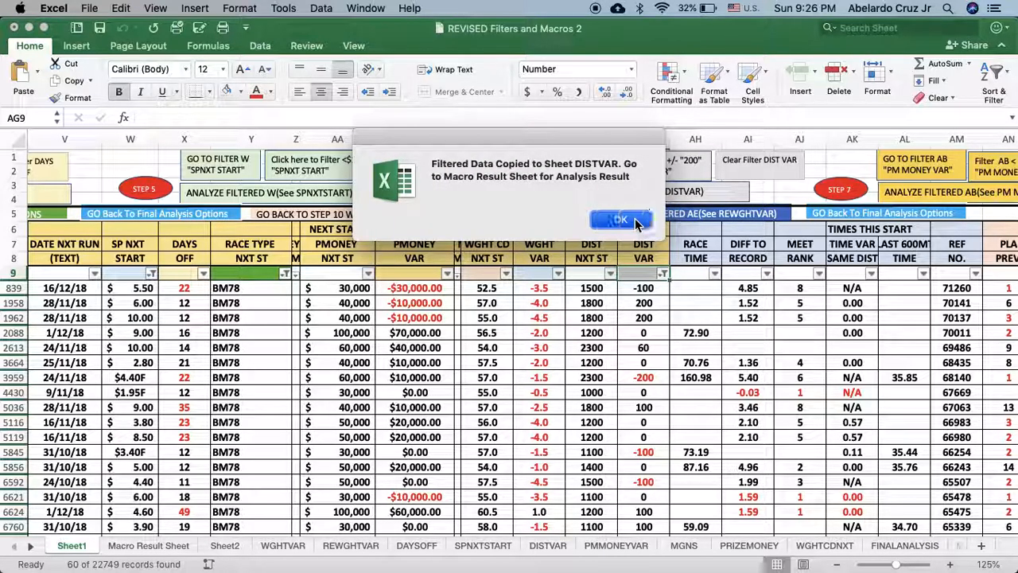
{"action": "left_click", "coordinate": [168, 547]}
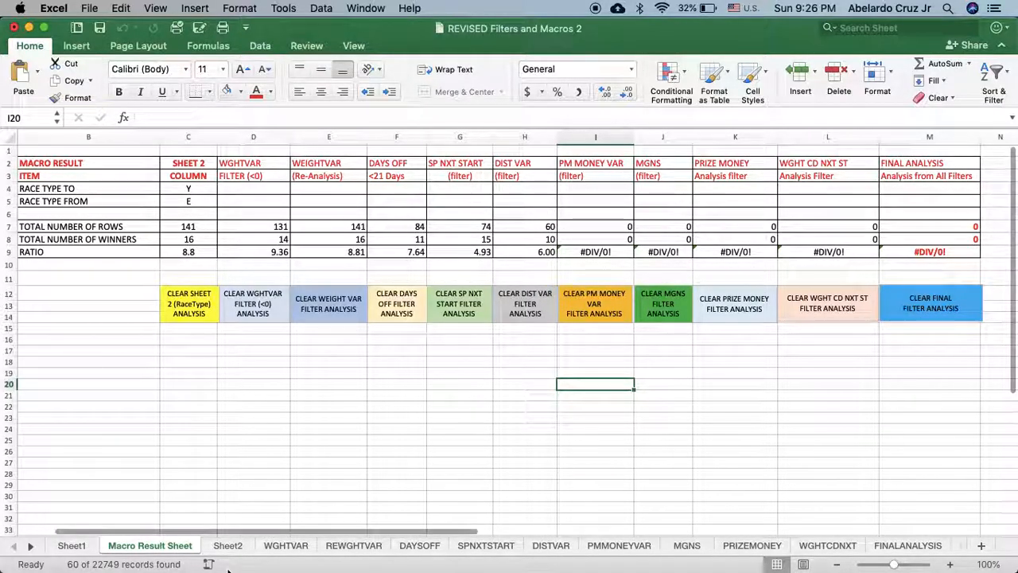
Go back to Sheet1 and clear the DIST VAR filter in the Step 6 section
{"action": "left_click", "coordinate": [72, 546]}
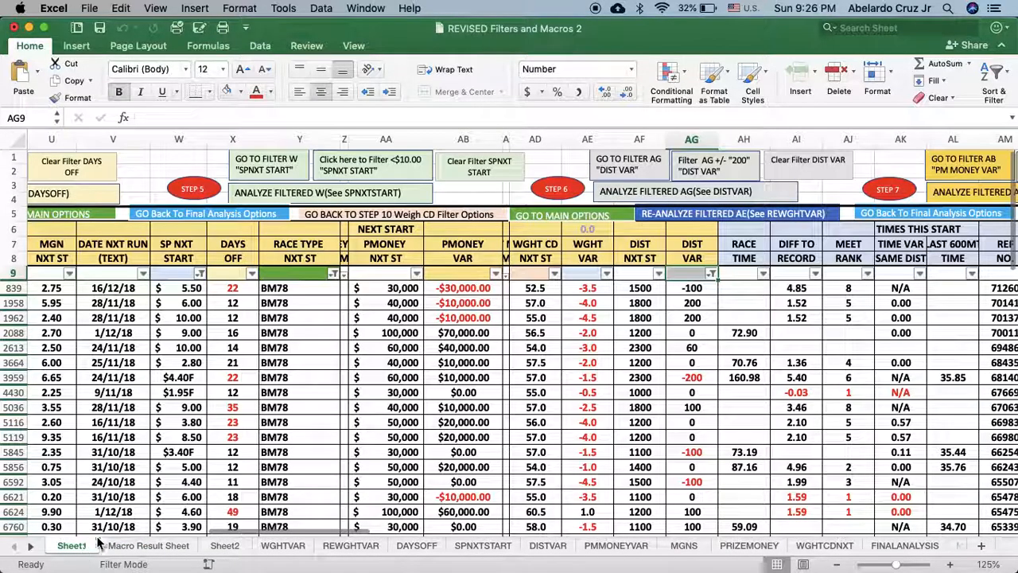
{"action": "left_click", "coordinate": [807, 181]}
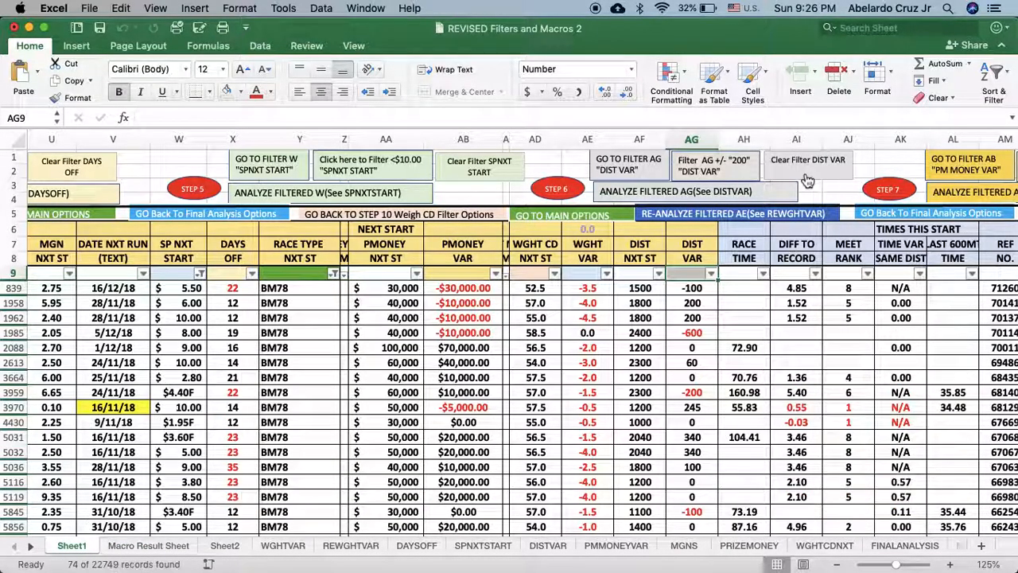
Apply the Step 7 PM MONEY VAR (AB < 0) filter and reapply the DIST VAR (+/- 200) filter on column AG
{"action": "scroll", "coordinate": [828, 193], "scroll_direction": "right", "scroll_amount": 5}
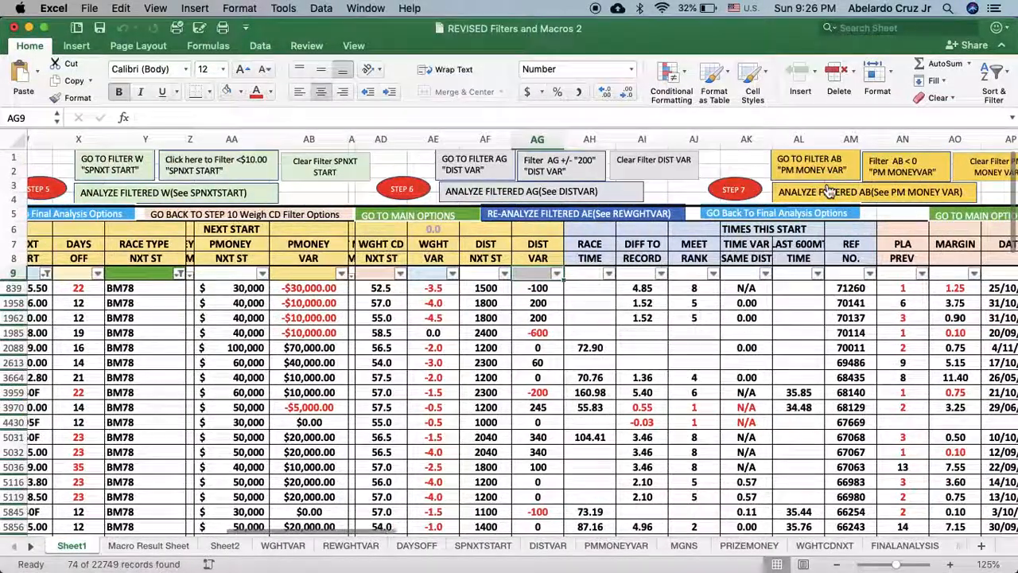
{"action": "scroll", "coordinate": [722, 209], "scroll_direction": "right", "scroll_amount": 3}
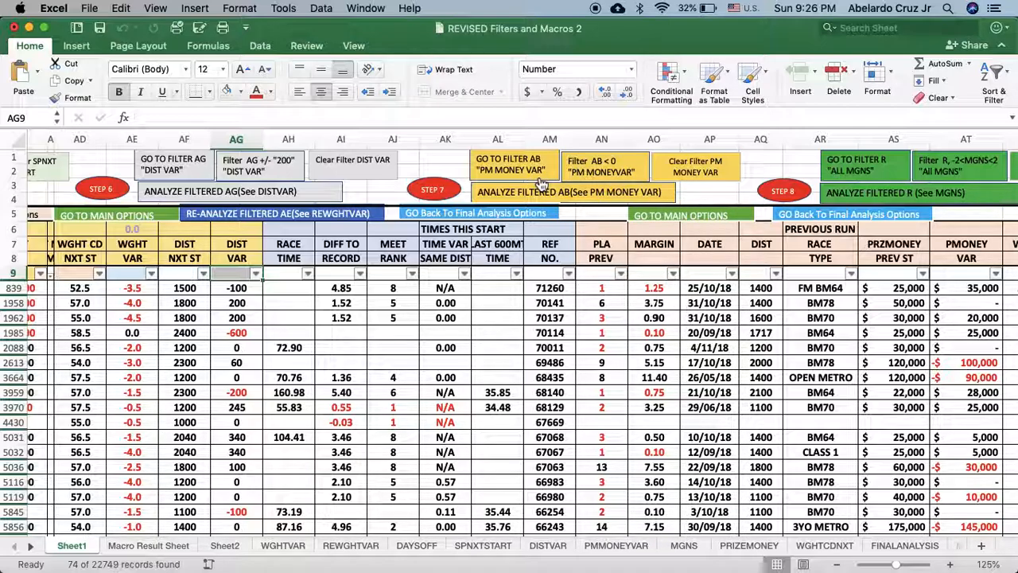
{"action": "left_click", "coordinate": [599, 180]}
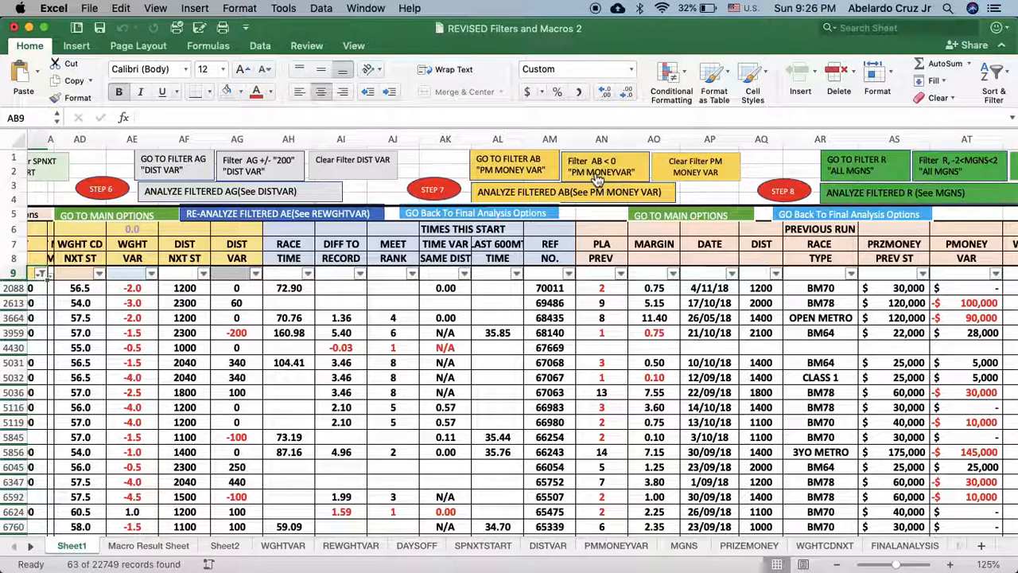
{"action": "left_click", "coordinate": [280, 180]}
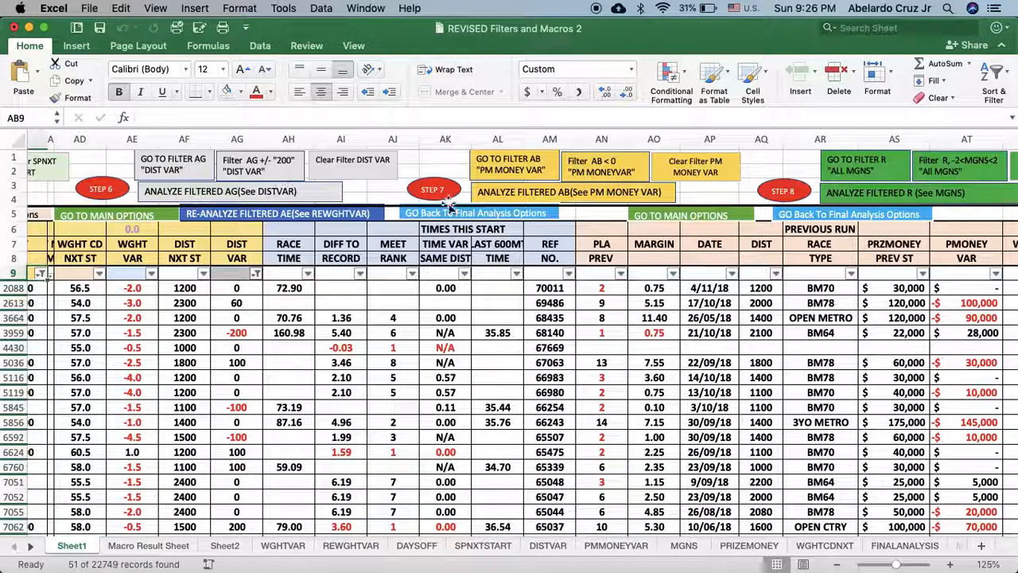
Run the Step 7 analysis of the filtered PM MONEY VAR data and open the Macro Result Sheet
{"action": "left_click", "coordinate": [544, 199]}
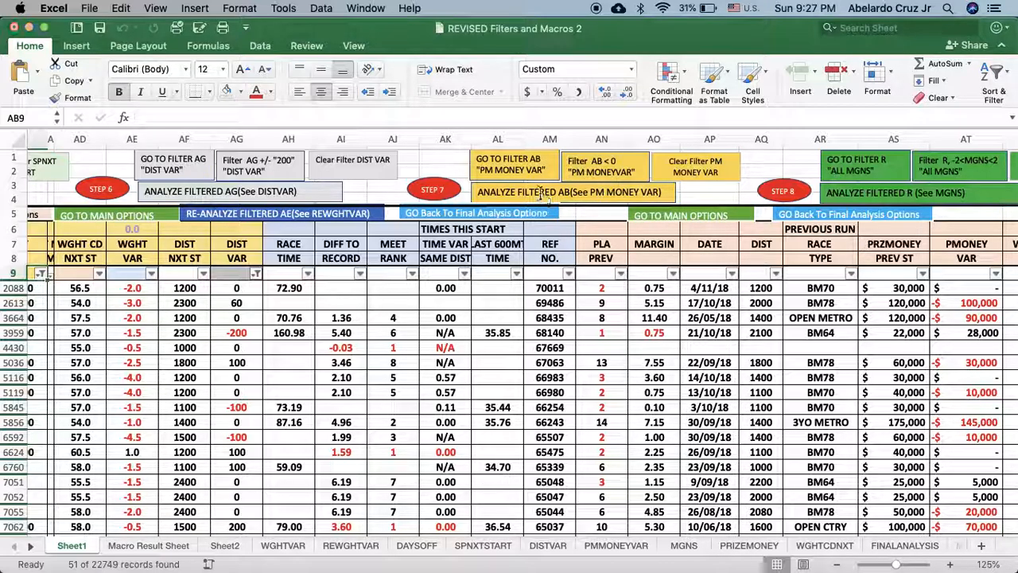
{"action": "left_click", "coordinate": [610, 219]}
{"action": "left_click", "coordinate": [127, 545]}
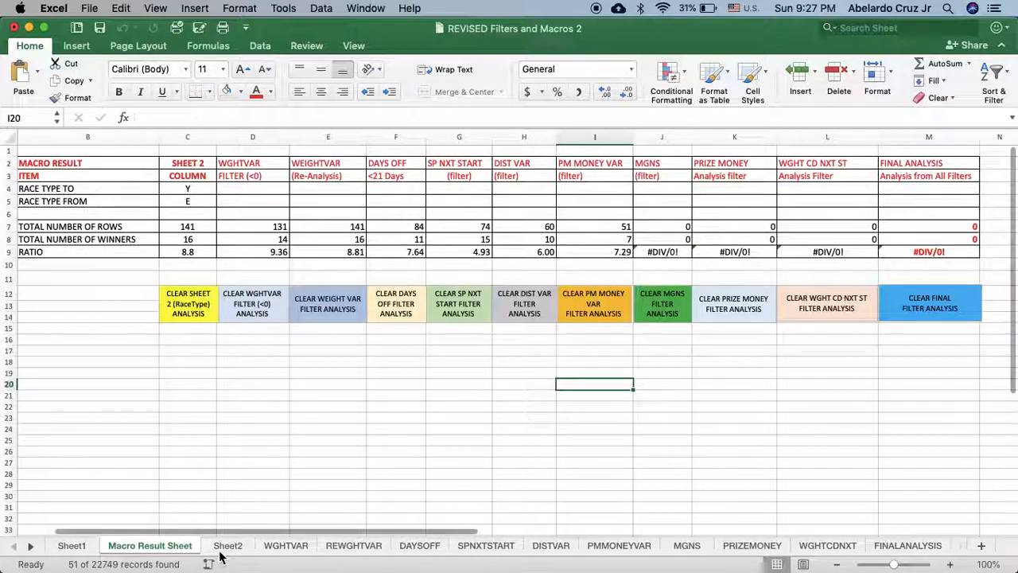
Look through the filtered data copied to the analysis sheets, including PMMONEYVAR, DISTVAR, SPNXTSTART, DAYSOFF, REWGHTVAR, WGHTVAR and MGNS
{"action": "left_click", "coordinate": [624, 547]}
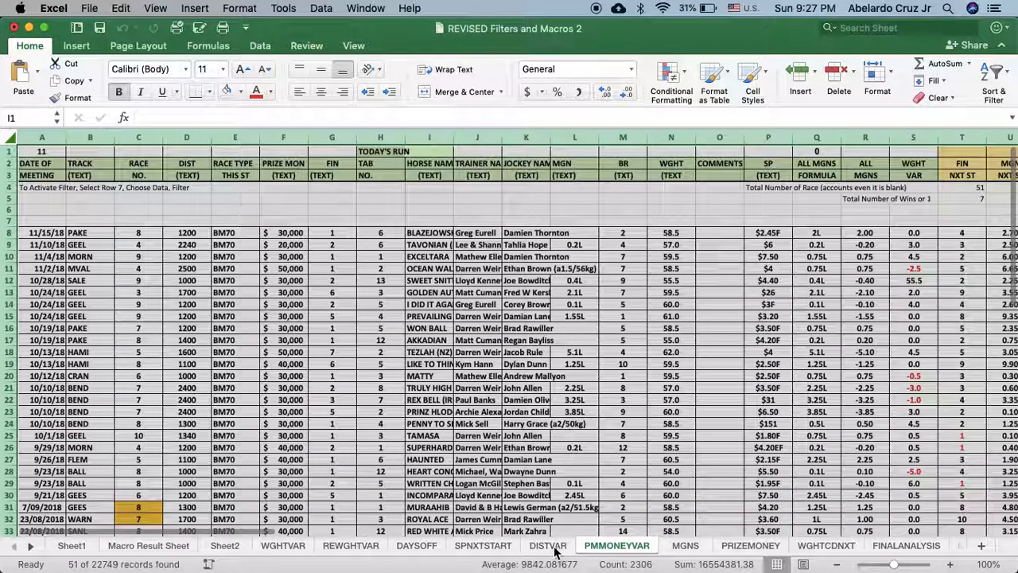
{"action": "left_click", "coordinate": [550, 548]}
{"action": "left_click", "coordinate": [487, 548]}
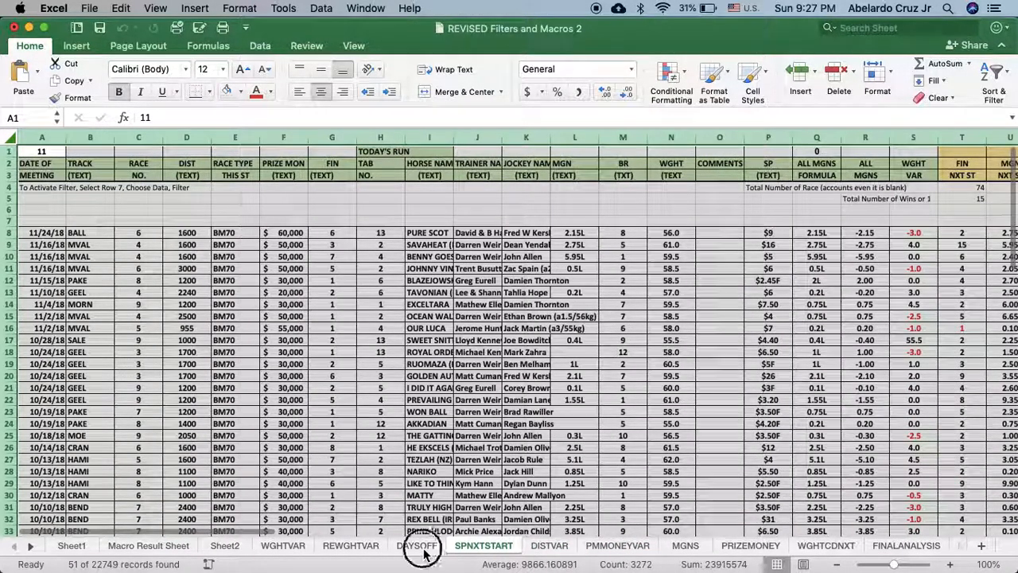
{"action": "left_click", "coordinate": [420, 547]}
{"action": "left_click", "coordinate": [359, 548]}
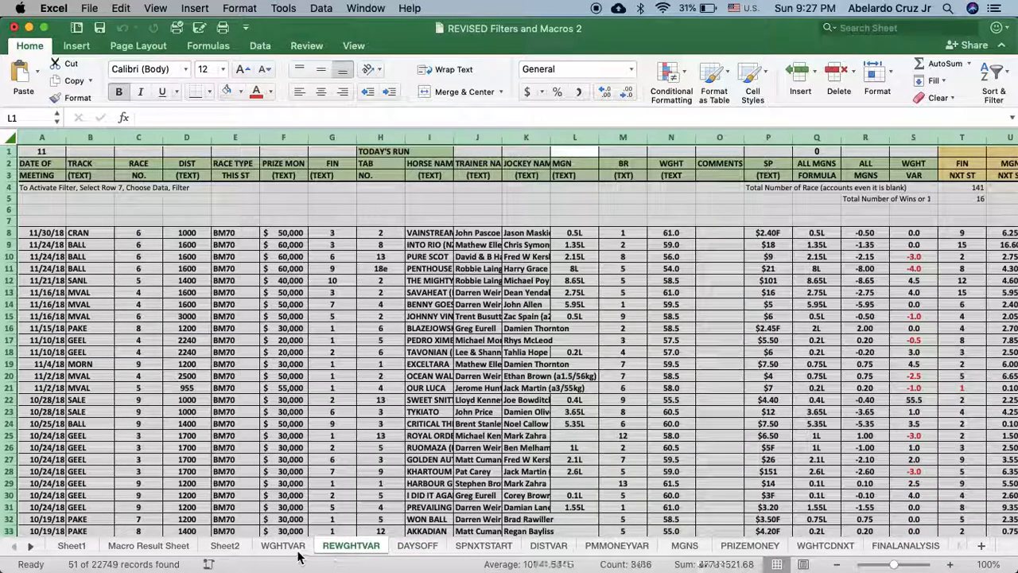
{"action": "left_click", "coordinate": [283, 548]}
{"action": "left_click", "coordinate": [547, 547]}
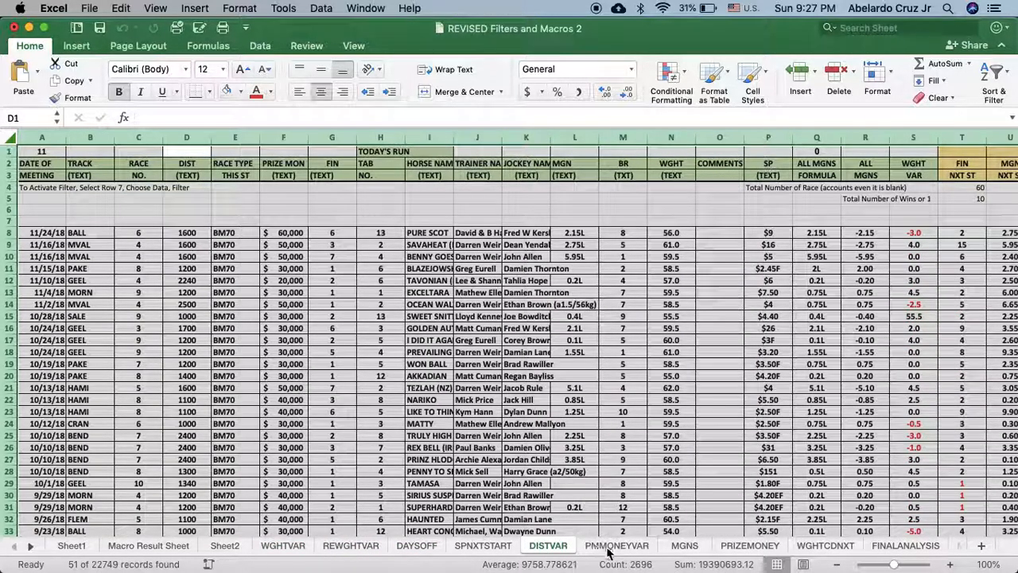
{"action": "left_click", "coordinate": [608, 549]}
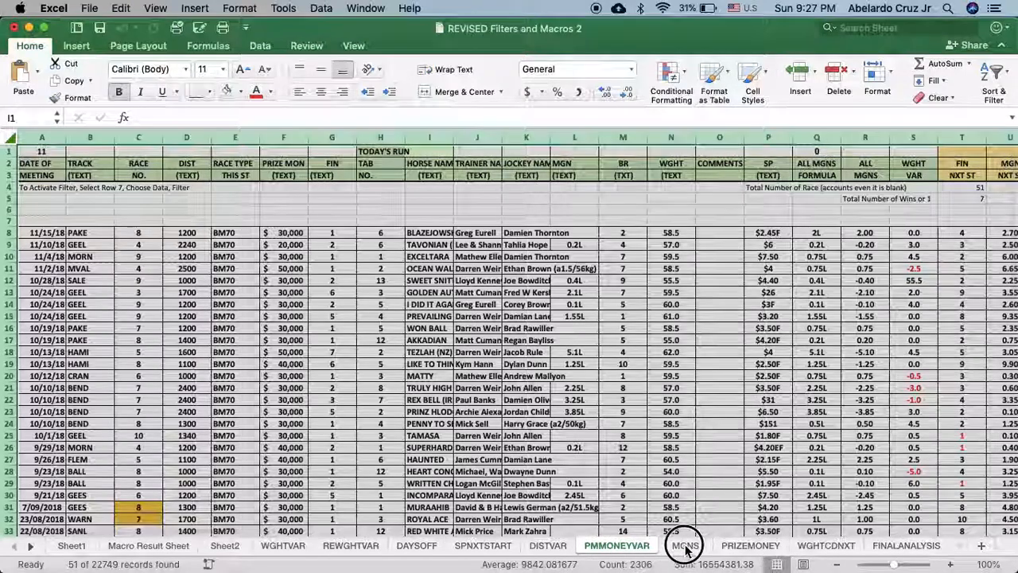
{"action": "left_click", "coordinate": [686, 549]}
{"action": "left_click", "coordinate": [624, 549]}
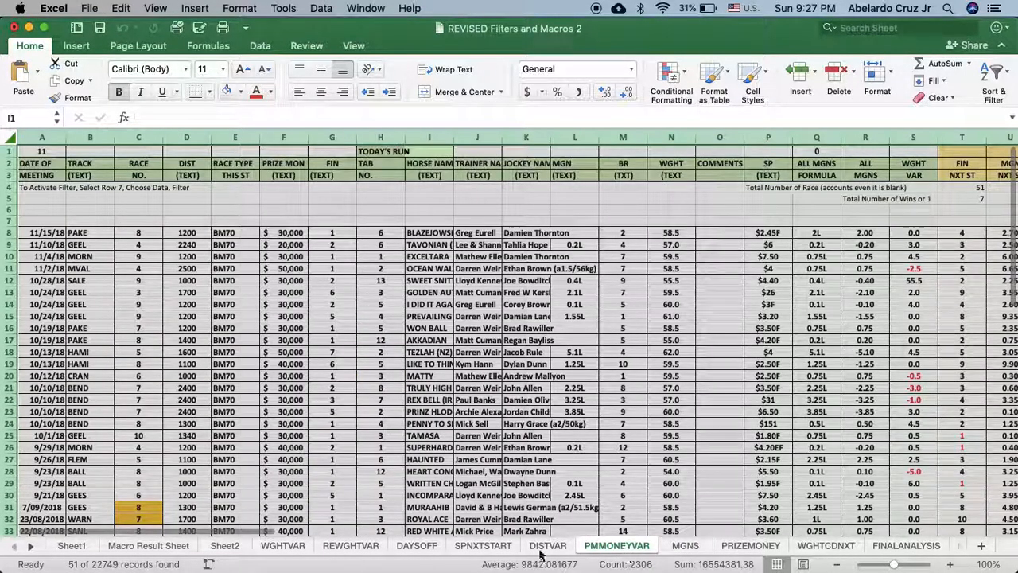
Return to Sheet1 and jump from the Step 8 section to the ALL MGNS filter in column R
{"action": "left_click", "coordinate": [71, 545]}
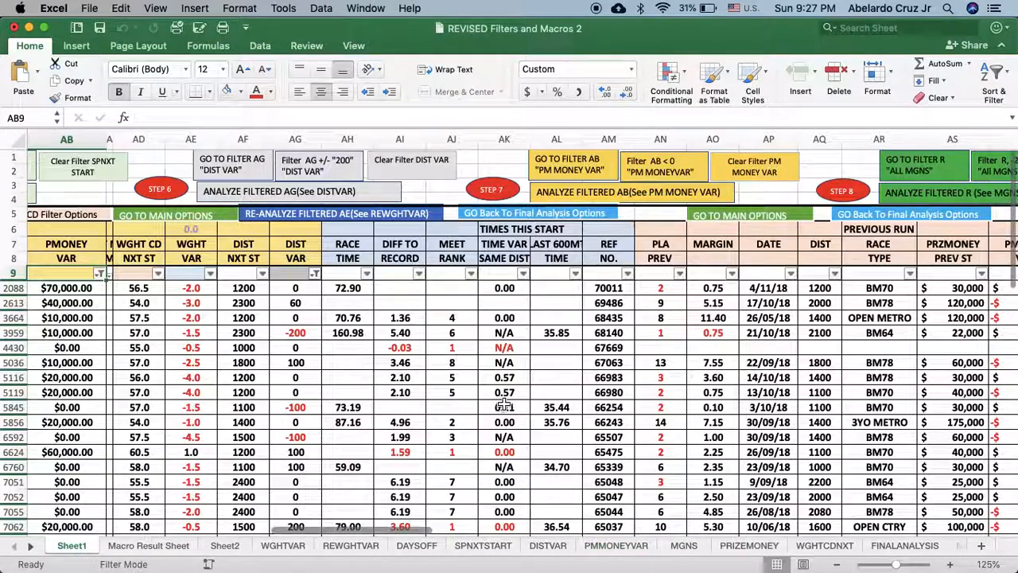
{"action": "scroll", "coordinate": [503, 406], "scroll_direction": "right", "scroll_amount": 1}
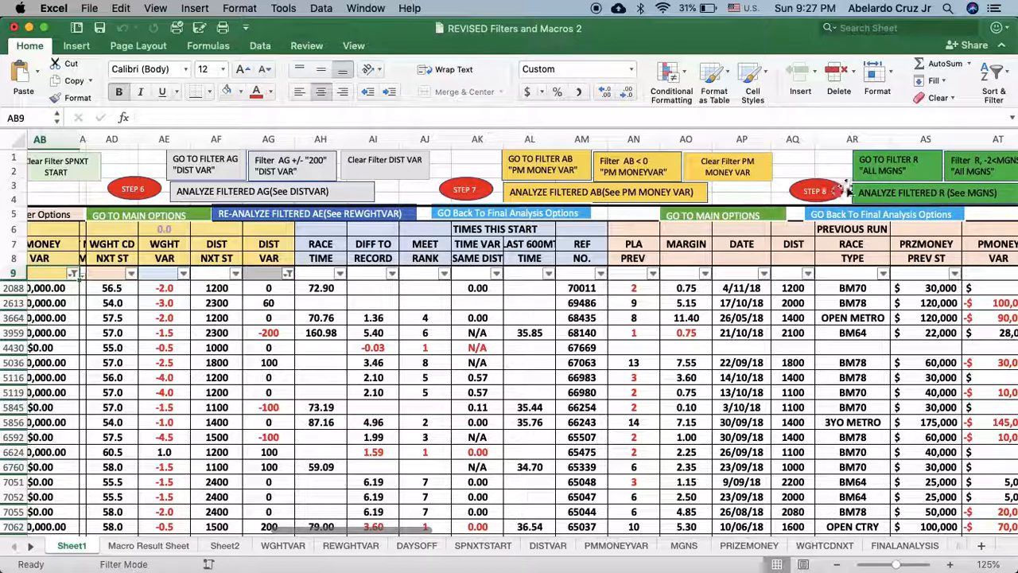
{"action": "left_click", "coordinate": [869, 175]}
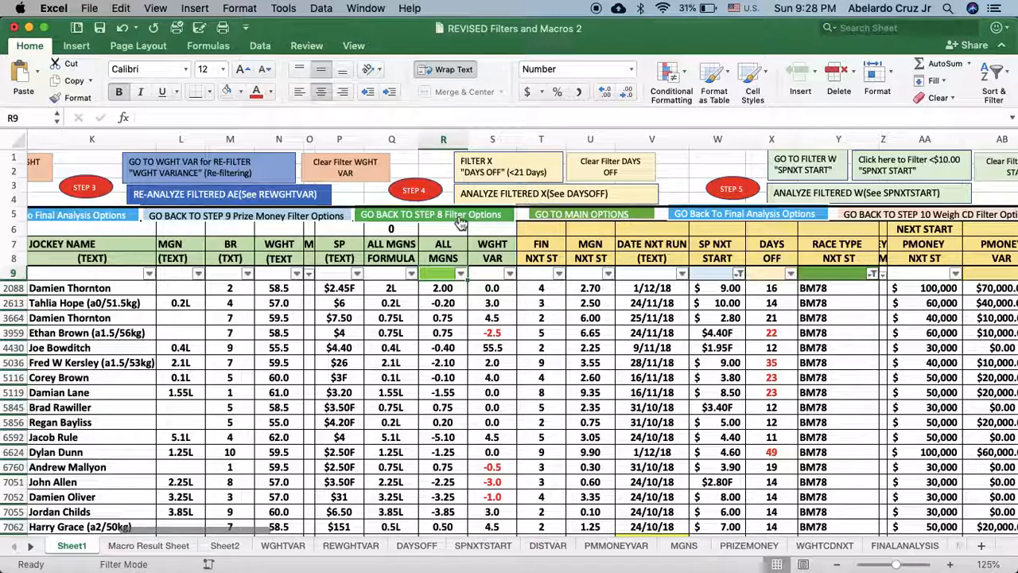
Compare the locations of column R and the Step 8 section, then return to the Step 8 filter options
{"action": "scroll", "coordinate": [579, 222], "scroll_direction": "right", "scroll_amount": 15}
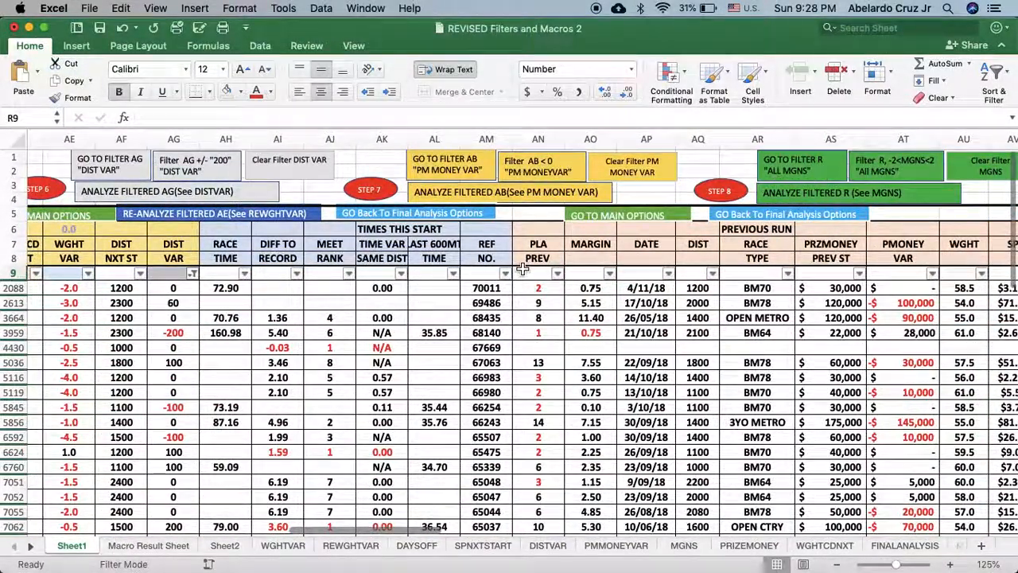
{"action": "scroll", "coordinate": [522, 269], "scroll_direction": "left", "scroll_amount": 15}
{"action": "scroll", "coordinate": [523, 269], "scroll_direction": "right", "scroll_amount": 3}
{"action": "scroll", "coordinate": [522, 269], "scroll_direction": "right", "scroll_amount": 8}
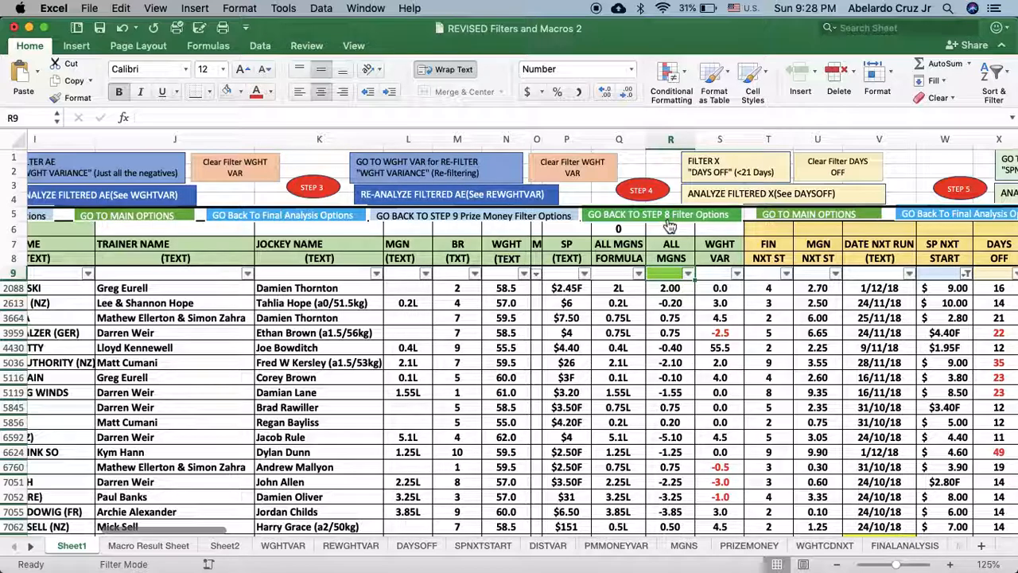
{"action": "left_click", "coordinate": [670, 229]}
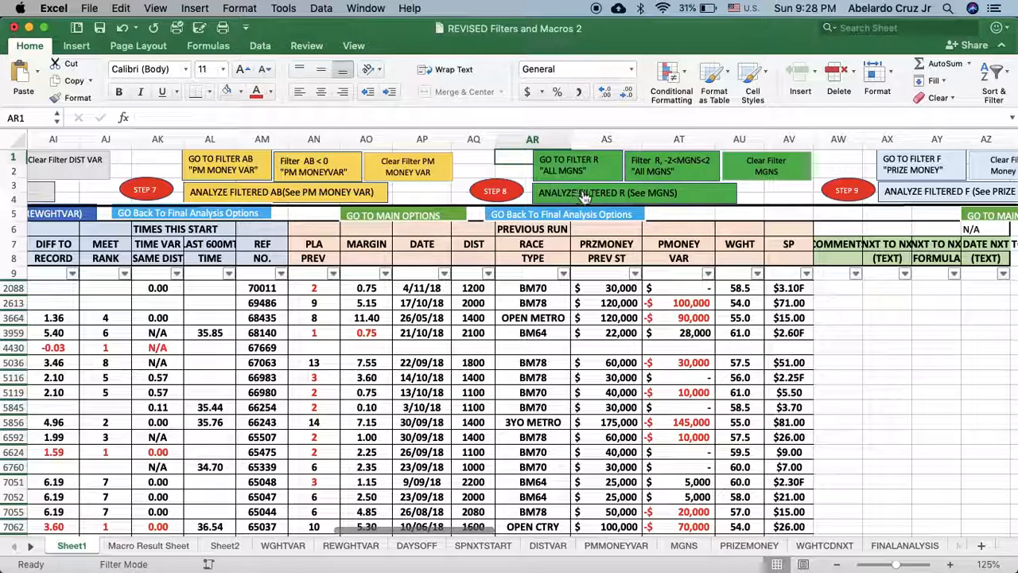
Filter the ALL MGNS column R to margins between -2 and 2, and return to the Step 8 filter options
{"action": "left_click", "coordinate": [560, 172]}
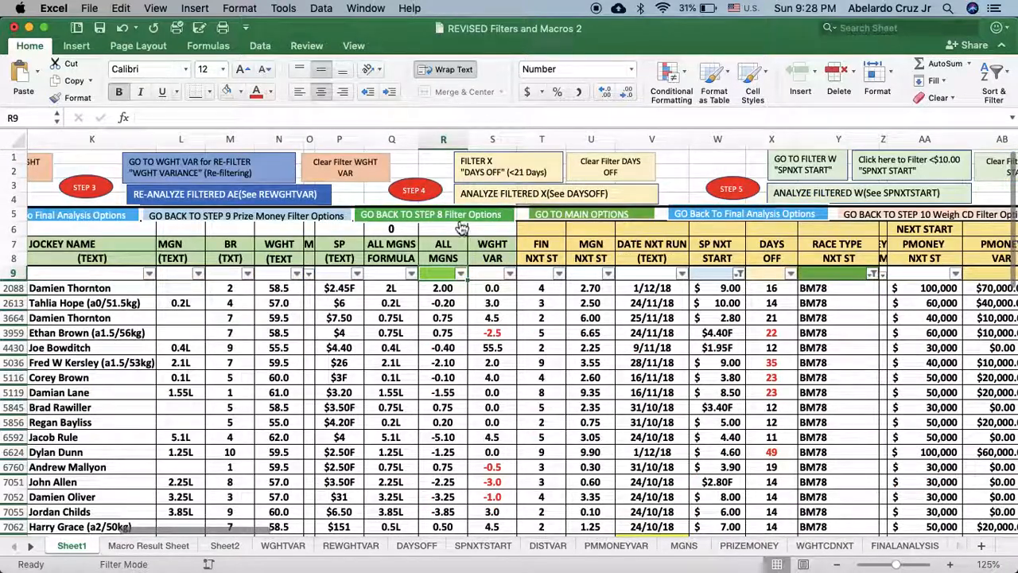
{"action": "left_click", "coordinate": [459, 218]}
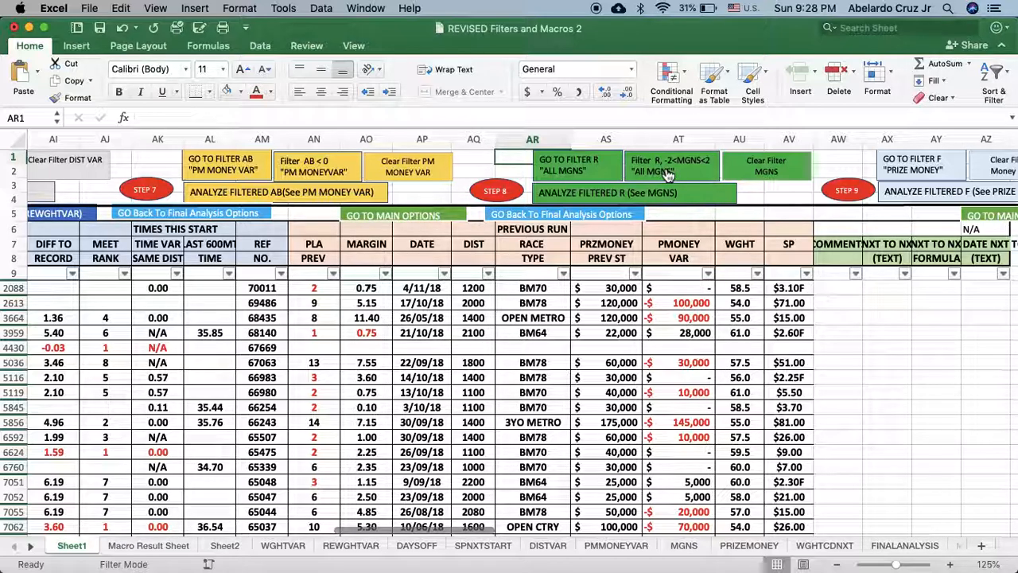
{"action": "left_click", "coordinate": [667, 173]}
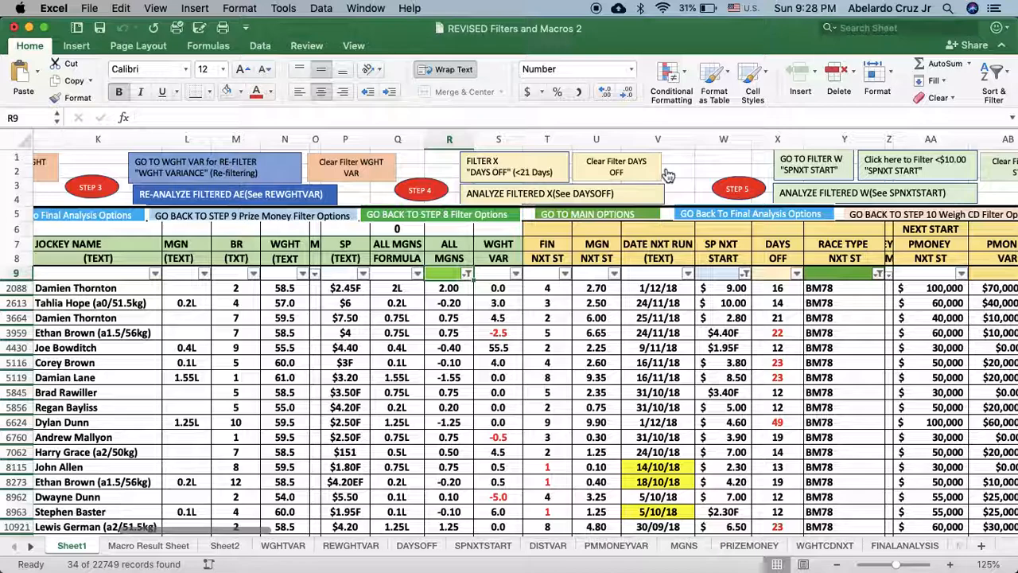
{"action": "left_click", "coordinate": [444, 223]}
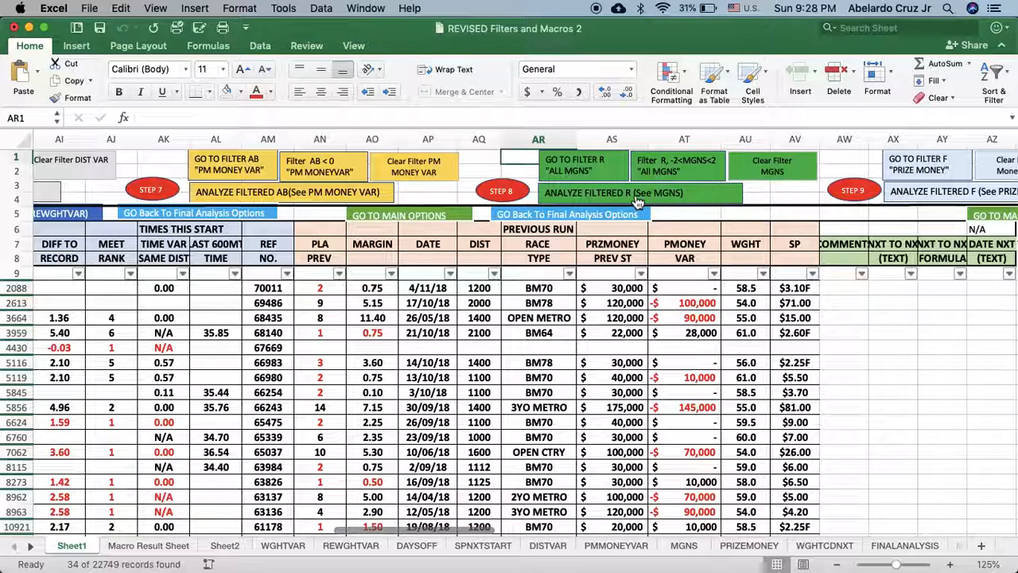
Run the Step 8 analysis of the filtered MGNS data and open the Macro Result Sheet
{"action": "left_click", "coordinate": [638, 202]}
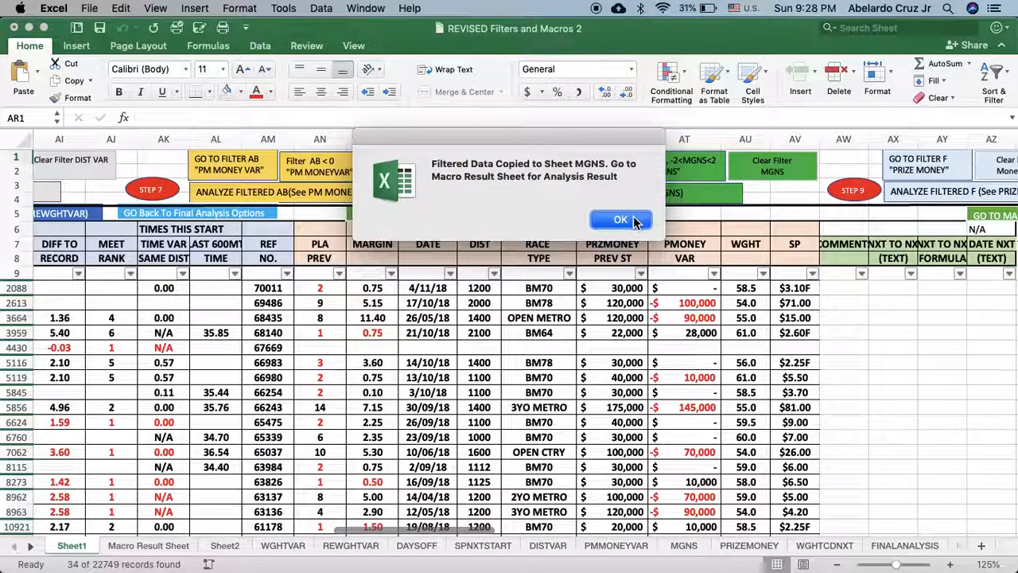
{"action": "left_click", "coordinate": [622, 219]}
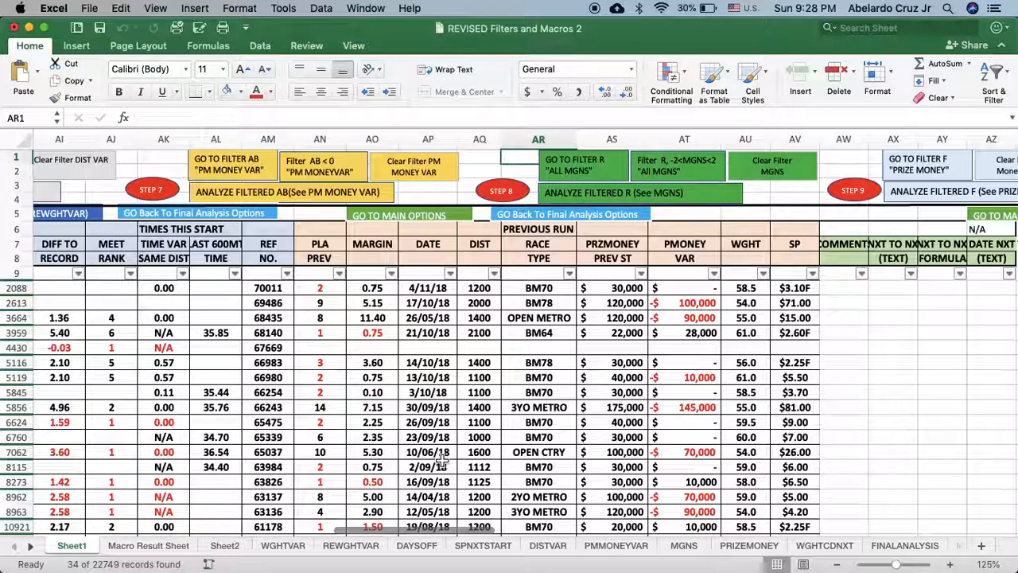
{"action": "left_click", "coordinate": [167, 547]}
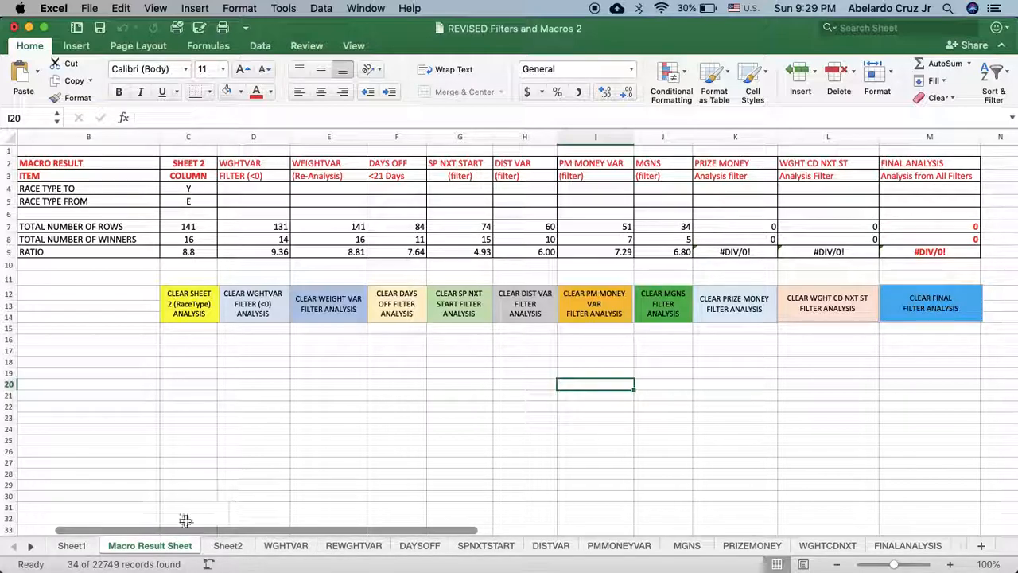
Return to Sheet1 and, from Step 9, filter the PRIZE MONEY column F to only $20,000 and $30,000
{"action": "left_click", "coordinate": [88, 547]}
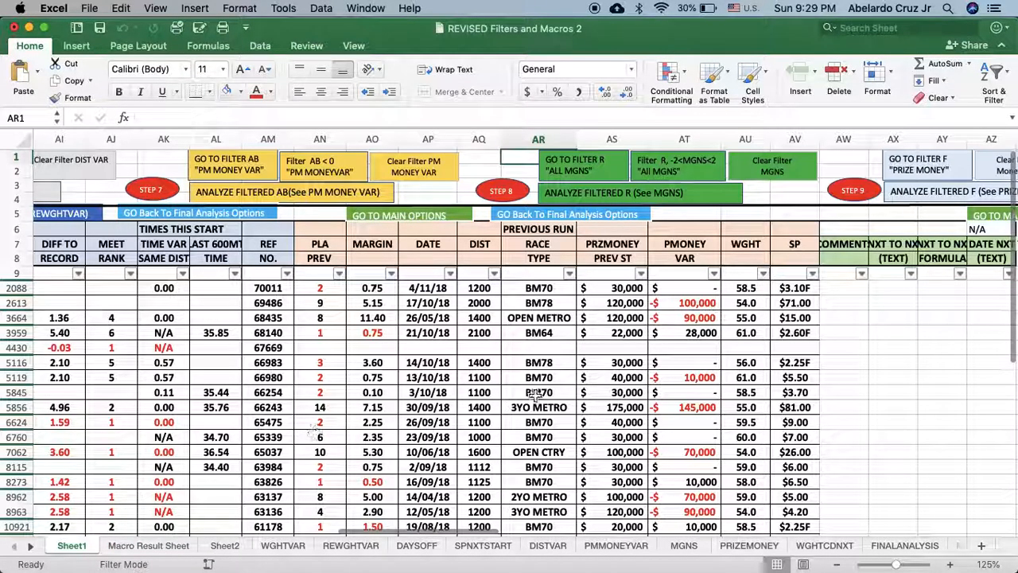
{"action": "scroll", "coordinate": [857, 235], "scroll_direction": "right", "scroll_amount": 5}
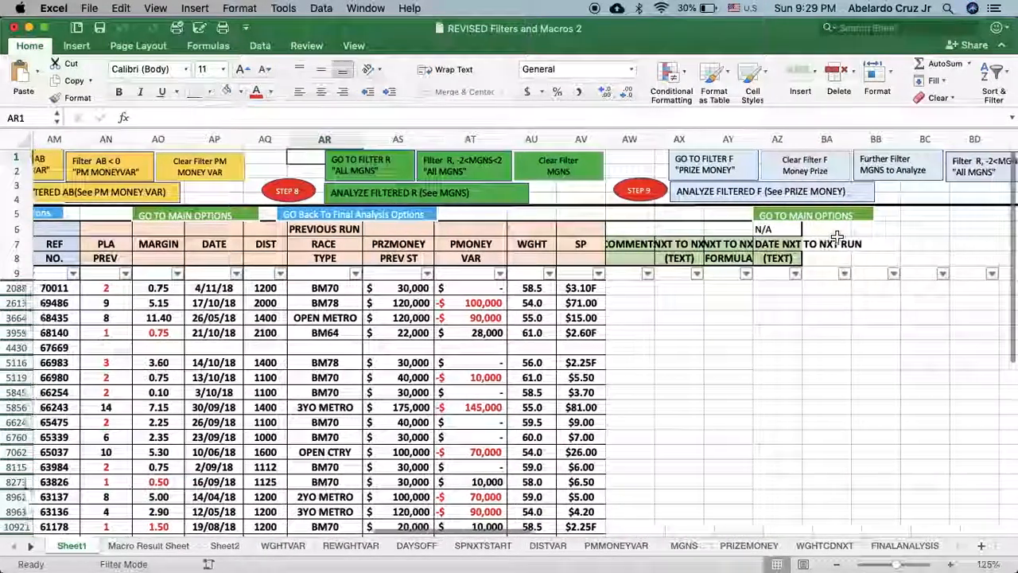
{"action": "left_click", "coordinate": [704, 181]}
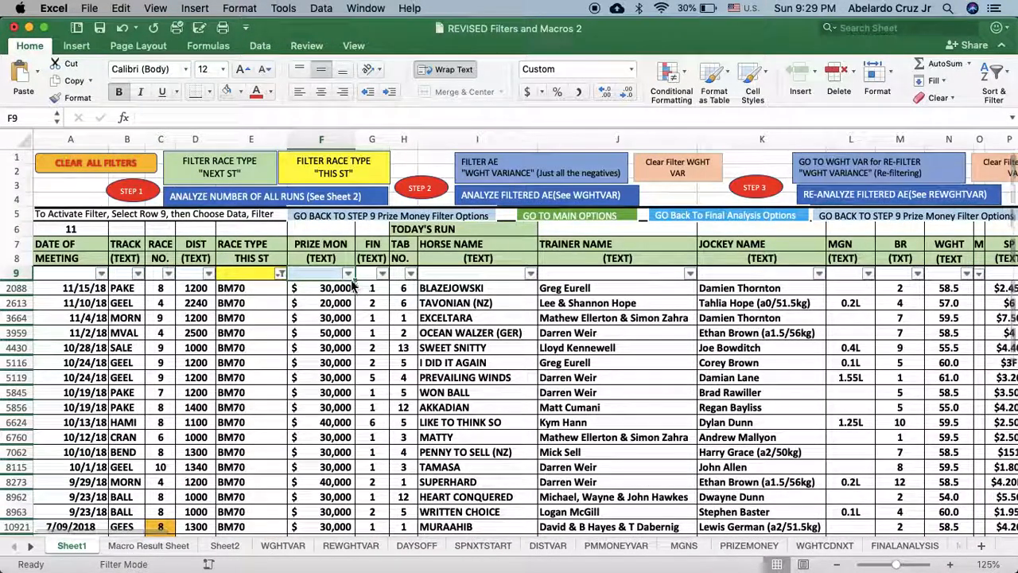
{"action": "left_click", "coordinate": [349, 273]}
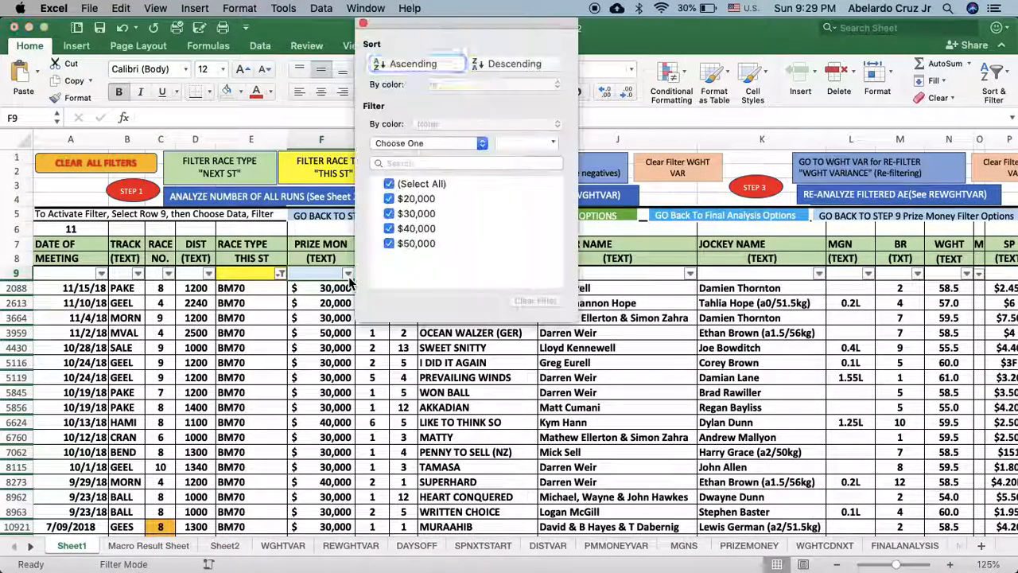
{"action": "left_click", "coordinate": [389, 184]}
{"action": "left_click", "coordinate": [389, 199]}
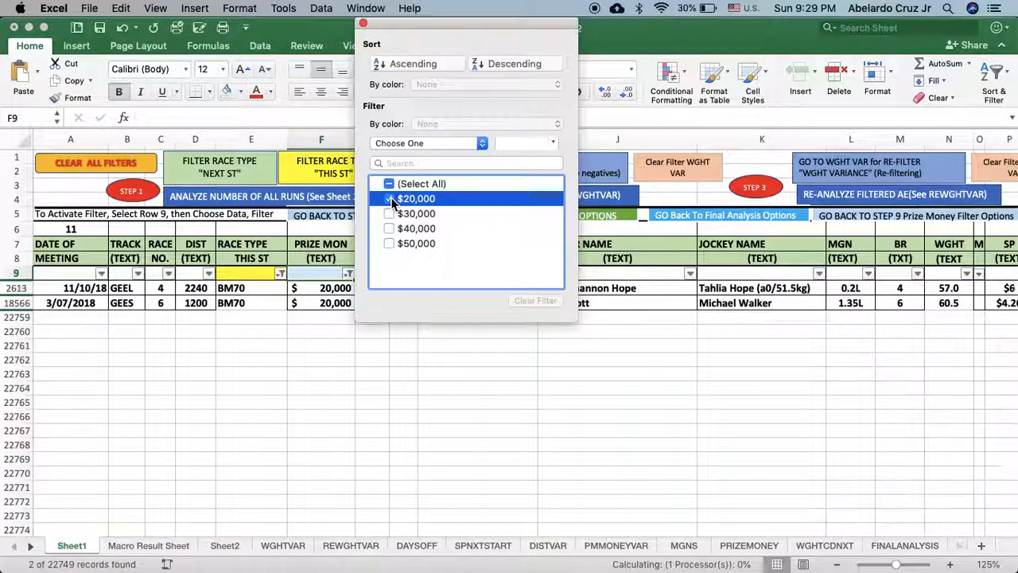
{"action": "left_click", "coordinate": [389, 244]}
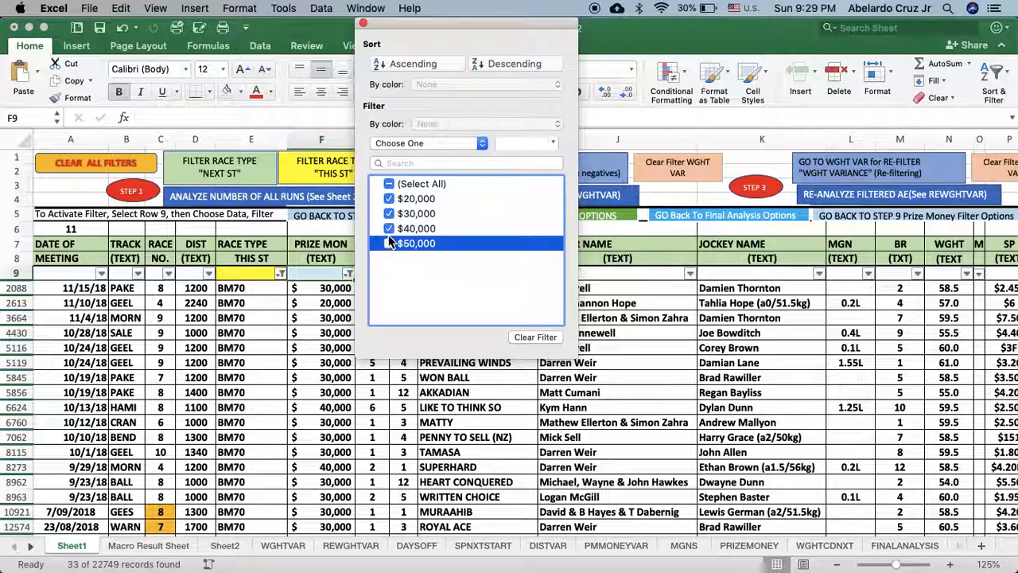
{"action": "left_click", "coordinate": [389, 228]}
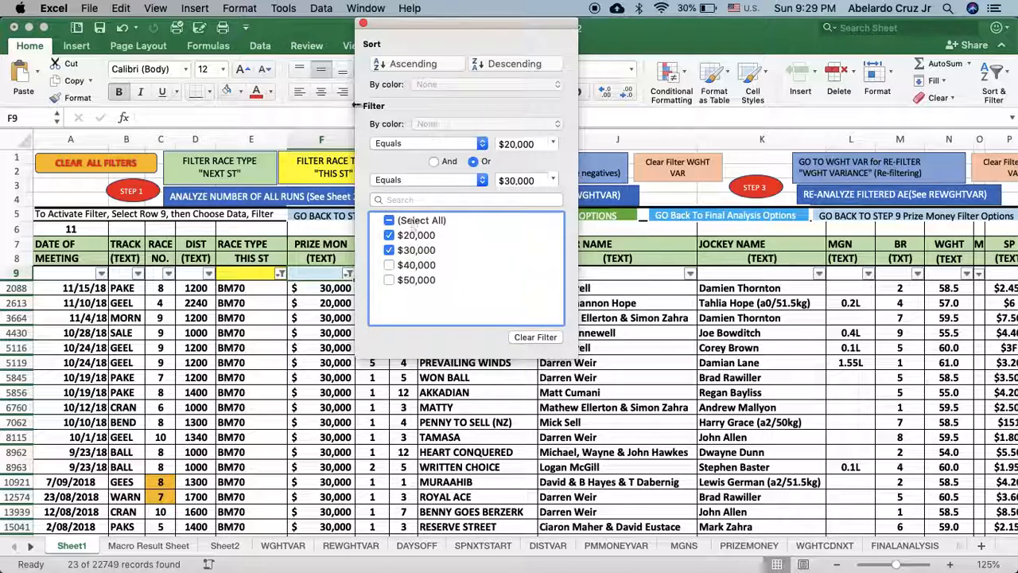
{"action": "left_click", "coordinate": [364, 24]}
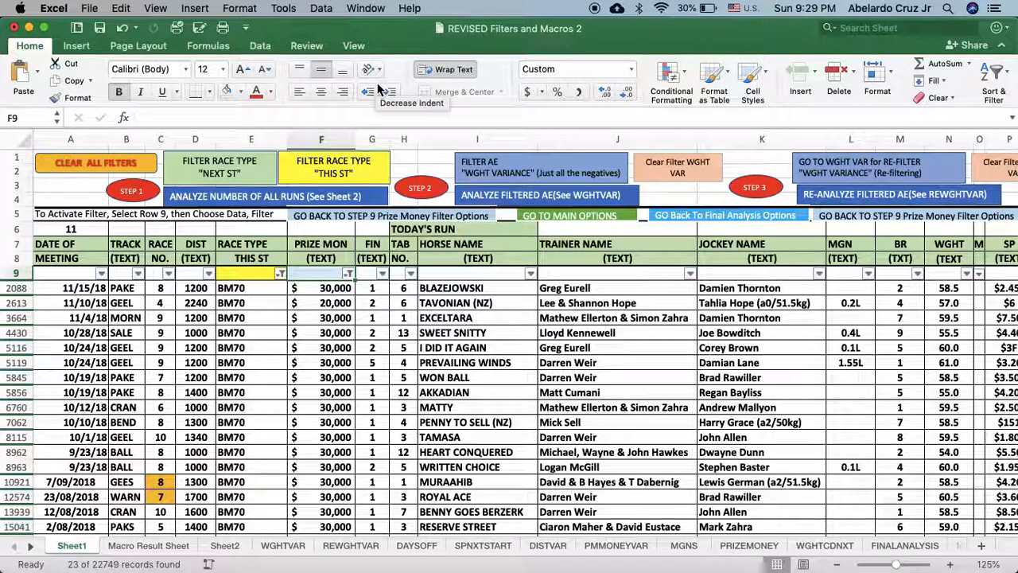
Return to the Step 9 options, run the analysis of the filtered PRIZE MONEY data and open the Macro Result Sheet
{"action": "left_click", "coordinate": [385, 222]}
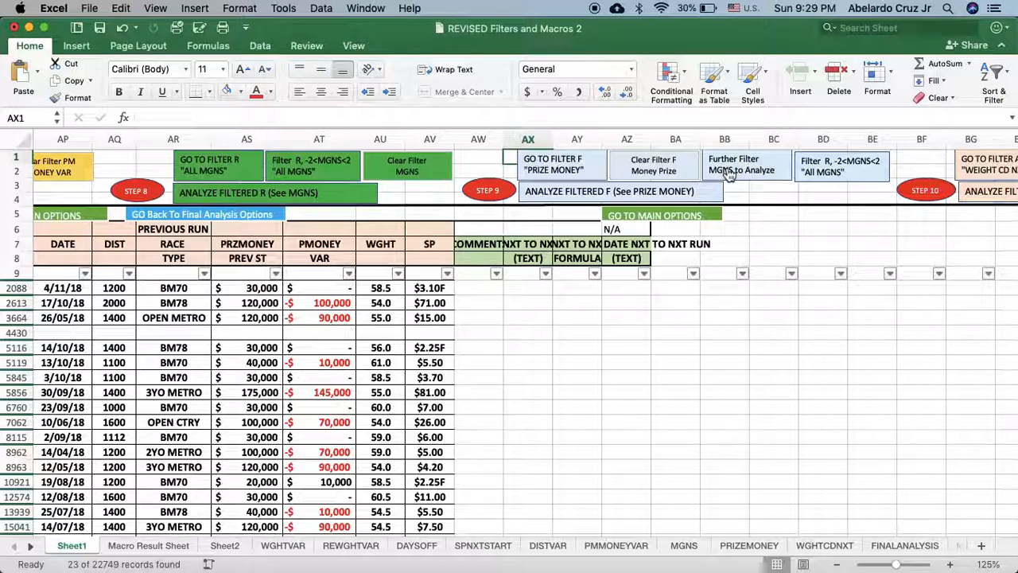
{"action": "left_click", "coordinate": [705, 195]}
{"action": "left_click", "coordinate": [620, 221]}
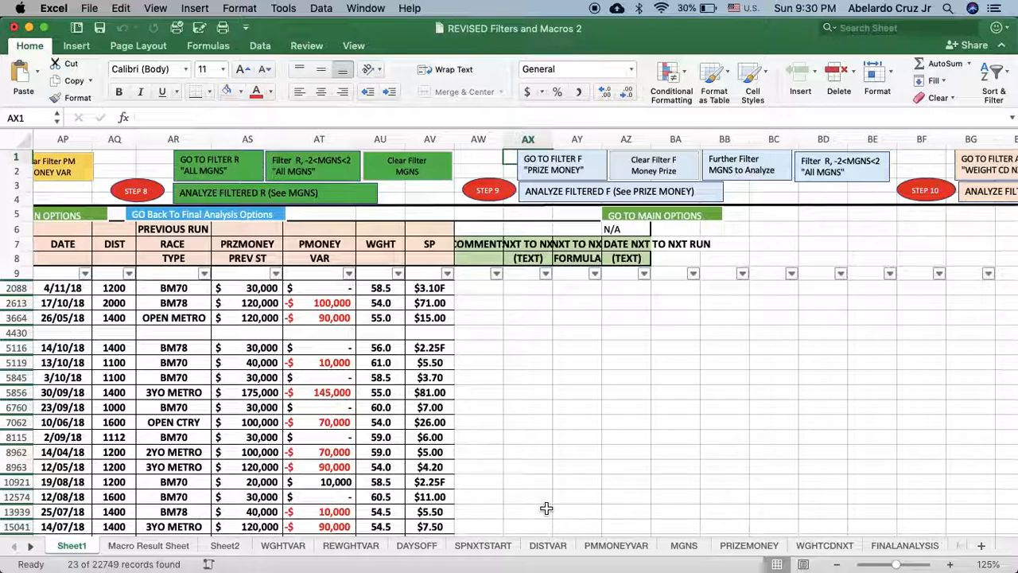
{"action": "left_click", "coordinate": [133, 549]}
{"action": "scroll", "coordinate": [525, 450], "scroll_direction": "right", "scroll_amount": 1}
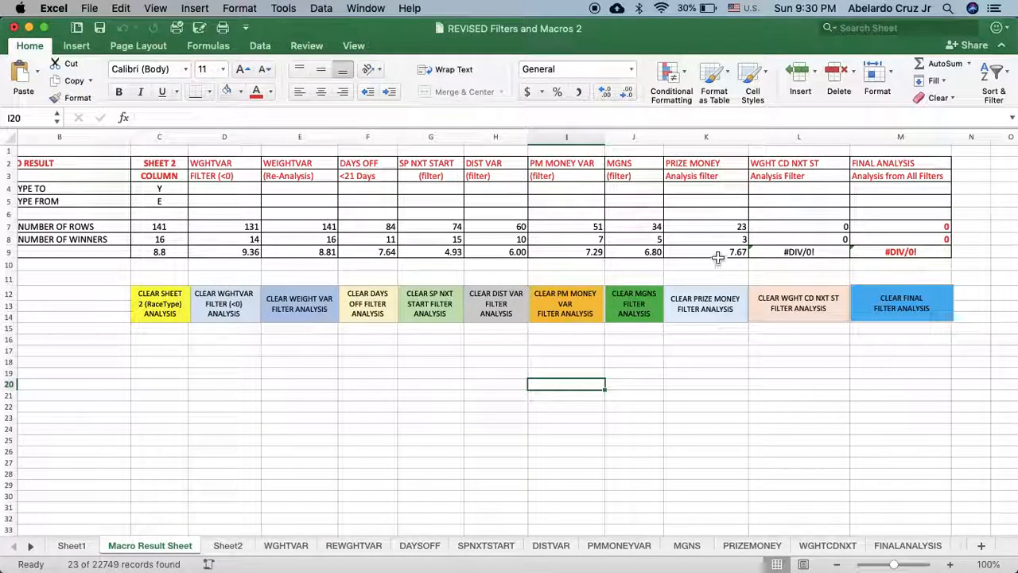
Return to Sheet1 and, from Step 10, filter the WGHT CD NXT ST column AD to exclude 54.0 and 54.5
{"action": "left_click", "coordinate": [71, 546]}
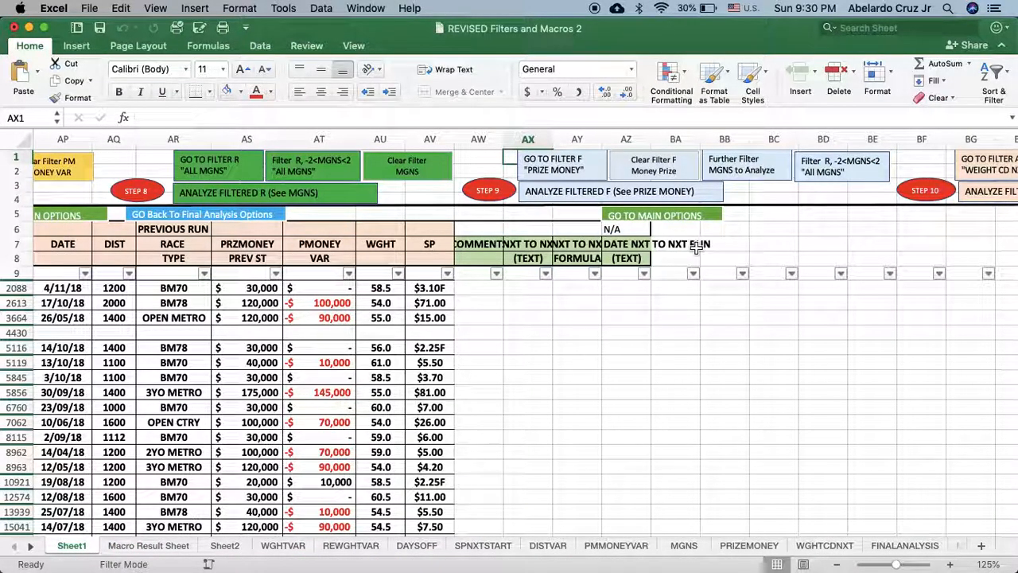
{"action": "scroll", "coordinate": [765, 227], "scroll_direction": "right", "scroll_amount": 3}
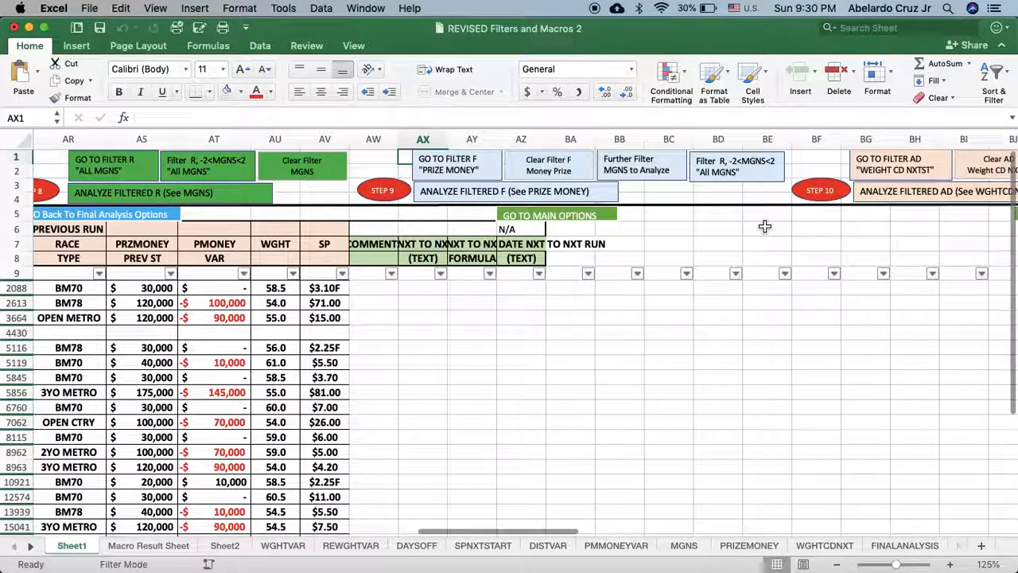
{"action": "scroll", "coordinate": [764, 227], "scroll_direction": "right", "scroll_amount": 5}
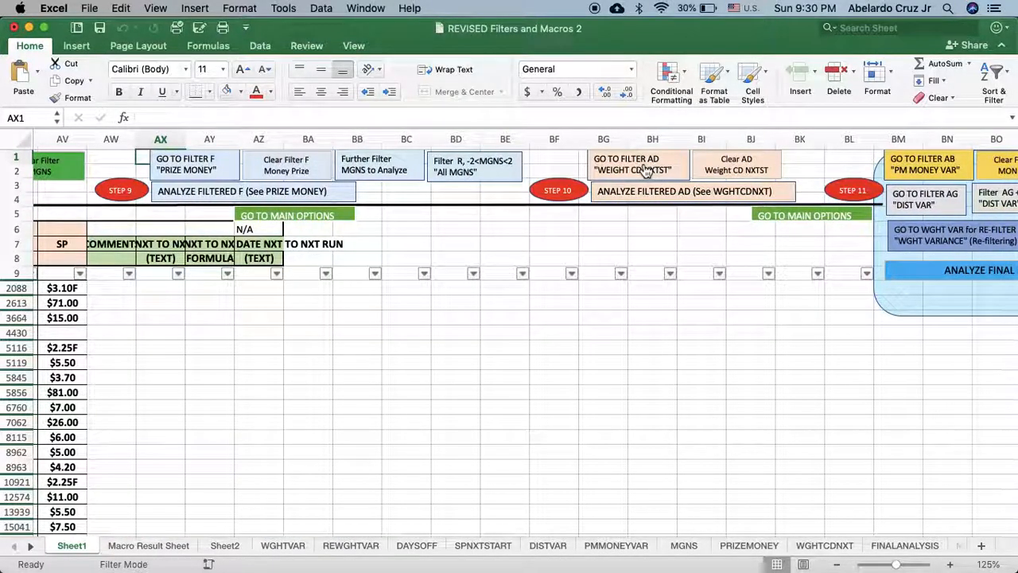
{"action": "left_click", "coordinate": [647, 170]}
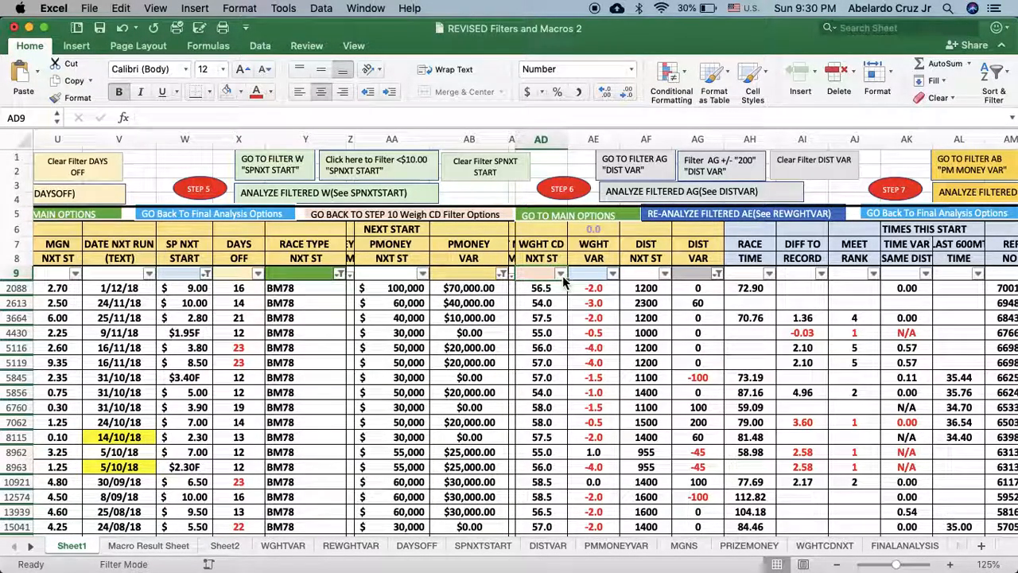
{"action": "left_click", "coordinate": [561, 274]}
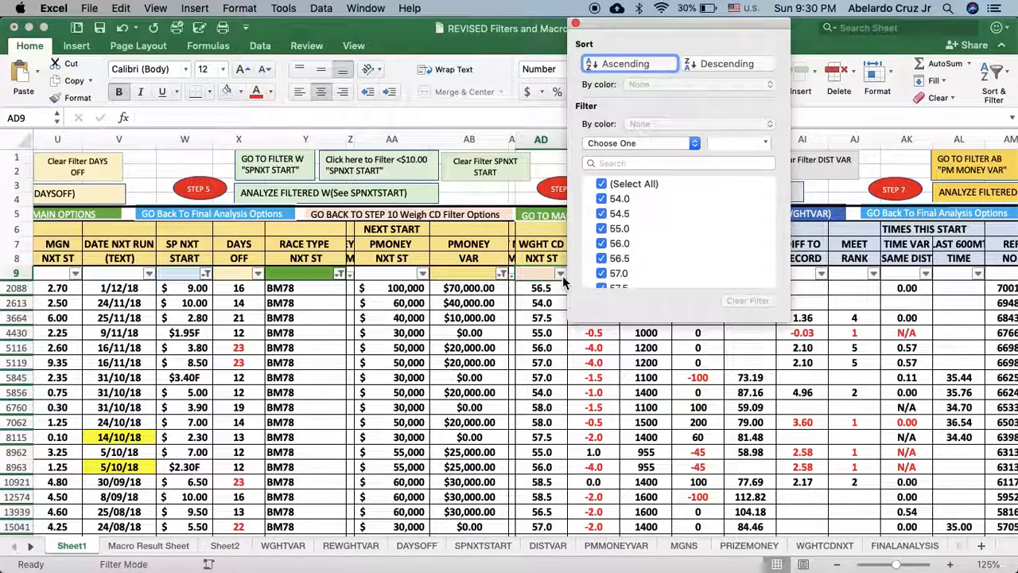
{"action": "left_click", "coordinate": [602, 199]}
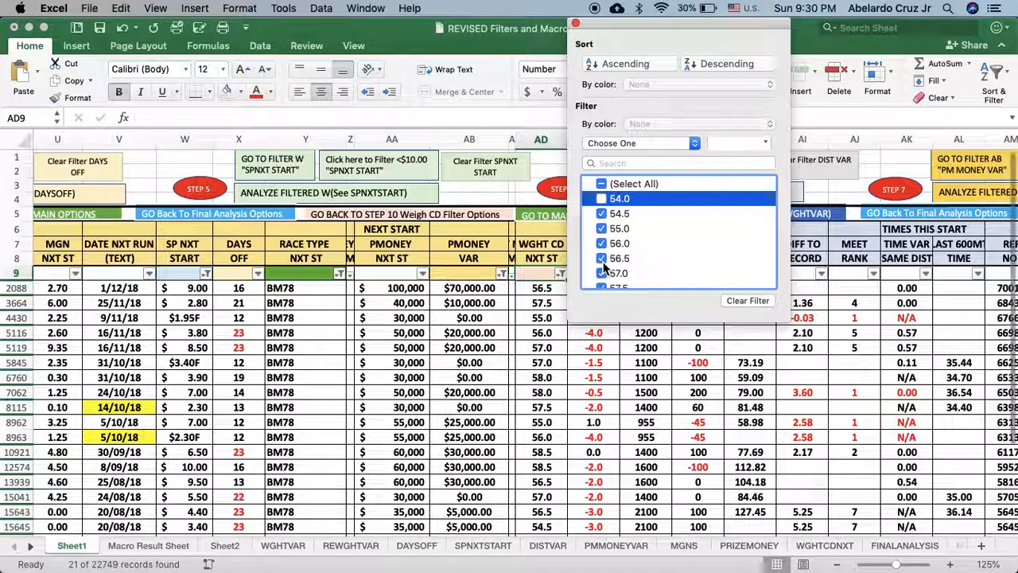
{"action": "left_click", "coordinate": [602, 214]}
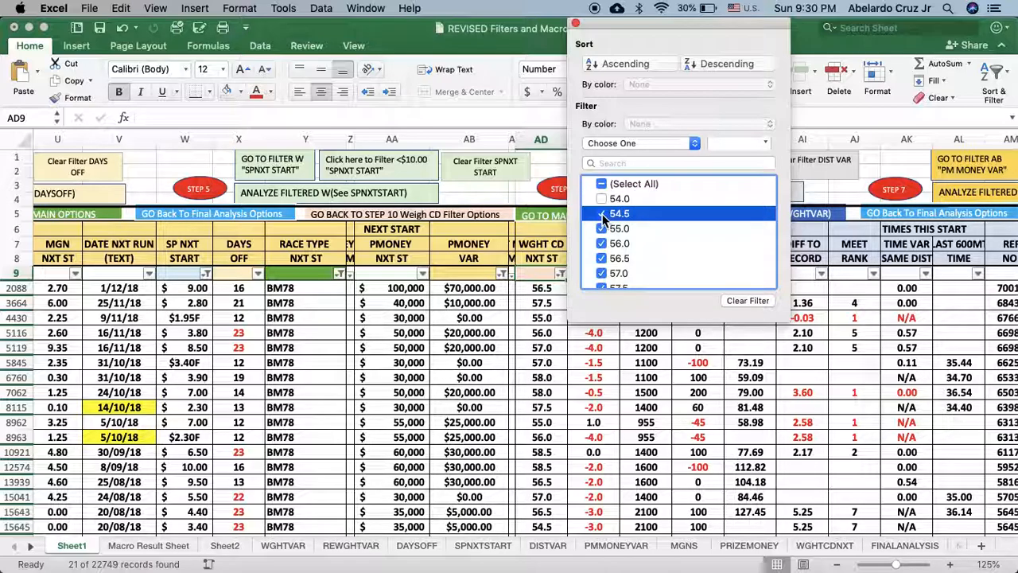
{"action": "left_click", "coordinate": [577, 25]}
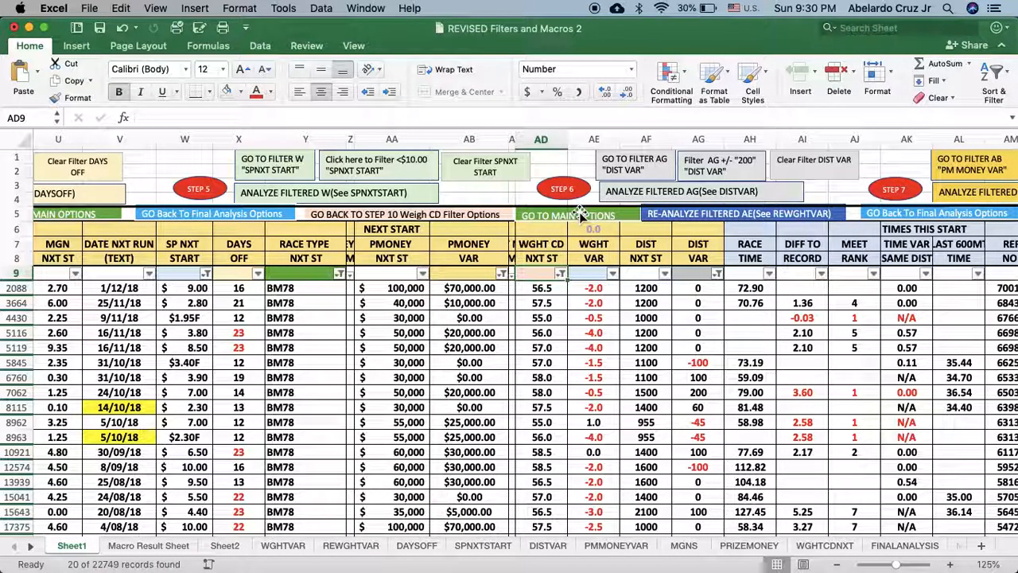
Return to the Step 10 options, run the analysis of the filtered WGHTCDNXT data and open the Macro Result Sheet
{"action": "left_click", "coordinate": [471, 216]}
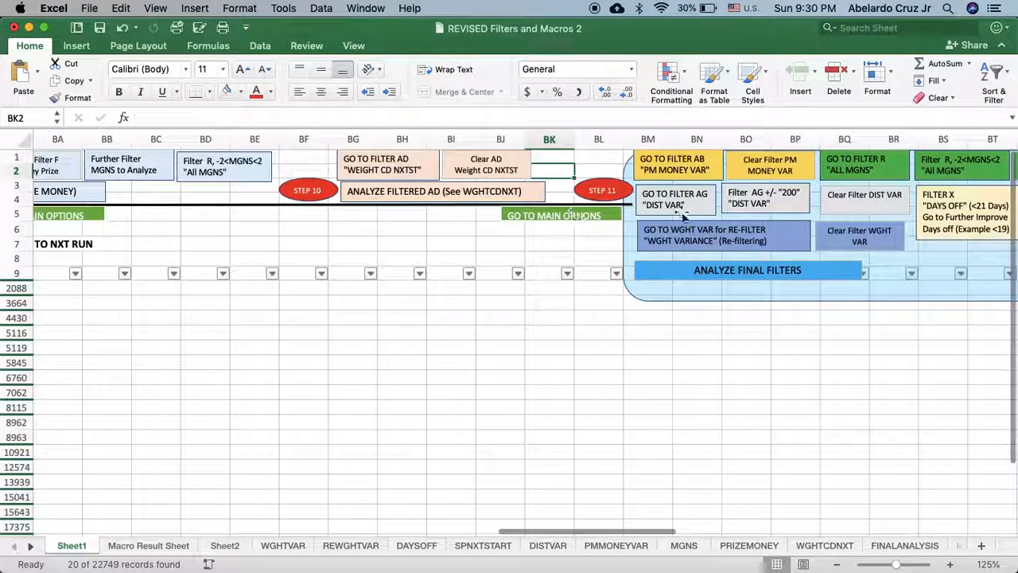
{"action": "left_click", "coordinate": [446, 200]}
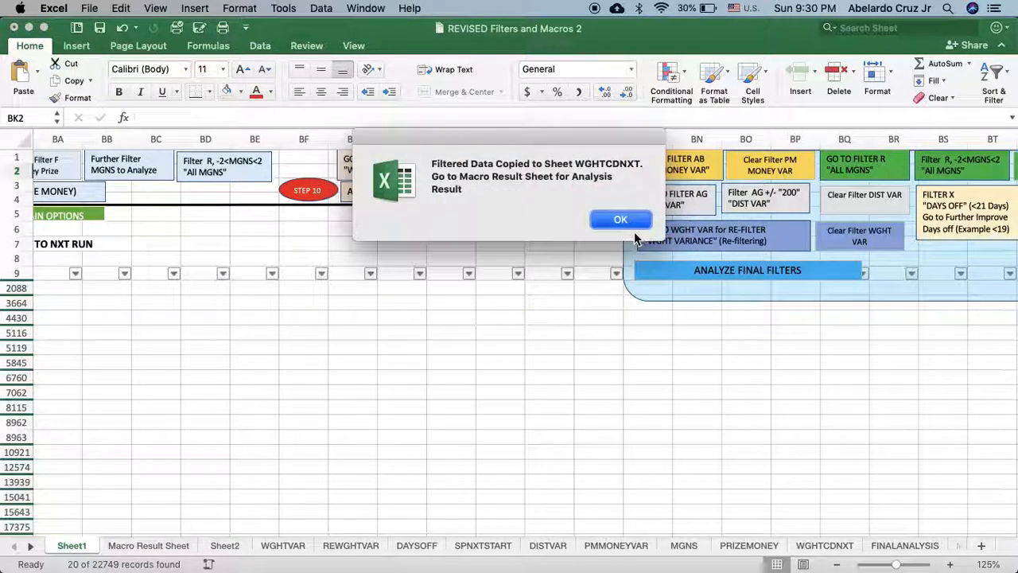
{"action": "left_click", "coordinate": [629, 221]}
{"action": "left_click", "coordinate": [124, 546]}
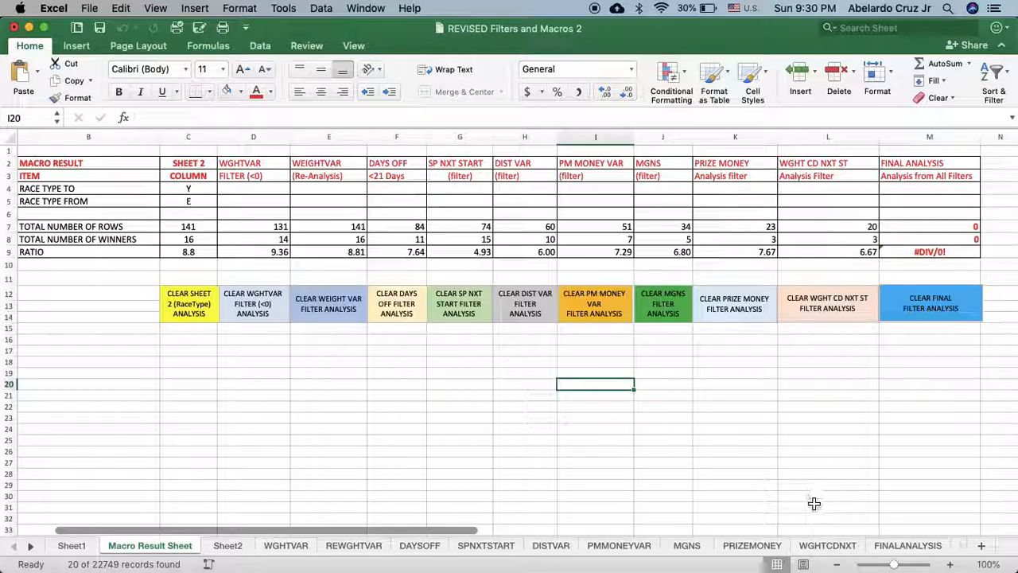
Look through the filtered data copied to the WGHTCDNXT sheet
{"action": "left_click", "coordinate": [821, 549]}
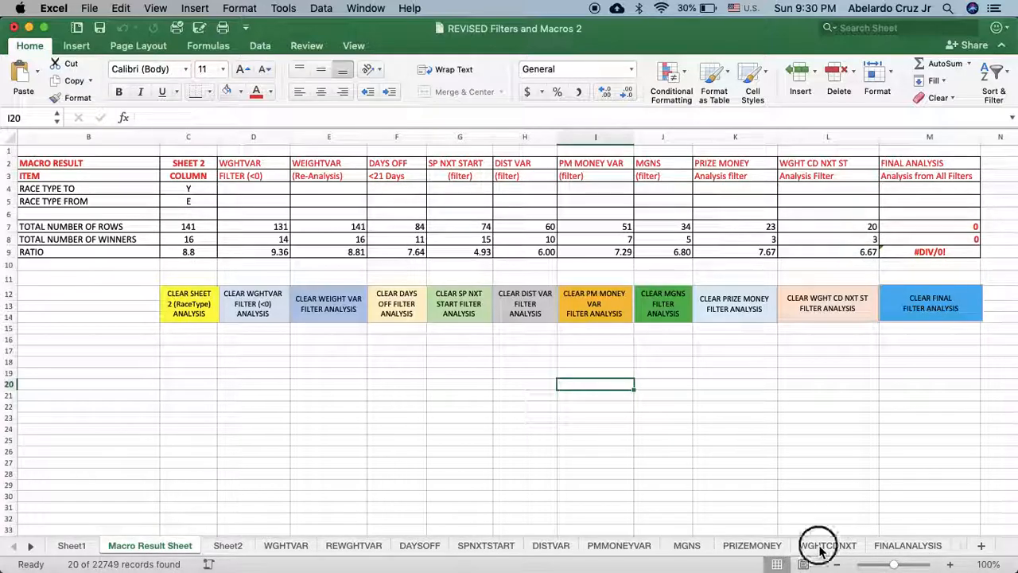
{"action": "left_click", "coordinate": [625, 399]}
{"action": "scroll", "coordinate": [651, 347], "scroll_direction": "right", "scroll_amount": 15}
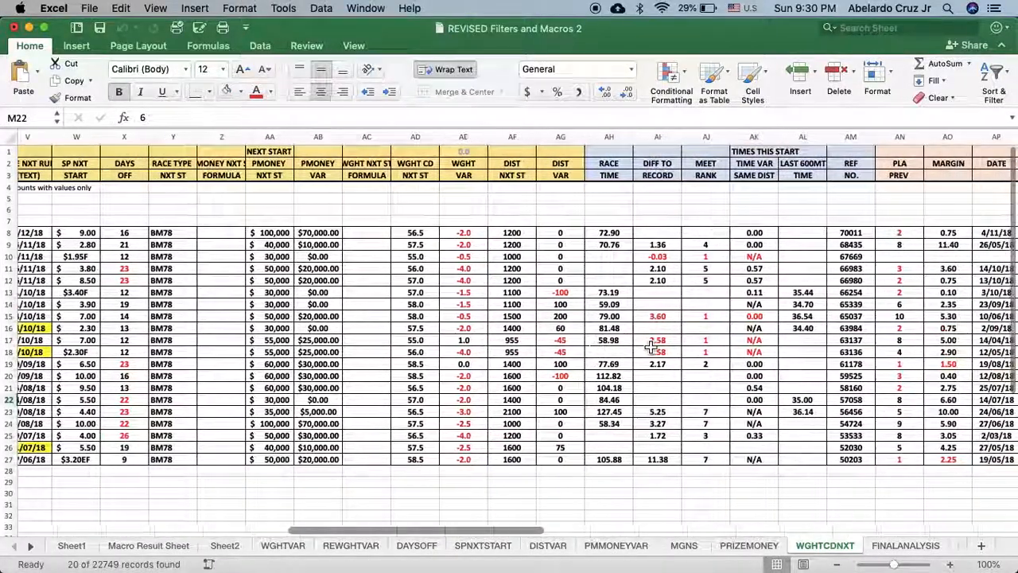
{"action": "scroll", "coordinate": [651, 347], "scroll_direction": "left", "scroll_amount": 15}
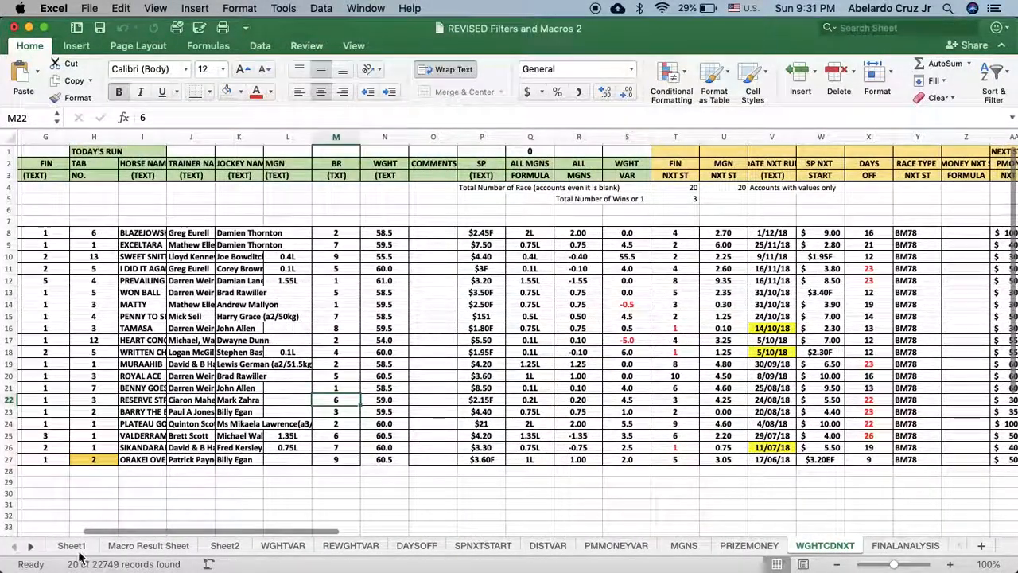
On Sheet1, from the Step 11 options, filter the PMONEY VAR column AB to every value from $0.00 to $30,000.00, excluding $70,000.00
{"action": "left_click", "coordinate": [75, 549]}
{"action": "scroll", "coordinate": [298, 466], "scroll_direction": "right", "scroll_amount": 4}
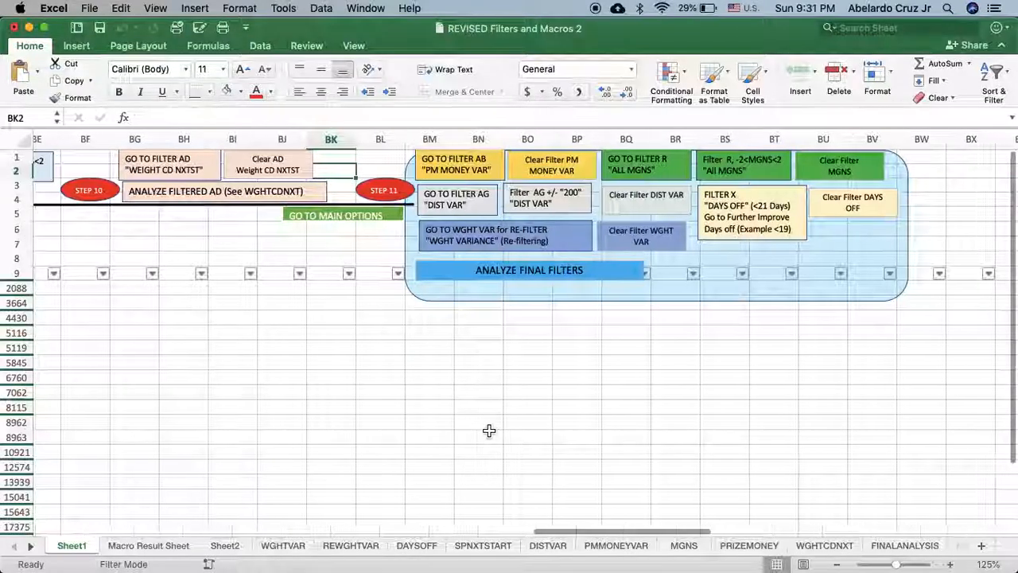
{"action": "scroll", "coordinate": [489, 430], "scroll_direction": "right", "scroll_amount": 2}
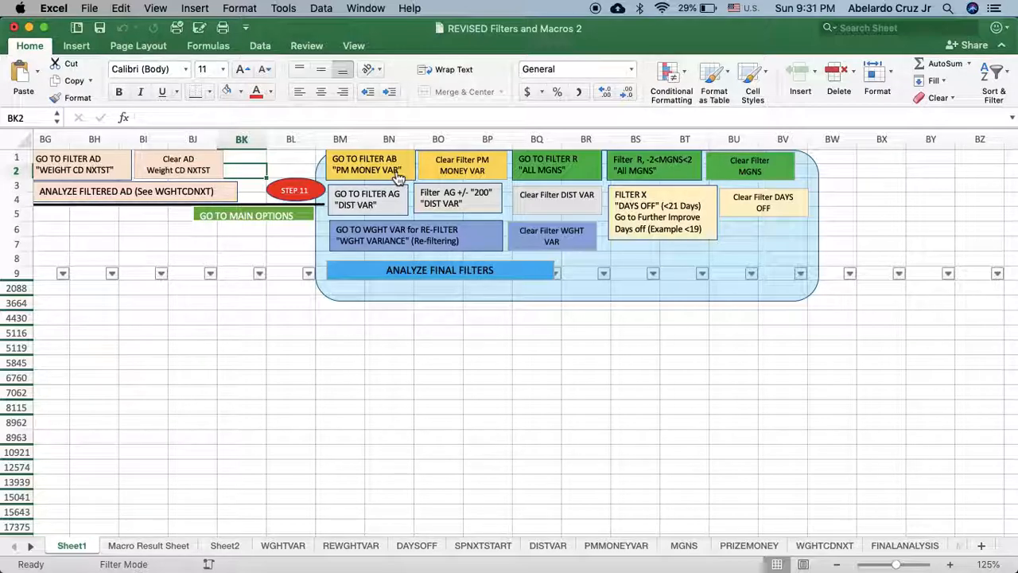
{"action": "left_click", "coordinate": [397, 175]}
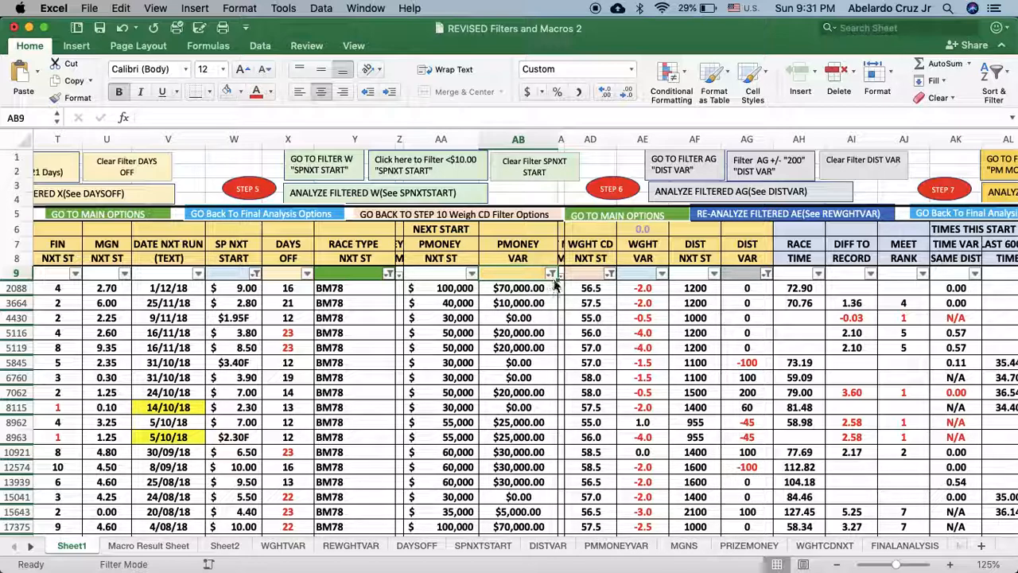
{"action": "left_click", "coordinate": [551, 273]}
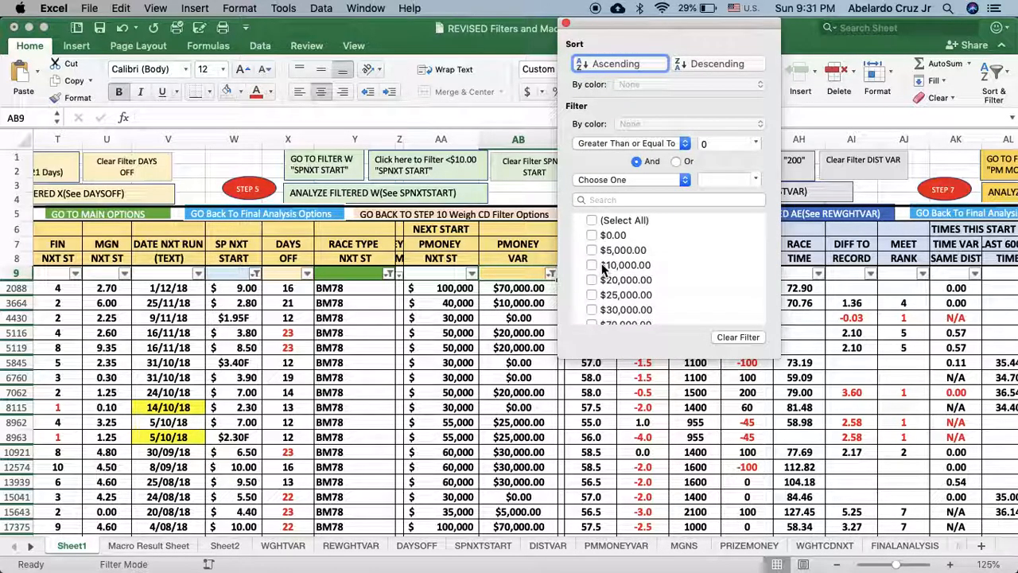
{"action": "scroll", "coordinate": [602, 271], "scroll_direction": "down", "scroll_amount": 1}
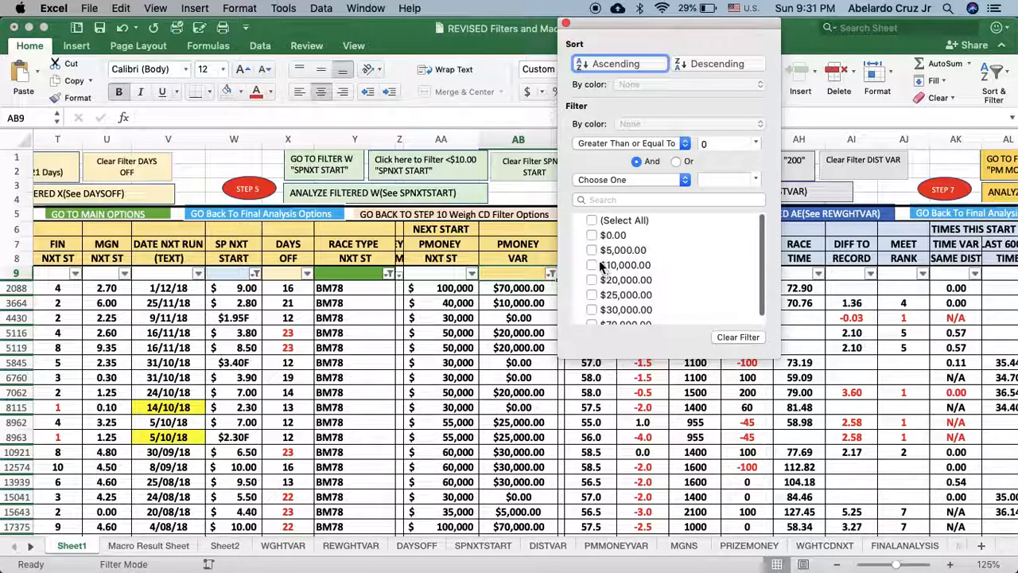
{"action": "left_click", "coordinate": [592, 252]}
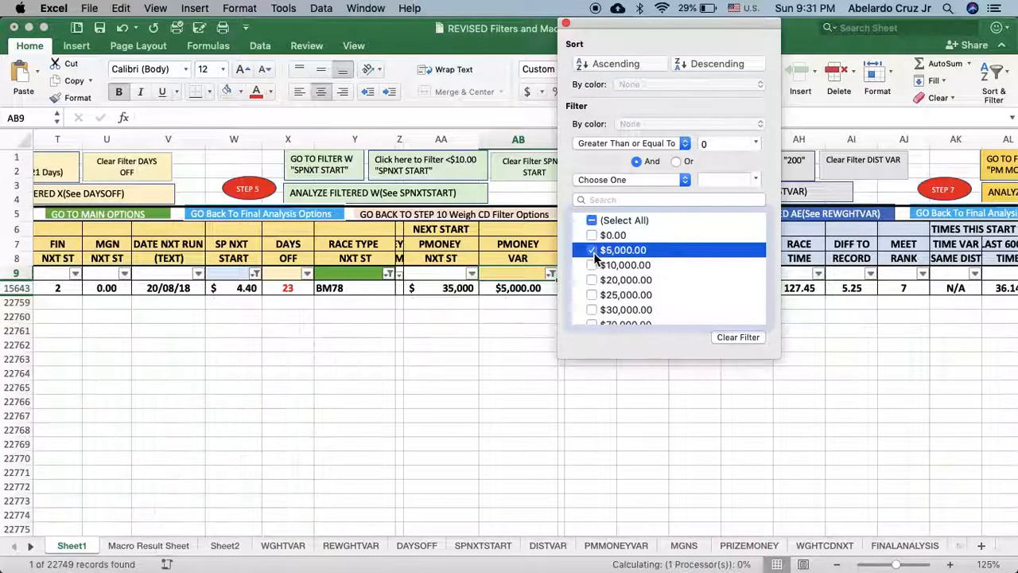
{"action": "left_click", "coordinate": [593, 266]}
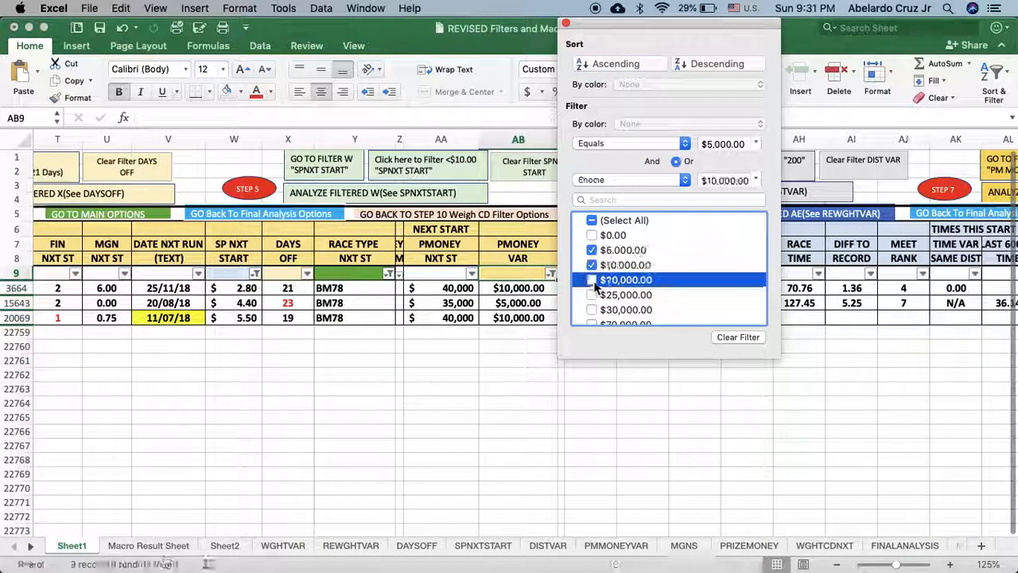
{"action": "left_click", "coordinate": [592, 280]}
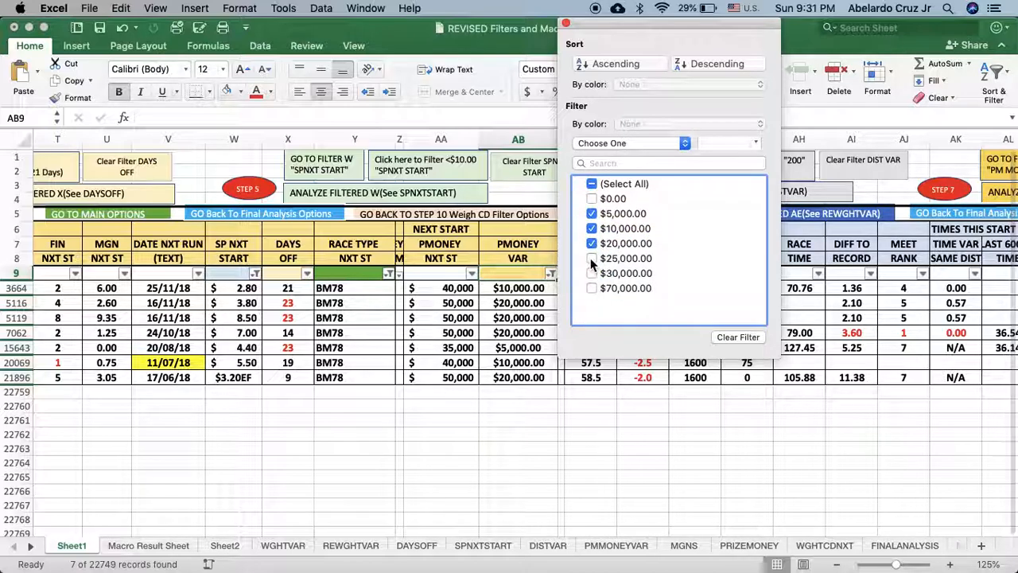
{"action": "left_click", "coordinate": [593, 262]}
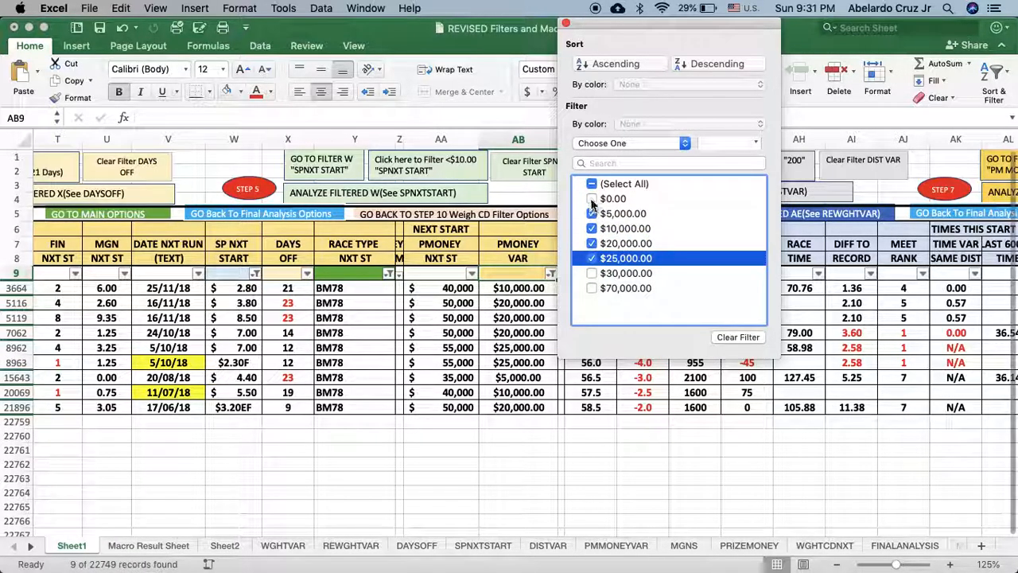
{"action": "left_click", "coordinate": [592, 199]}
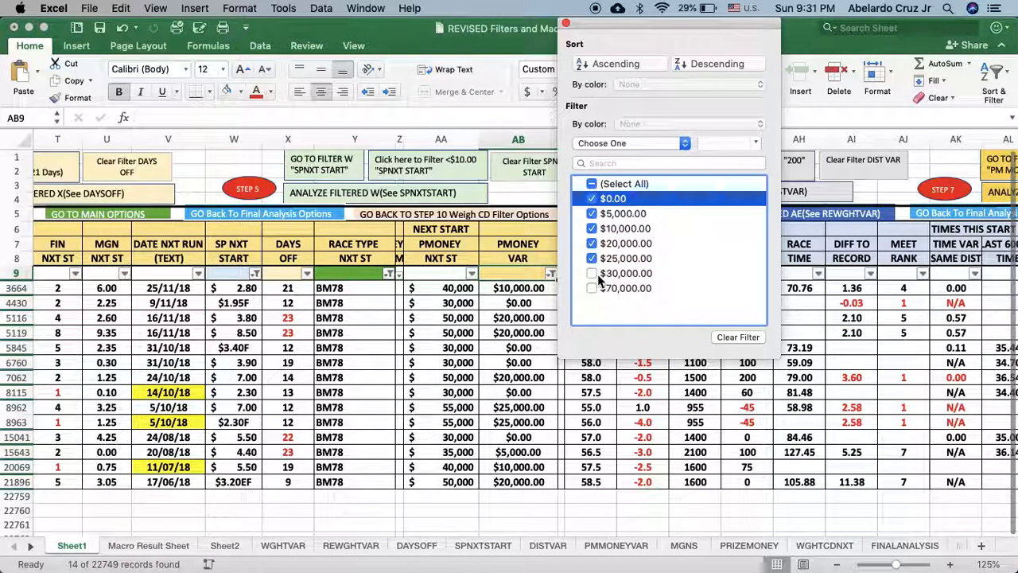
{"action": "left_click", "coordinate": [595, 273]}
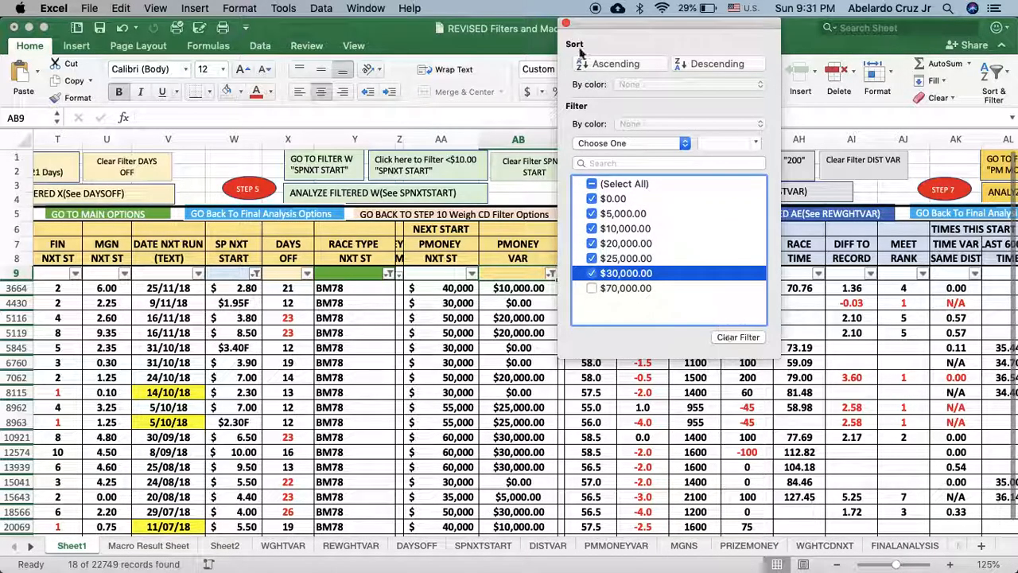
{"action": "left_click", "coordinate": [565, 26]}
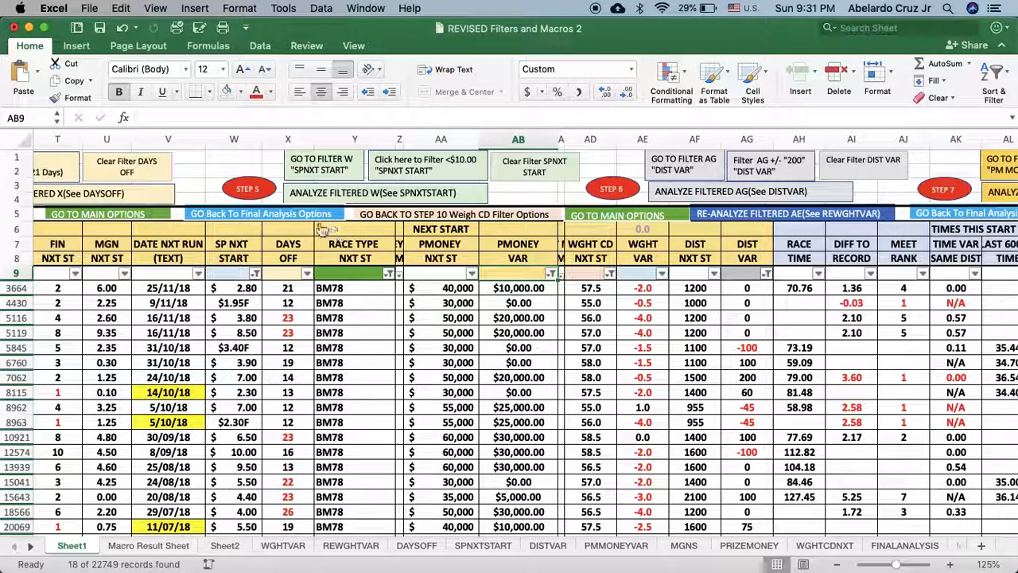
Return to the final analysis options, apply the -2<MGNS<2 filter to ALL MGNS column R and review its filter criteria
{"action": "left_click", "coordinate": [315, 218]}
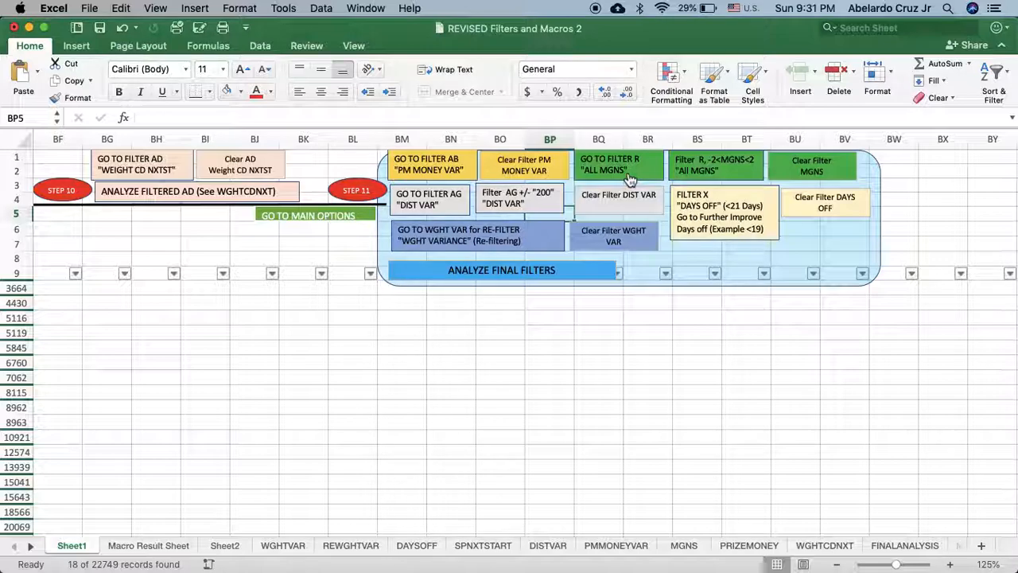
{"action": "left_click", "coordinate": [689, 177]}
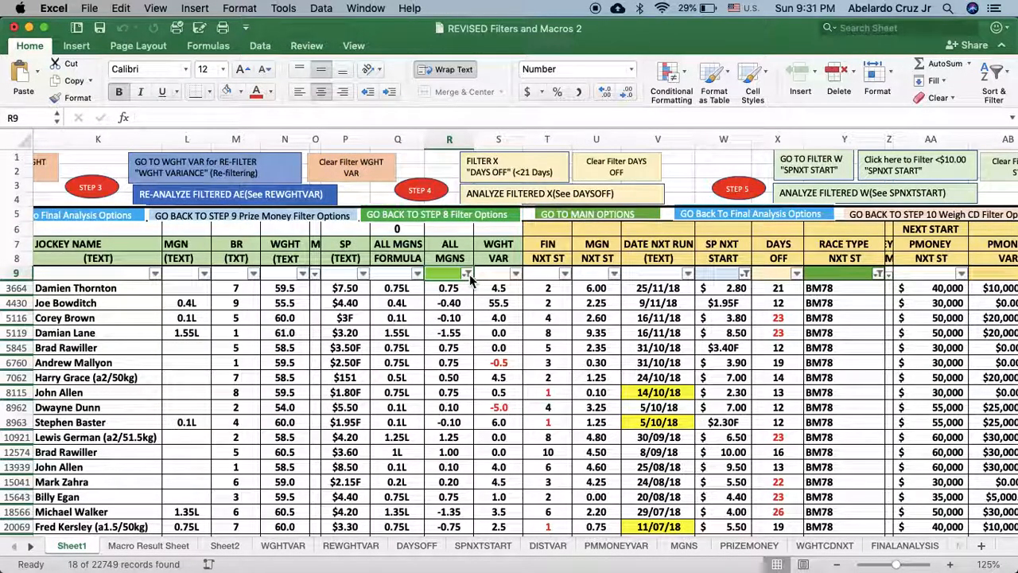
{"action": "left_click", "coordinate": [467, 273]}
{"action": "scroll", "coordinate": [525, 275], "scroll_direction": "down", "scroll_amount": 3}
{"action": "scroll", "coordinate": [525, 275], "scroll_direction": "down", "scroll_amount": 2}
{"action": "scroll", "coordinate": [525, 274], "scroll_direction": "up", "scroll_amount": 5}
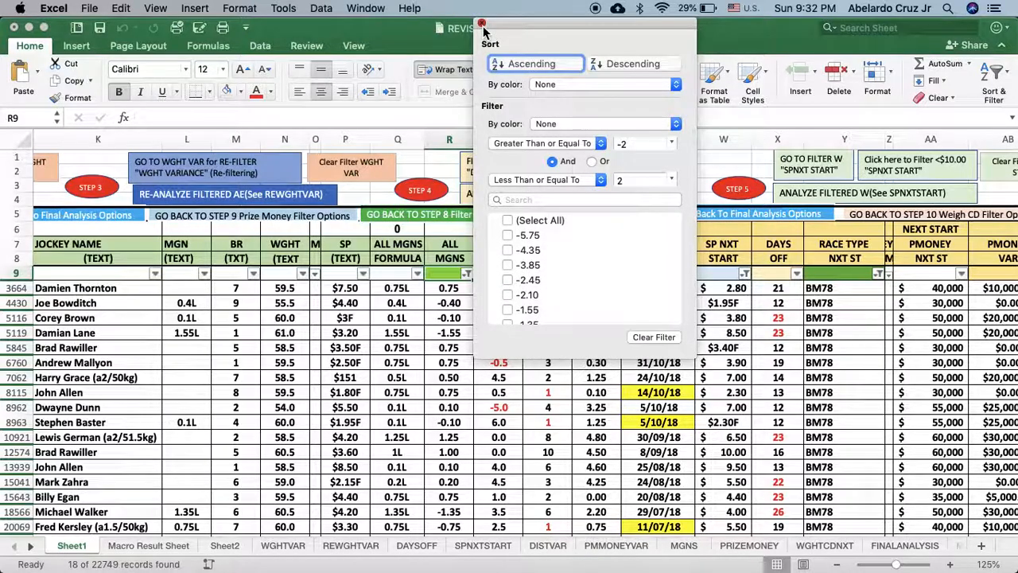
{"action": "left_click", "coordinate": [481, 24]}
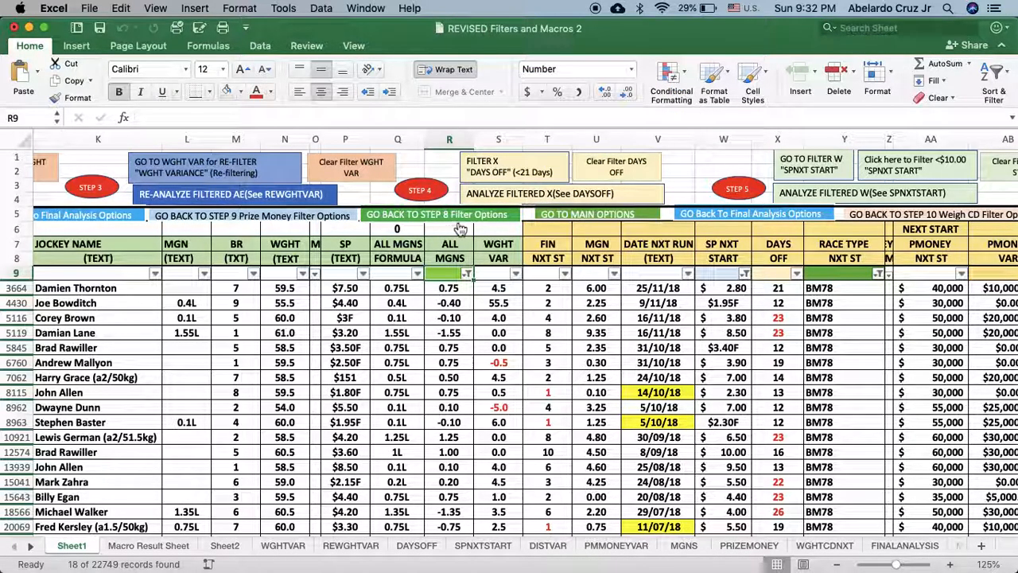
Return to the final analysis options, go to the DIST VAR column AG and review its filter criteria
{"action": "left_click", "coordinate": [700, 215]}
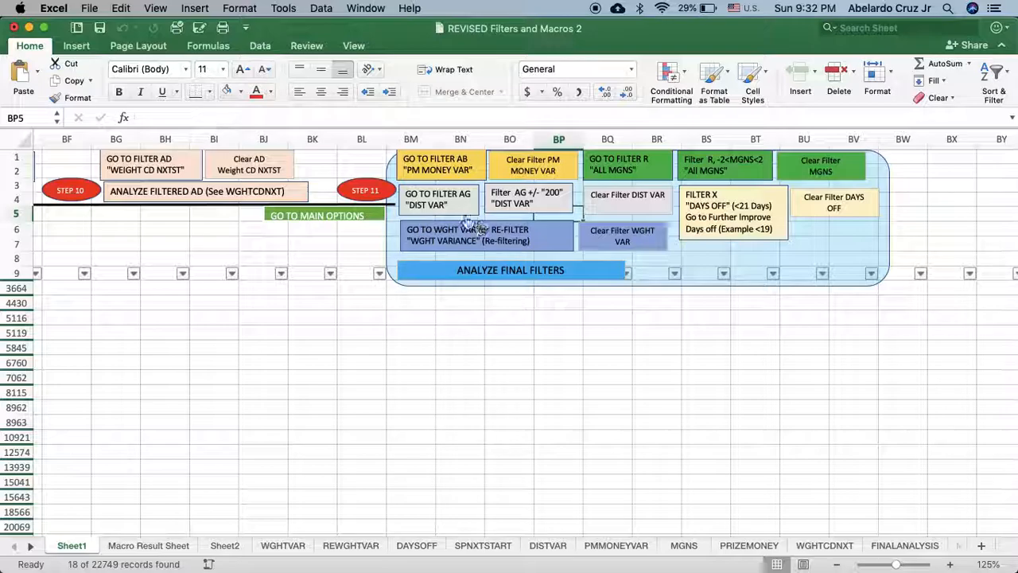
{"action": "left_click", "coordinate": [454, 195]}
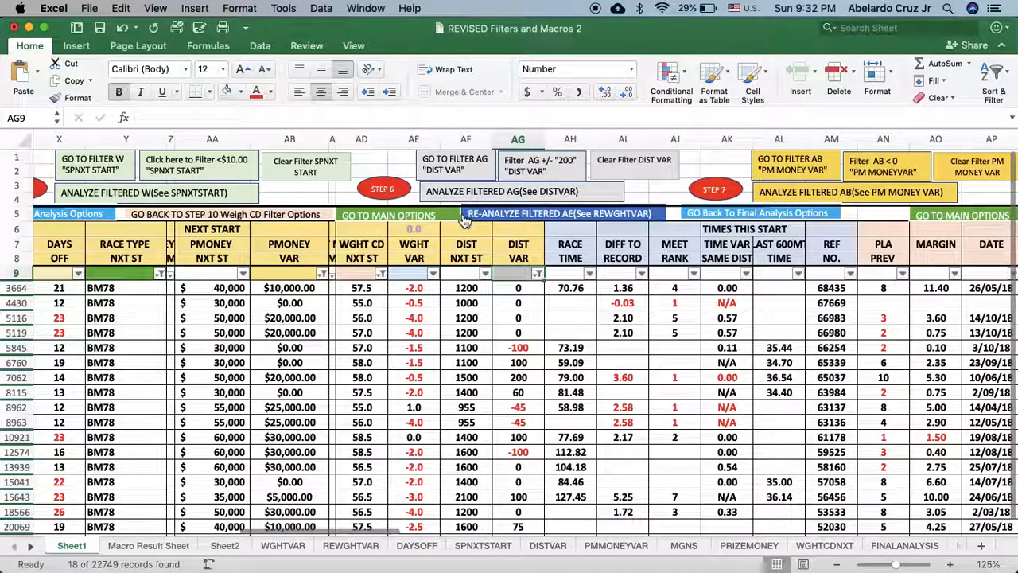
{"action": "left_click", "coordinate": [539, 275]}
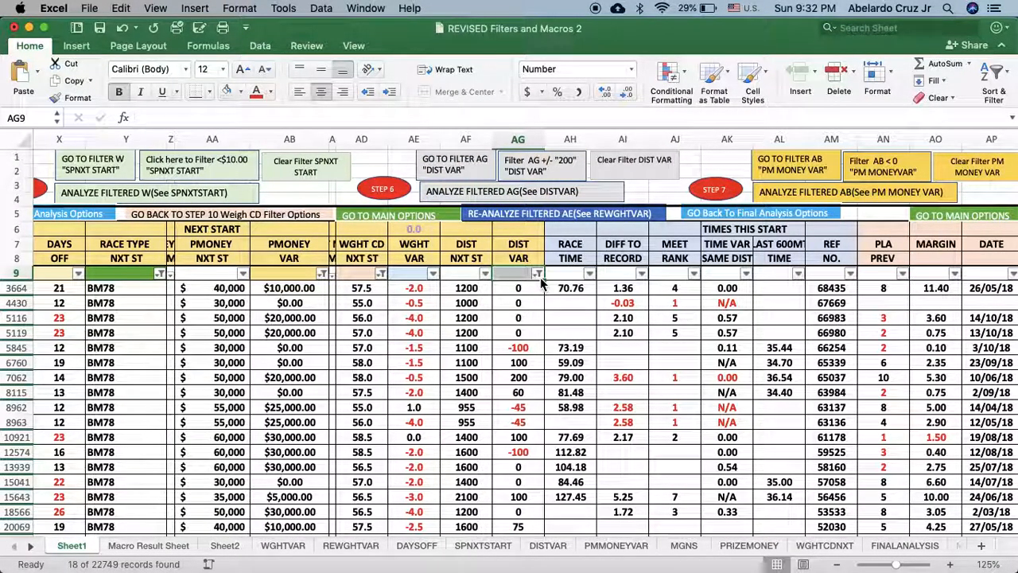
{"action": "scroll", "coordinate": [602, 271], "scroll_direction": "down", "scroll_amount": 3}
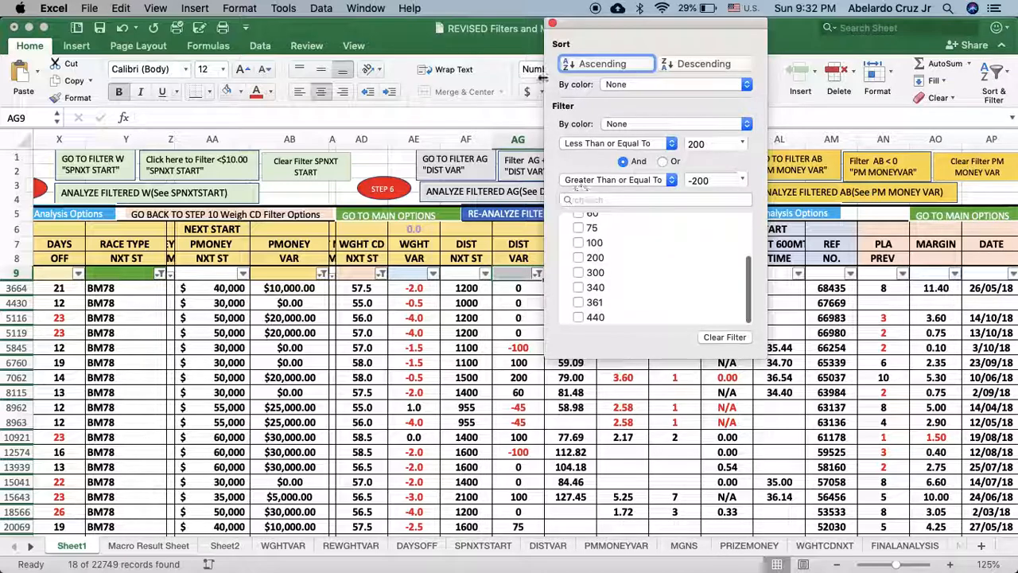
{"action": "left_click", "coordinate": [553, 24]}
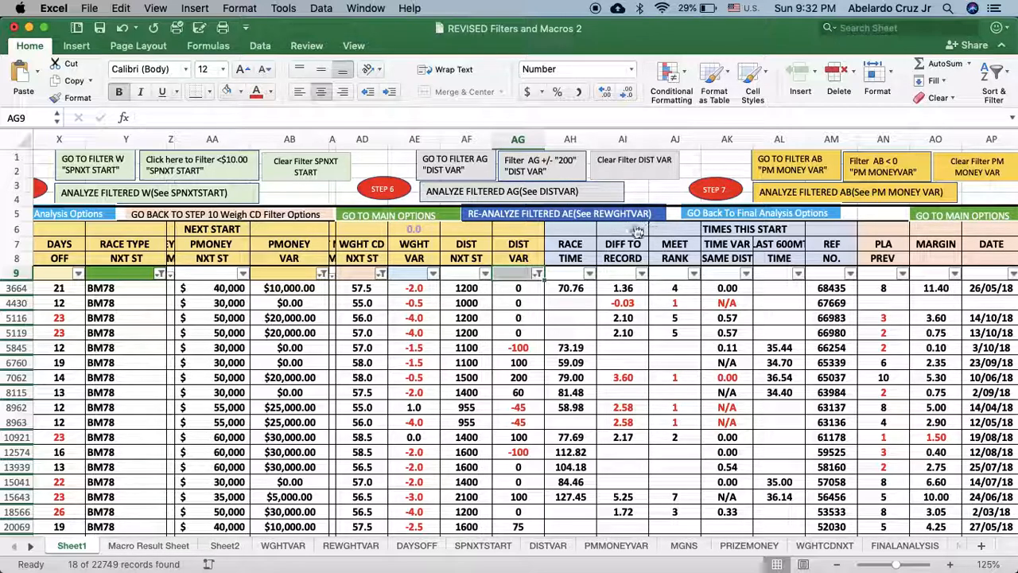
From the final analysis options, apply the DAYS OFF (<21 Days) filter to column X, and come back to those options
{"action": "left_click", "coordinate": [692, 216]}
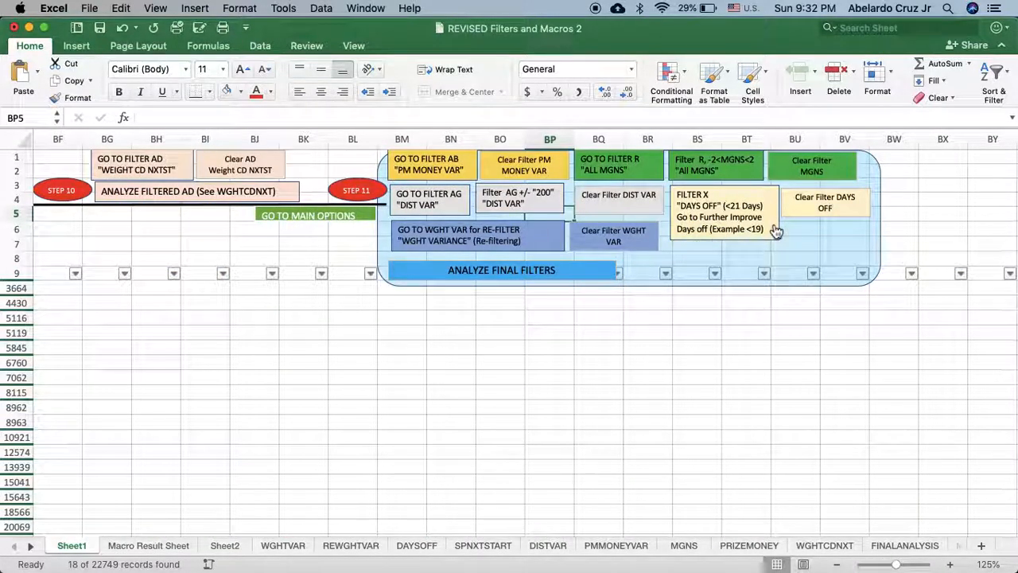
{"action": "left_click", "coordinate": [751, 232]}
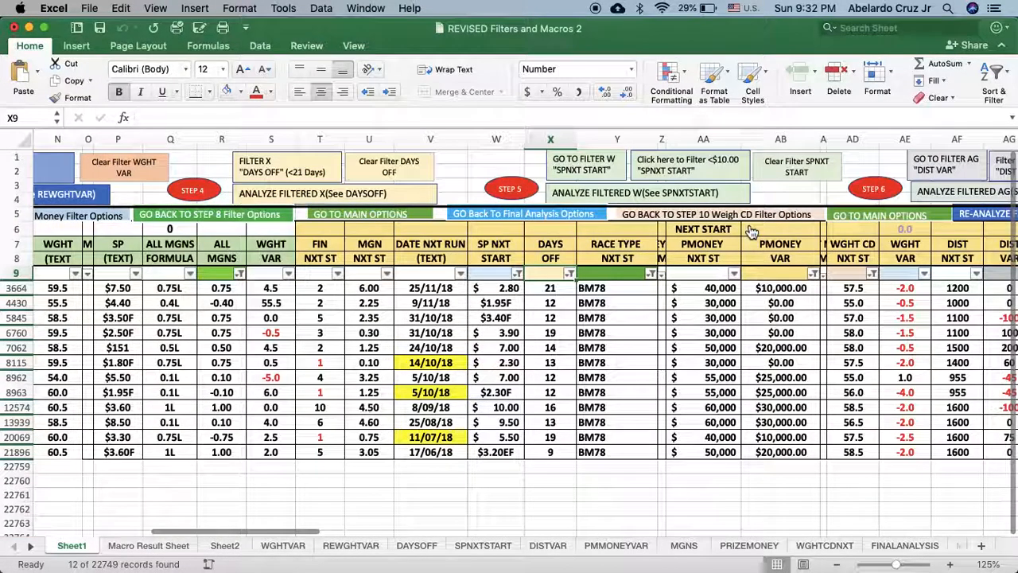
{"action": "left_click", "coordinate": [568, 227]}
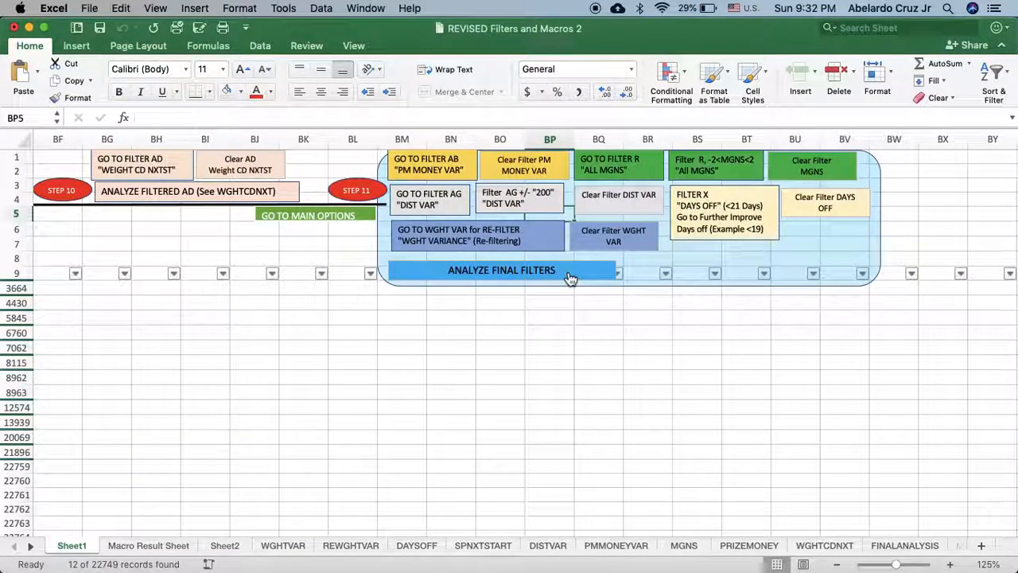
Run the analysis of the final filters and check the FINAL ANALYSIS figures in the Macro Result Sheet
{"action": "left_click", "coordinate": [570, 277]}
{"action": "left_click", "coordinate": [618, 222]}
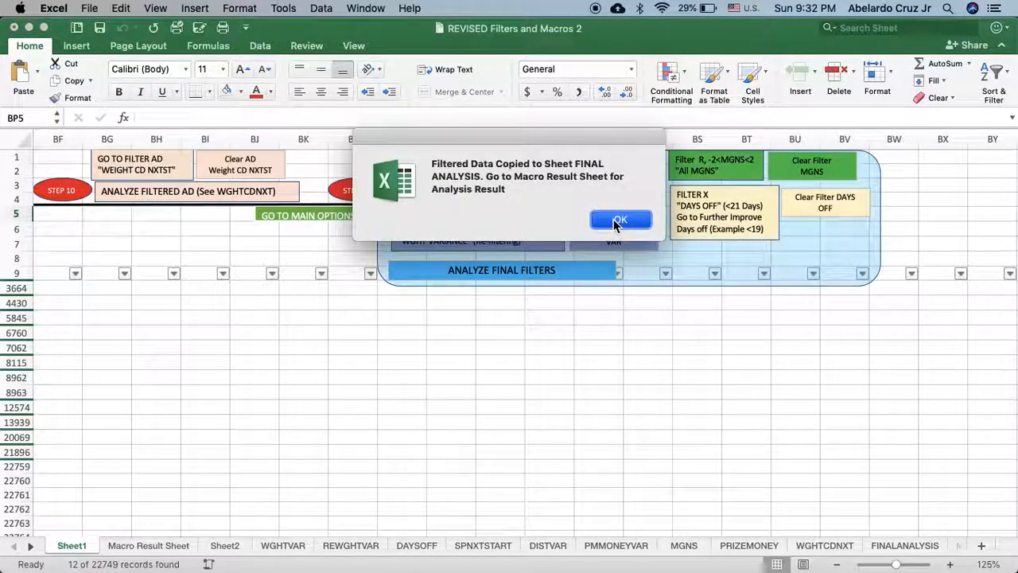
{"action": "left_click", "coordinate": [148, 546]}
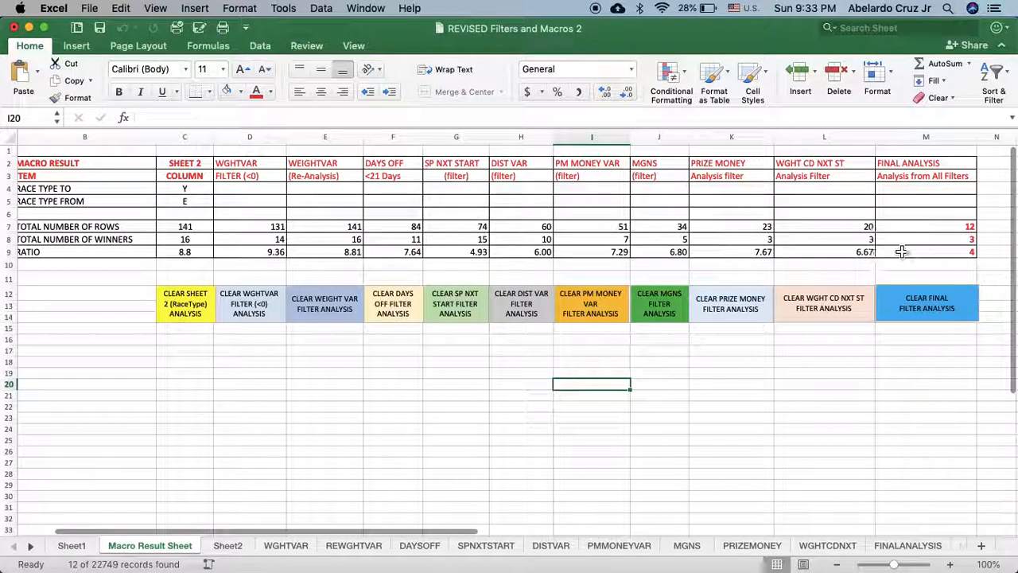
{"action": "left_click", "coordinate": [901, 234]}
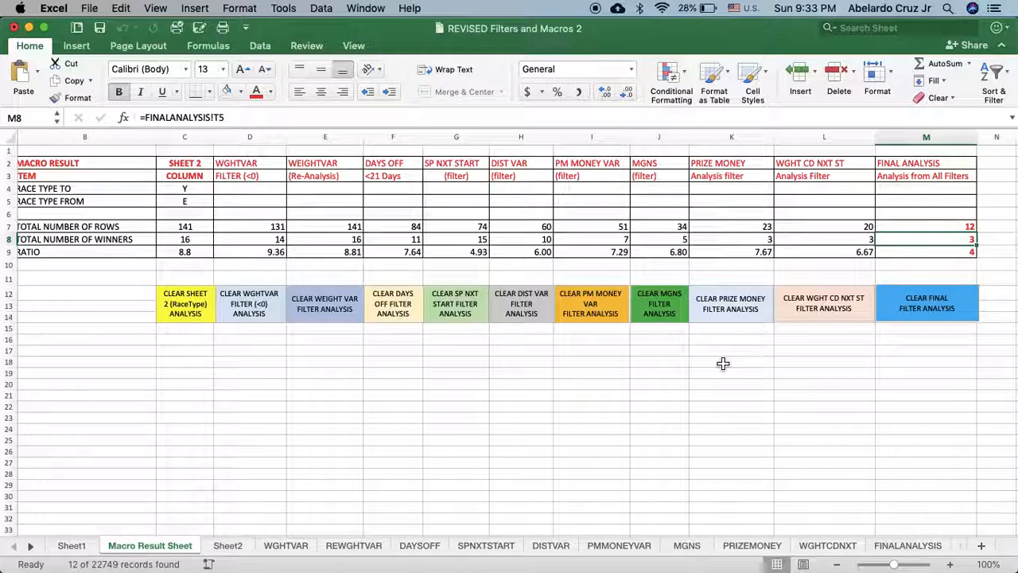
{"action": "left_click", "coordinate": [898, 229]}
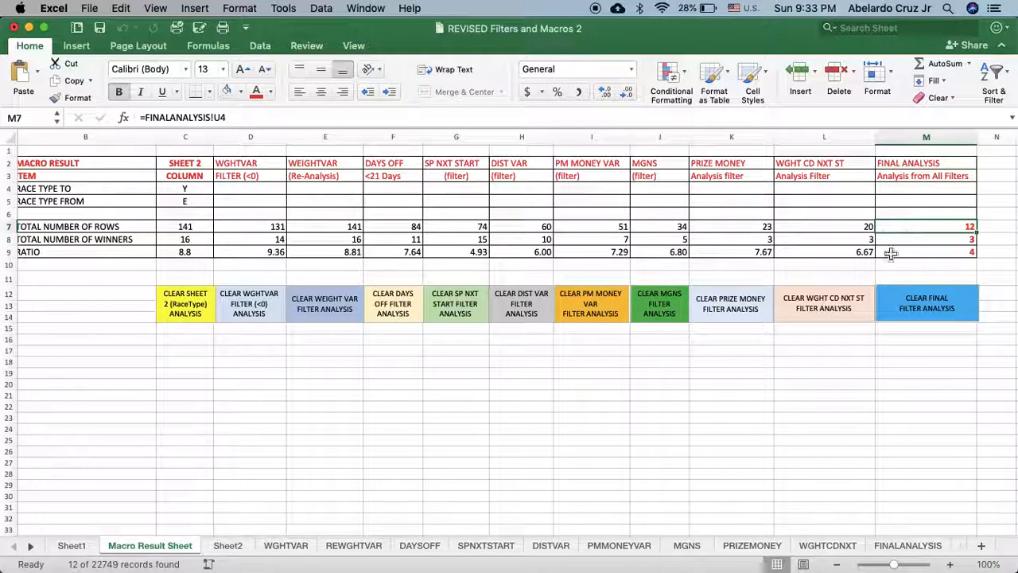
{"action": "scroll", "coordinate": [847, 425], "scroll_direction": "right", "scroll_amount": 3}
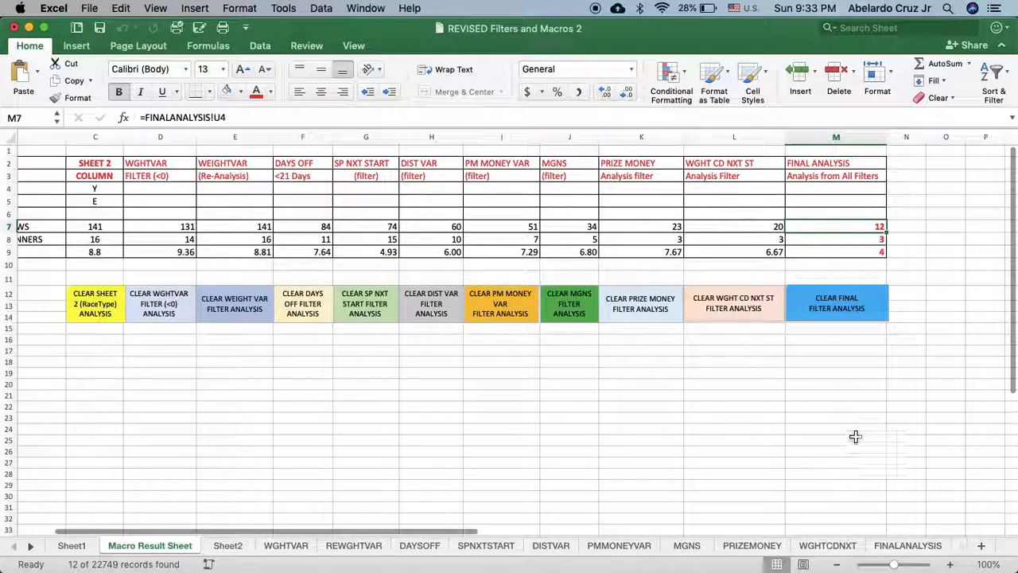
Open the FINALANALYSIS sheet, widen the HORSE NAME column and check the total number of wins
{"action": "left_click", "coordinate": [916, 549]}
{"action": "scroll", "coordinate": [869, 451], "scroll_direction": "left", "scroll_amount": 5}
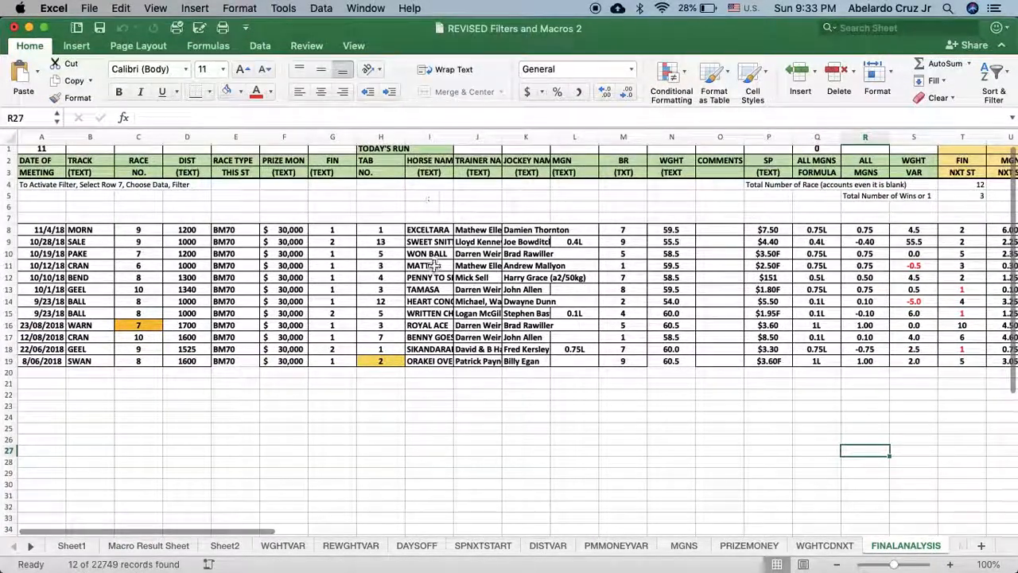
{"action": "left_click_drag", "start_coordinate": [454, 137], "coordinate": [473, 138]}
{"action": "scroll", "coordinate": [606, 375], "scroll_direction": "right", "scroll_amount": 1}
{"action": "scroll", "coordinate": [605, 375], "scroll_direction": "right", "scroll_amount": 8}
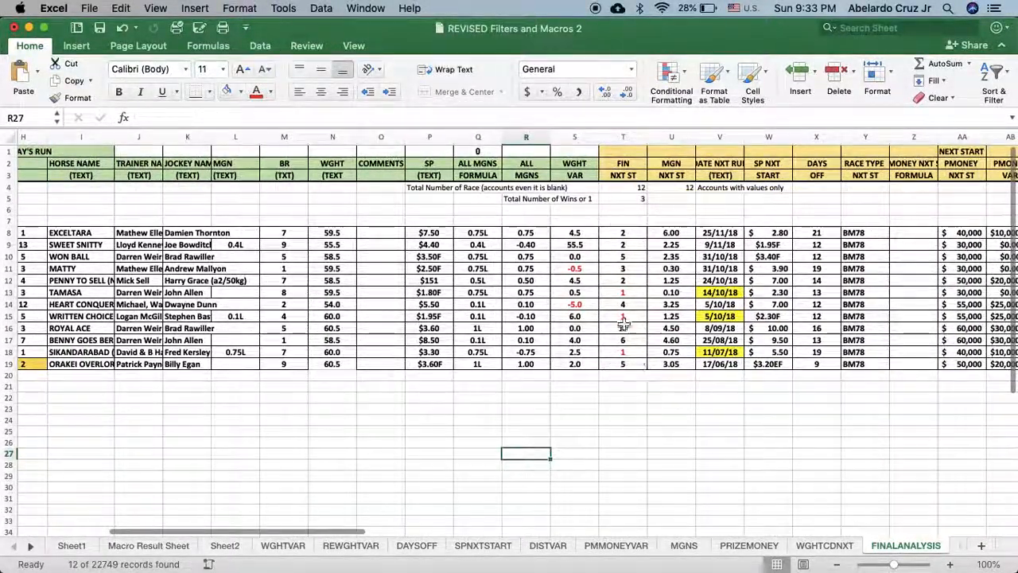
{"action": "left_click", "coordinate": [626, 201]}
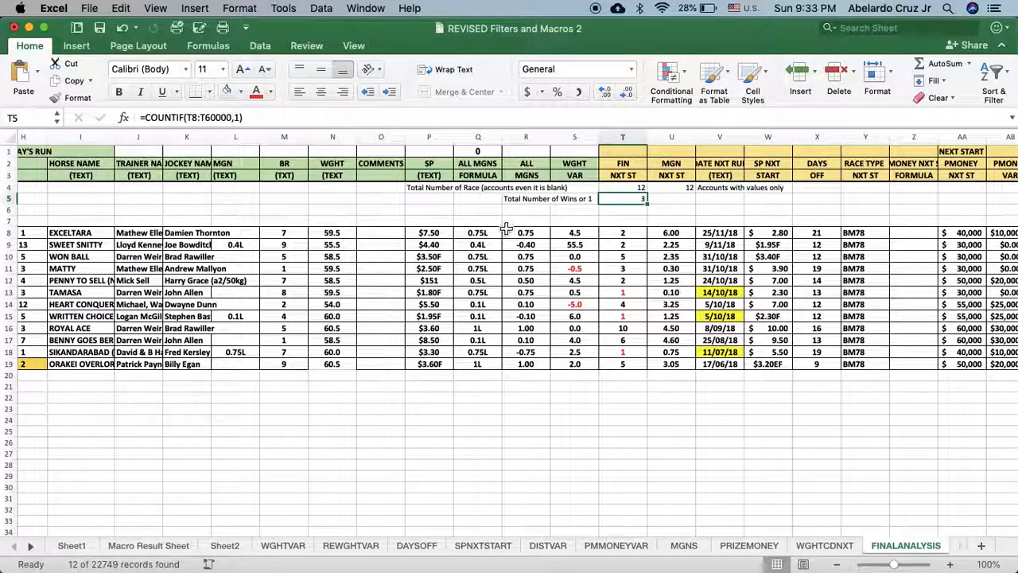
Turn on filtering for header row 7 of the FINALANALYSIS sheet
{"action": "scroll", "coordinate": [628, 226], "scroll_direction": "left", "scroll_amount": 10}
{"action": "left_click", "coordinate": [10, 221]}
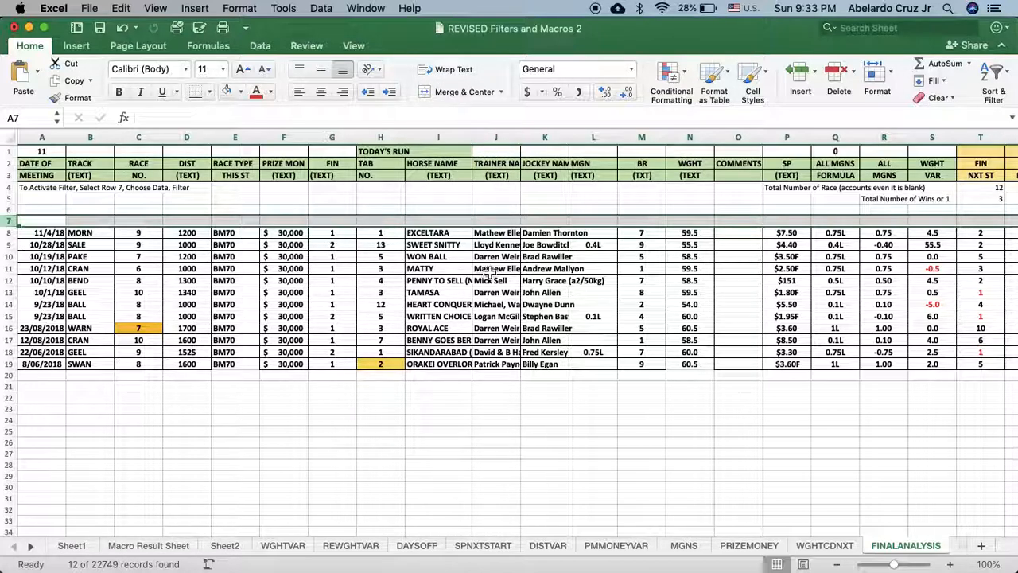
{"action": "left_click", "coordinate": [319, 10]}
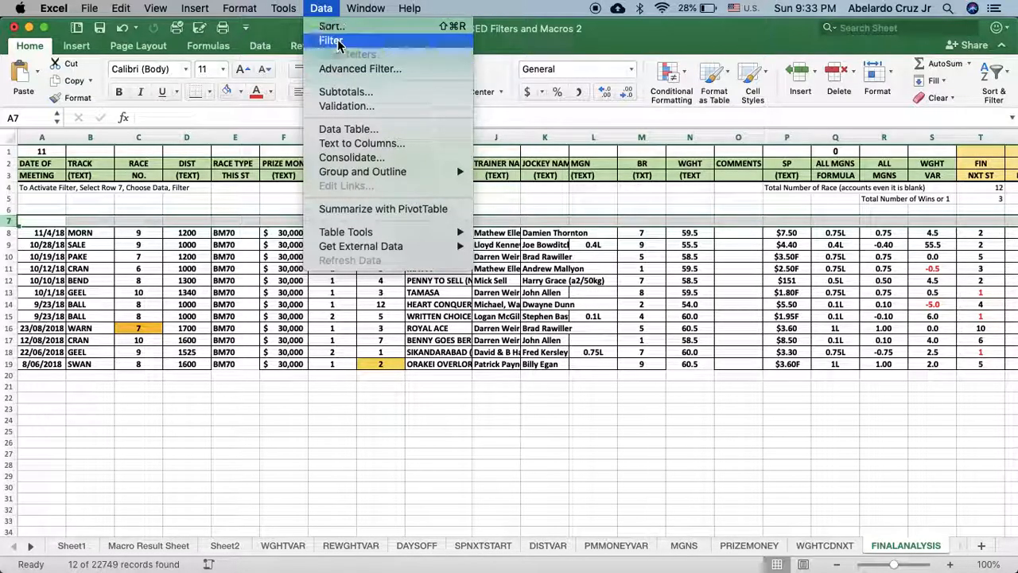
{"action": "left_click", "coordinate": [333, 40]}
Filter the FIN NXT ST column in FINALANALYSIS to show only the value 1
{"action": "scroll", "coordinate": [917, 212], "scroll_direction": "right", "scroll_amount": 4}
{"action": "left_click", "coordinate": [815, 220]}
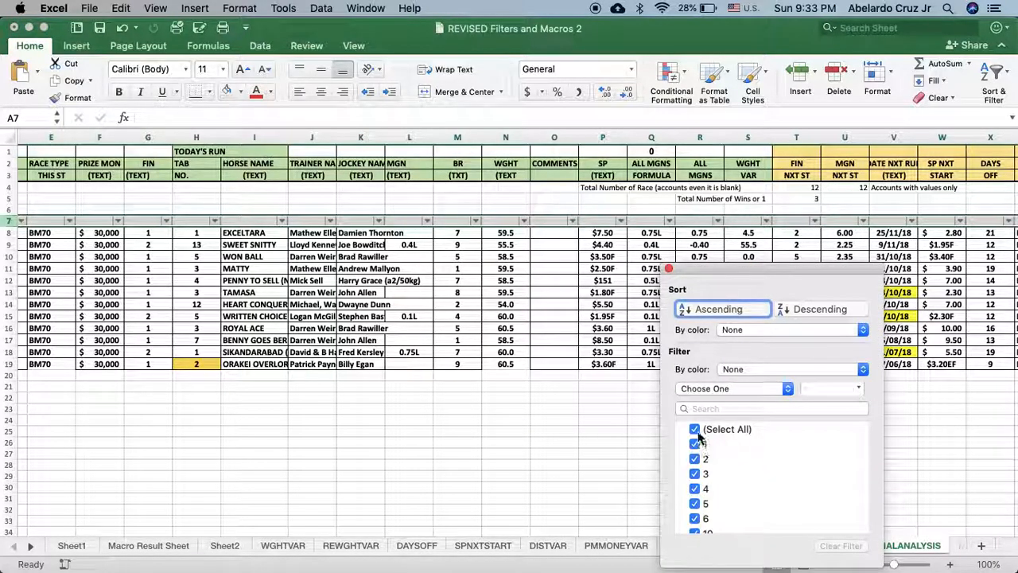
{"action": "left_click", "coordinate": [694, 429]}
{"action": "left_click", "coordinate": [695, 444]}
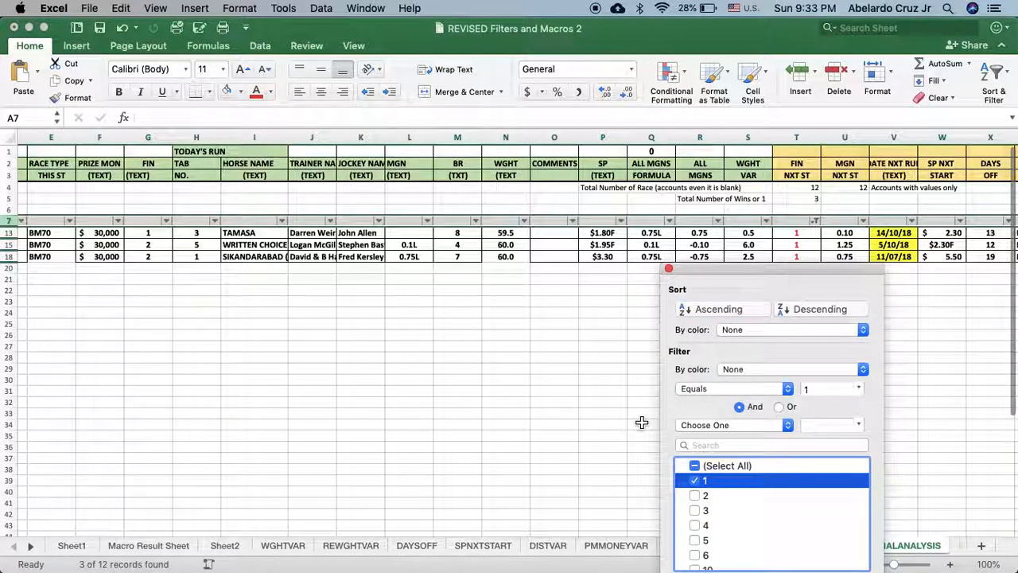
{"action": "left_click", "coordinate": [669, 268]}
{"action": "scroll", "coordinate": [460, 341], "scroll_direction": "left", "scroll_amount": 5}
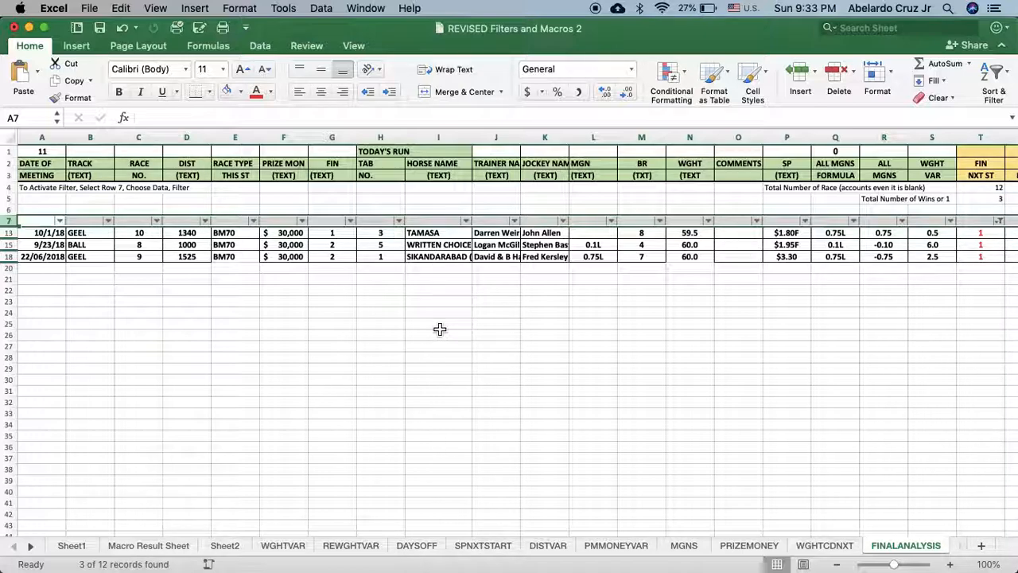
Go back to Sheet1 and examine the filtered race records across its columns, ending at the DATE OF MEETING column
{"action": "left_click", "coordinate": [72, 546]}
{"action": "scroll", "coordinate": [219, 434], "scroll_direction": "left", "scroll_amount": 5}
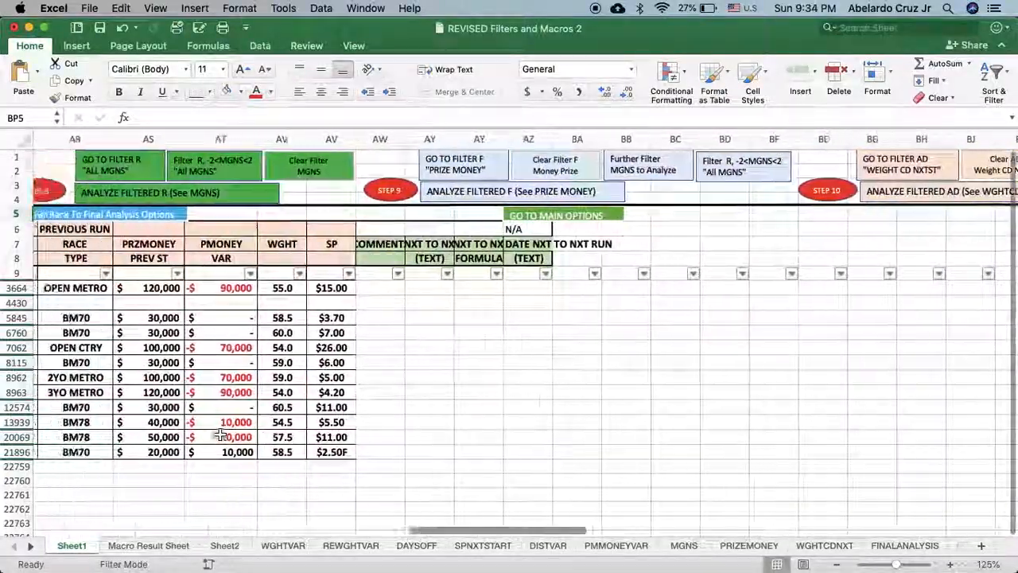
{"action": "scroll", "coordinate": [219, 434], "scroll_direction": "left", "scroll_amount": 15}
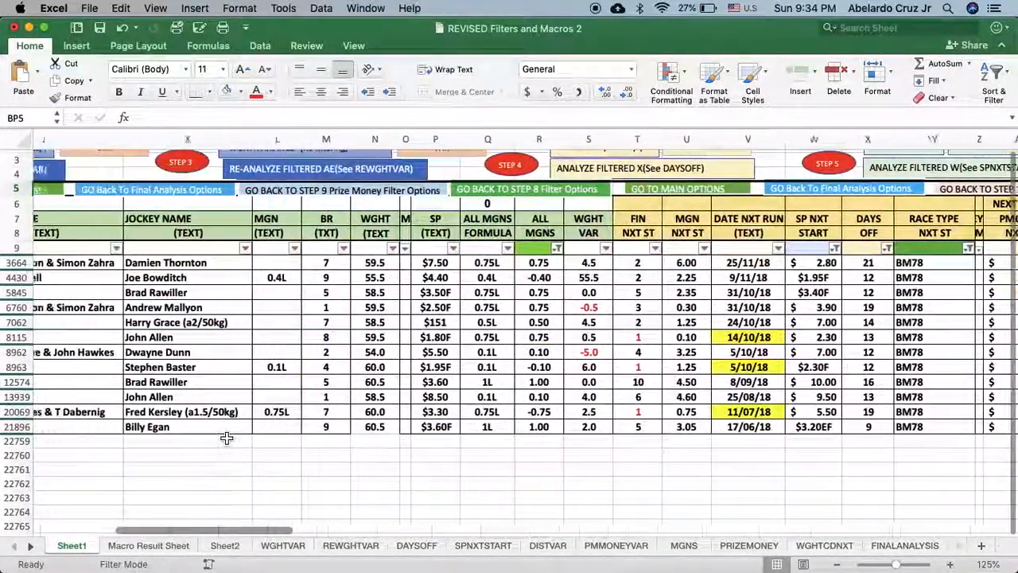
{"action": "scroll", "coordinate": [228, 436], "scroll_direction": "left", "scroll_amount": 6}
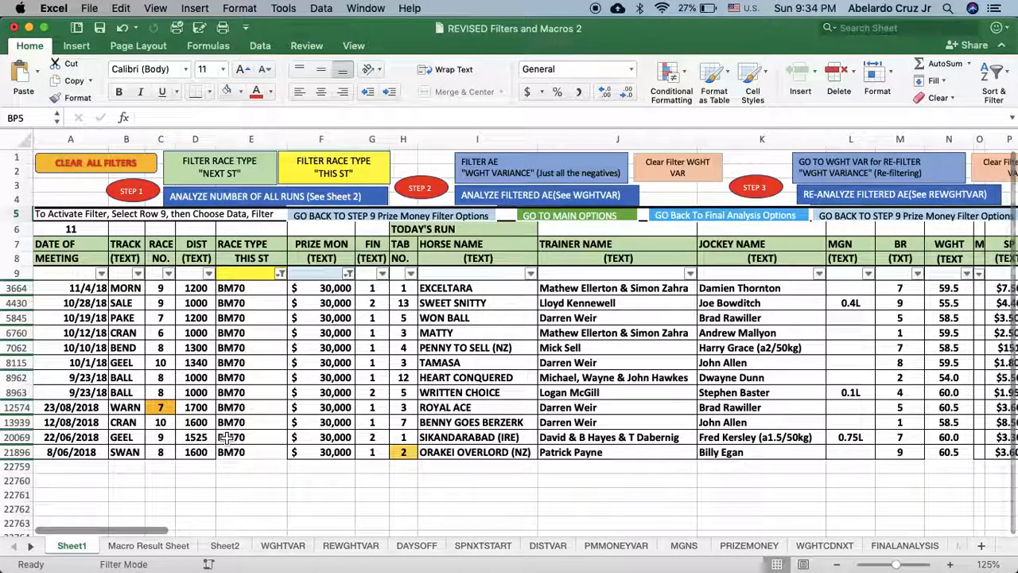
{"action": "scroll", "coordinate": [227, 436], "scroll_direction": "right", "scroll_amount": 5}
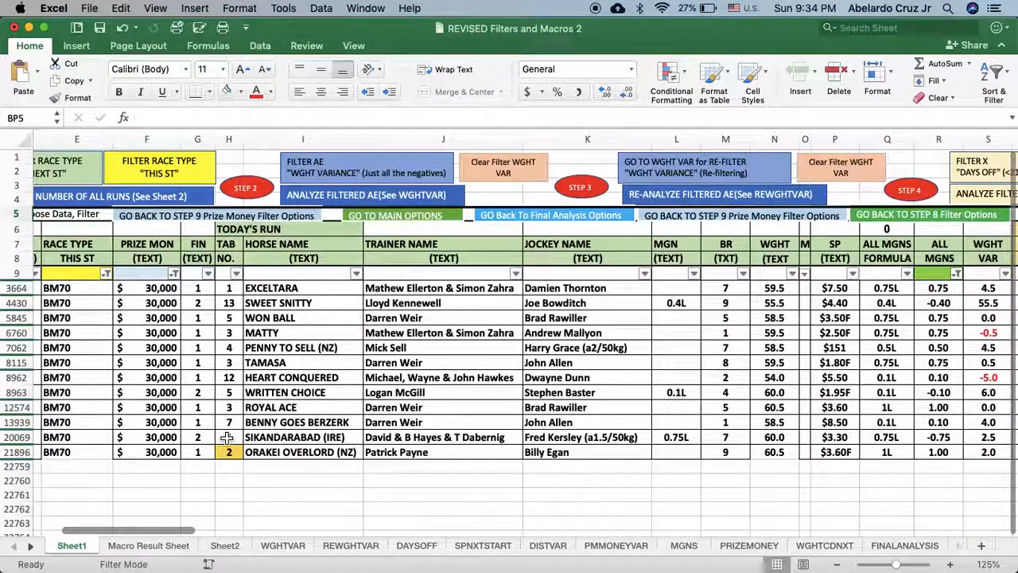
{"action": "scroll", "coordinate": [226, 437], "scroll_direction": "right", "scroll_amount": 2}
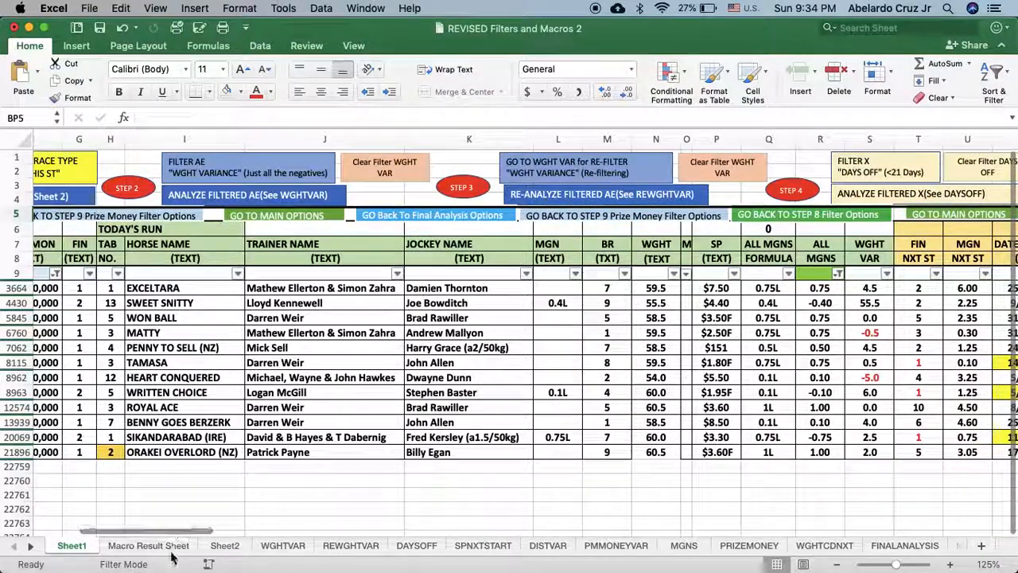
{"action": "scroll", "coordinate": [199, 509], "scroll_direction": "left", "scroll_amount": 7}
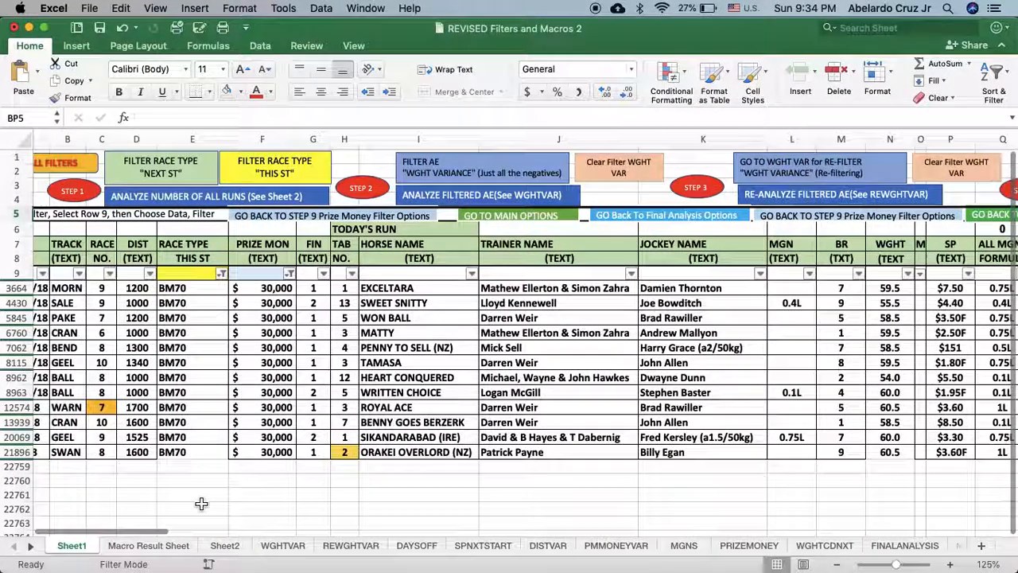
{"action": "scroll", "coordinate": [200, 501], "scroll_direction": "left", "scroll_amount": 1}
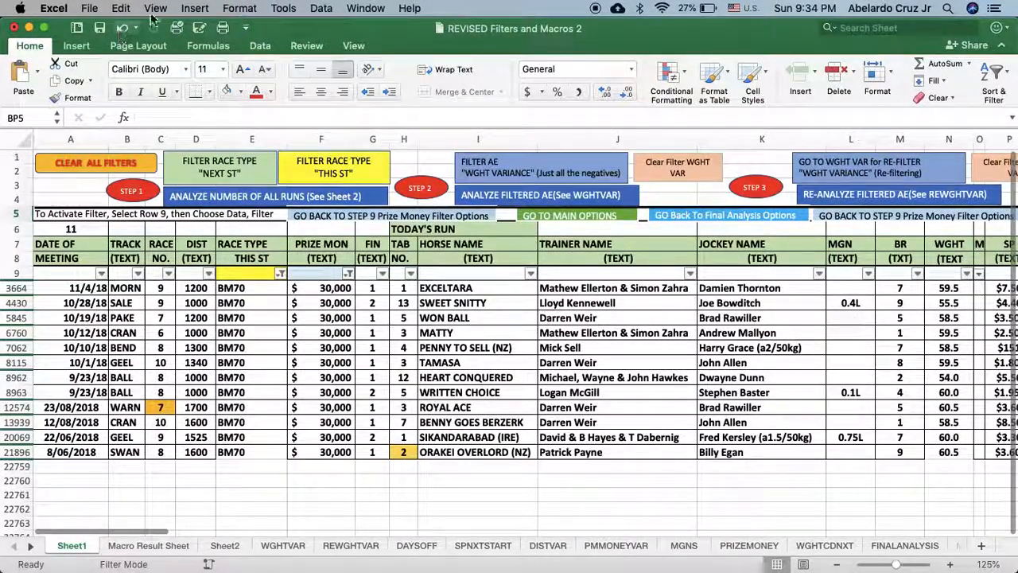
{"action": "key", "text": "ctrl+Up"}
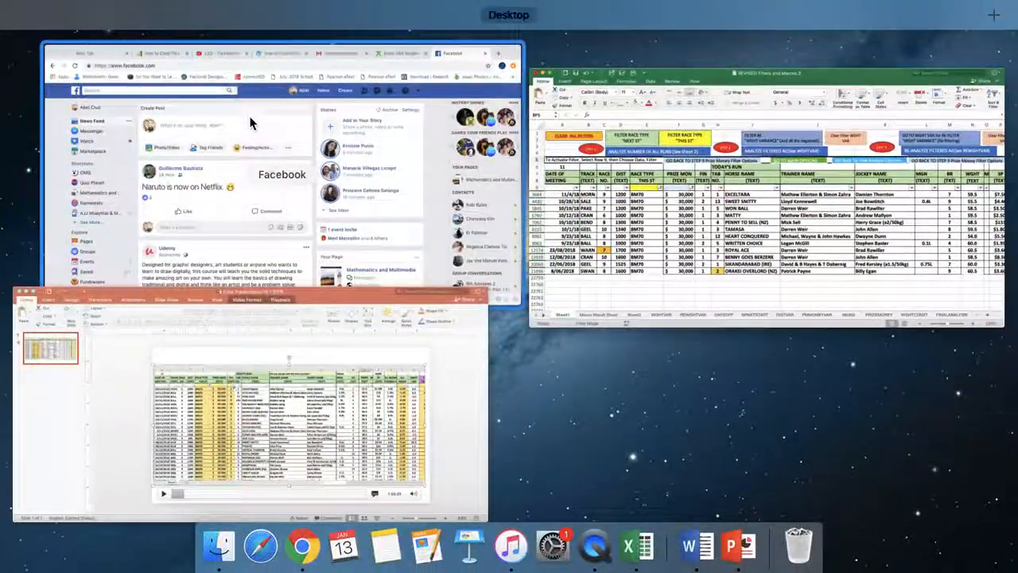
{"action": "left_click", "coordinate": [609, 155]}
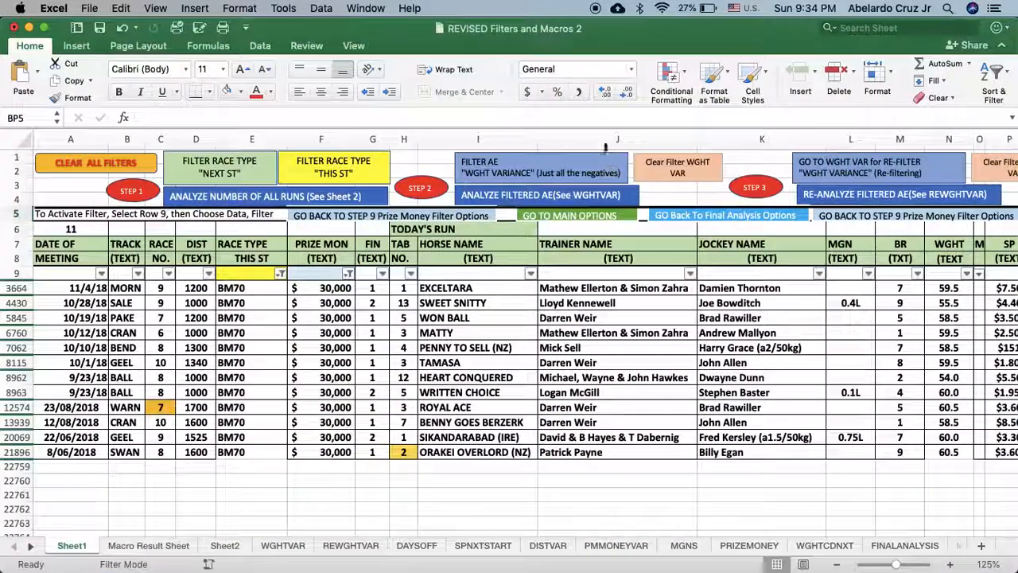